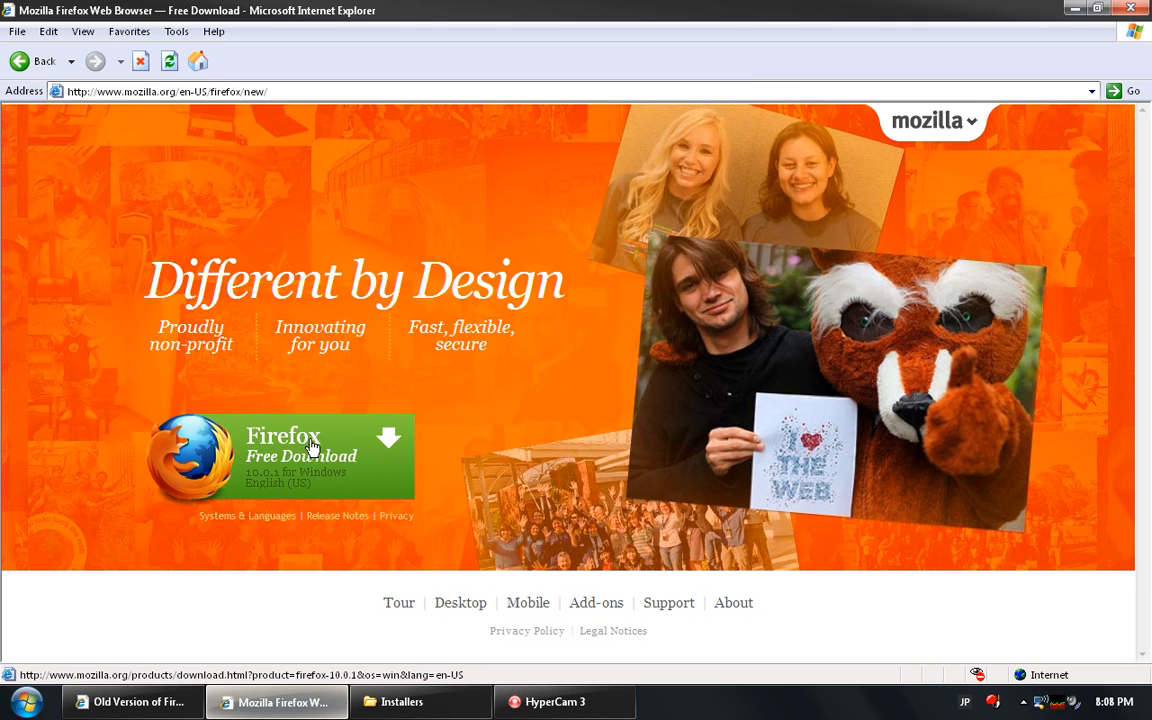
- Look through the list of old Firefox versions for Windows XP on OldApps.com
{"action": "left_click", "coordinate": [277, 703]}
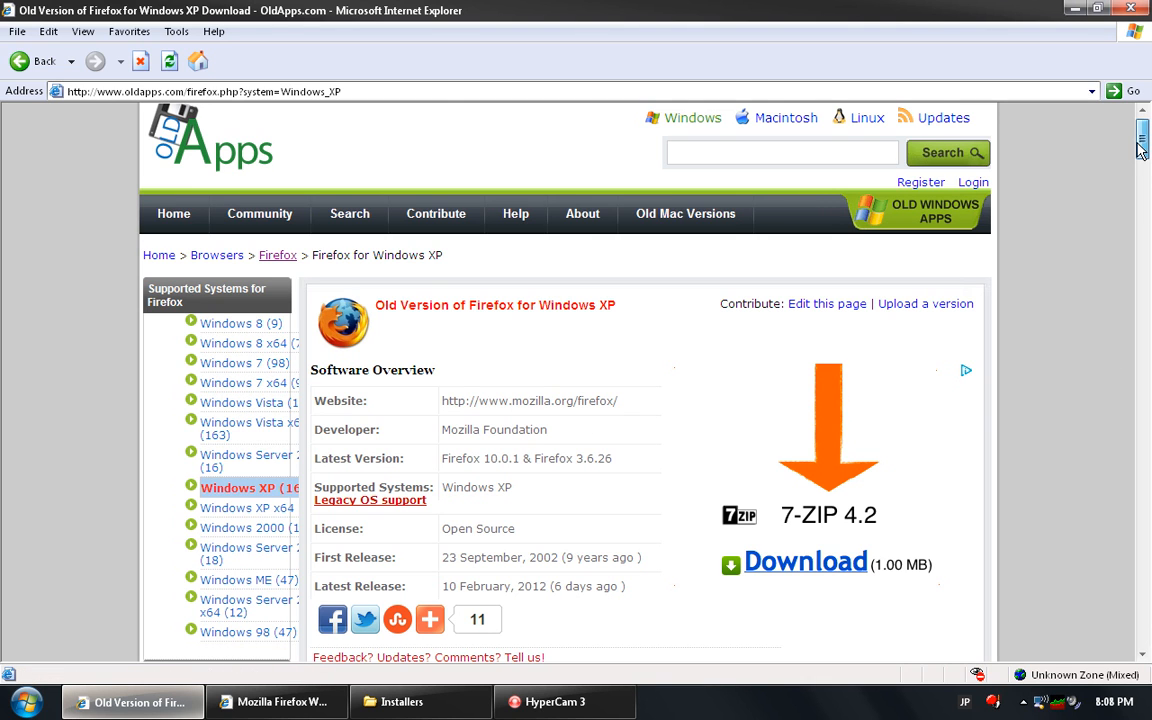
{"action": "left_click_drag", "start_coordinate": [1138, 148], "coordinate": [1140, 184]}
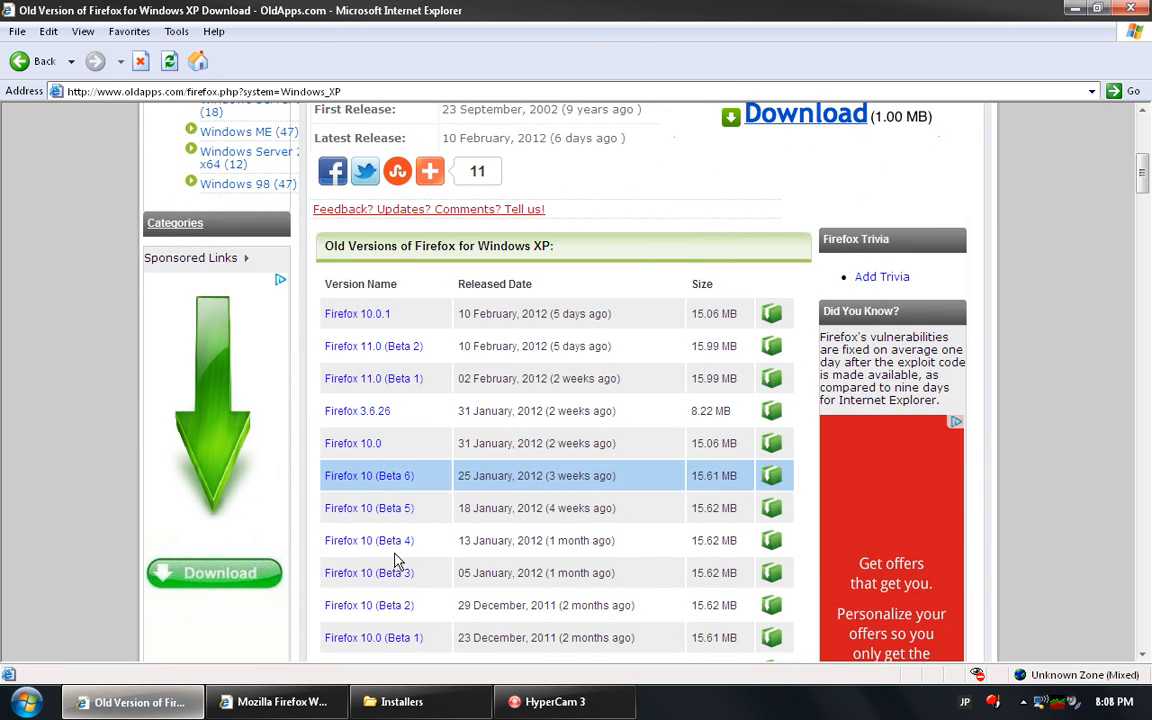
{"action": "scroll", "coordinate": [405, 577], "scroll_direction": "down", "scroll_amount": 6}
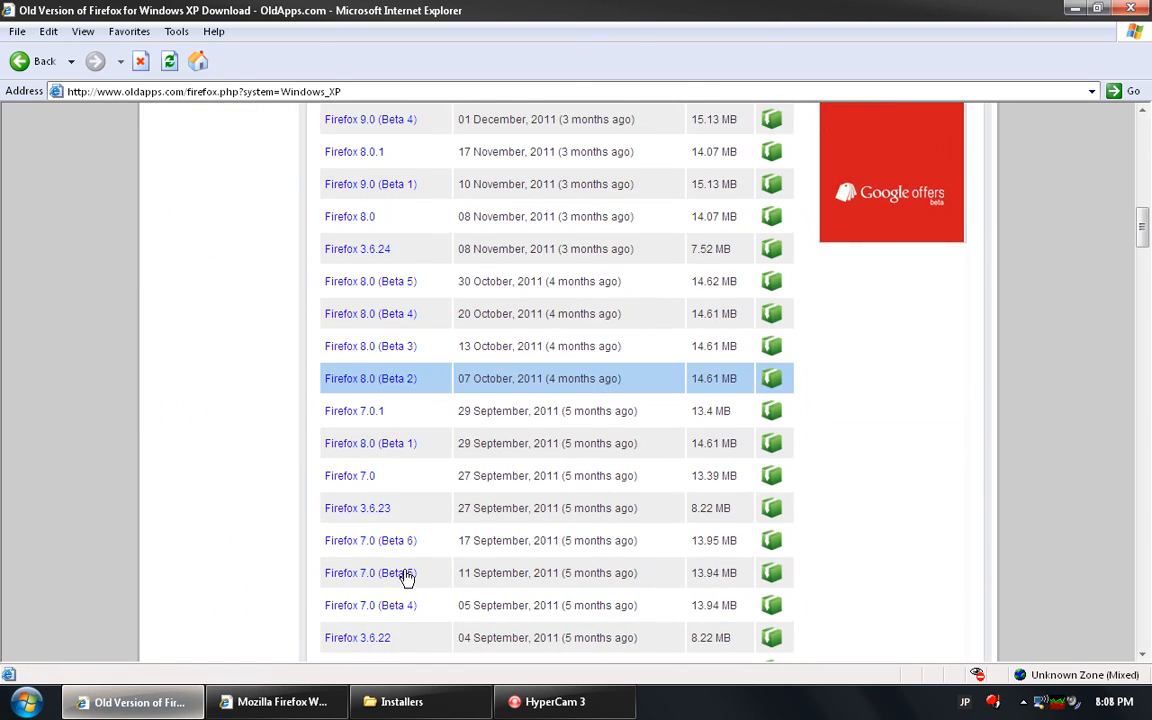
{"action": "scroll", "coordinate": [405, 577], "scroll_direction": "up", "scroll_amount": 4}
{"action": "scroll", "coordinate": [405, 577], "scroll_direction": "up", "scroll_amount": 3}
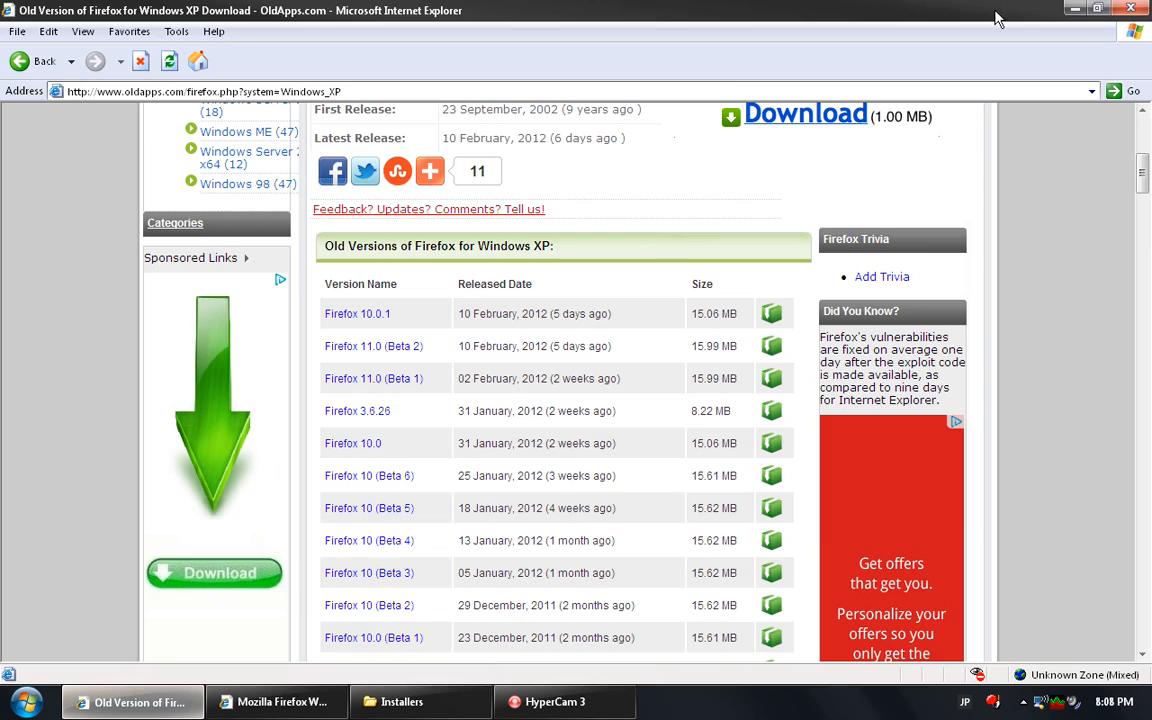
- Close the OldApps.com and Mozilla Firefox download browser windows
{"action": "left_click", "coordinate": [1147, 8]}
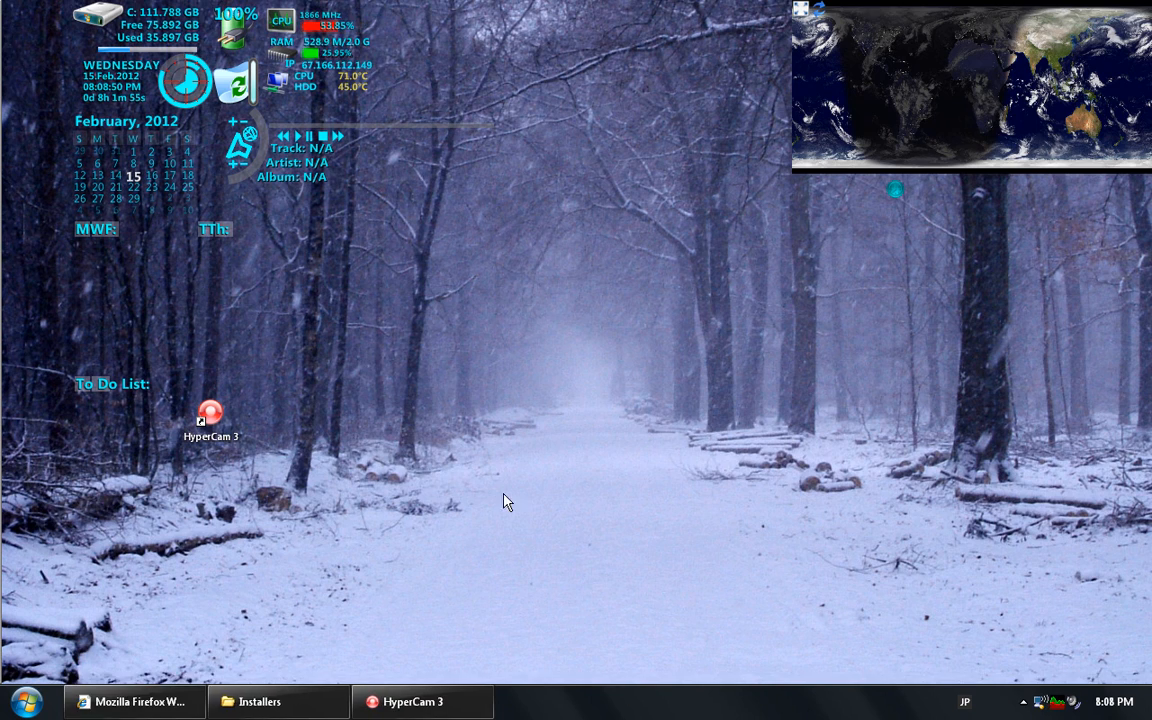
{"action": "left_click", "coordinate": [130, 701]}
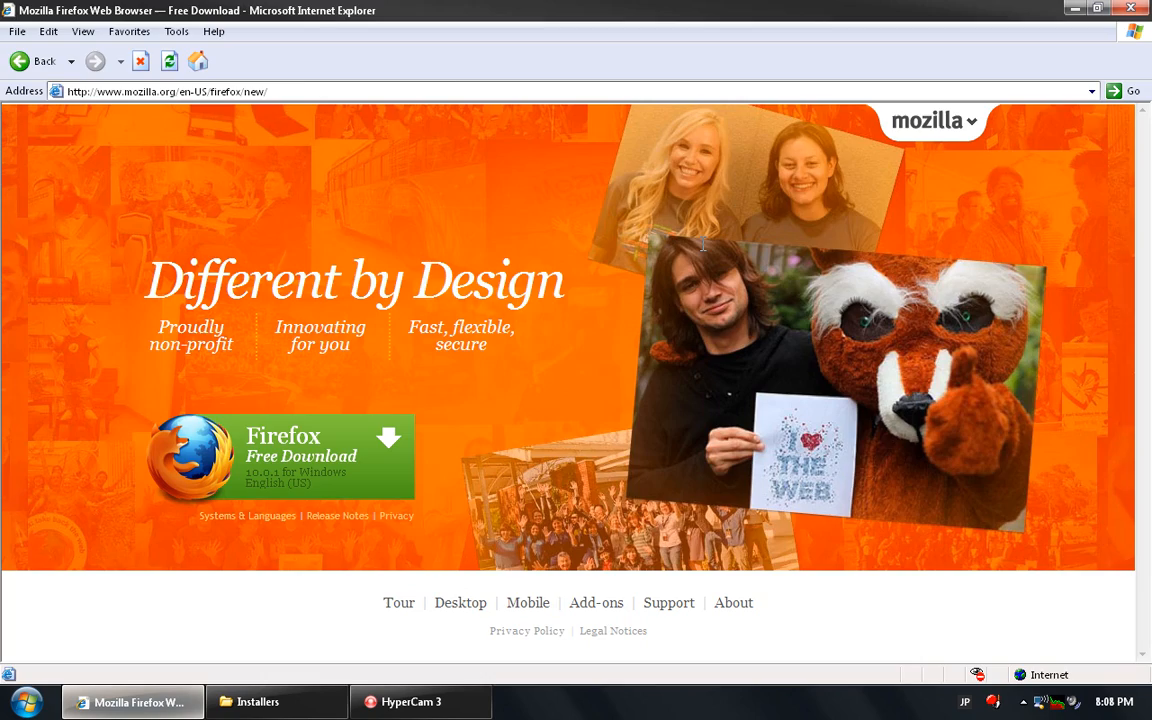
{"action": "left_click", "coordinate": [1128, 14]}
- Run Firefox Setup 3.6.26.exe from the Installers folder, choosing the Custom setup type and keeping the default install location
{"action": "left_click", "coordinate": [118, 702]}
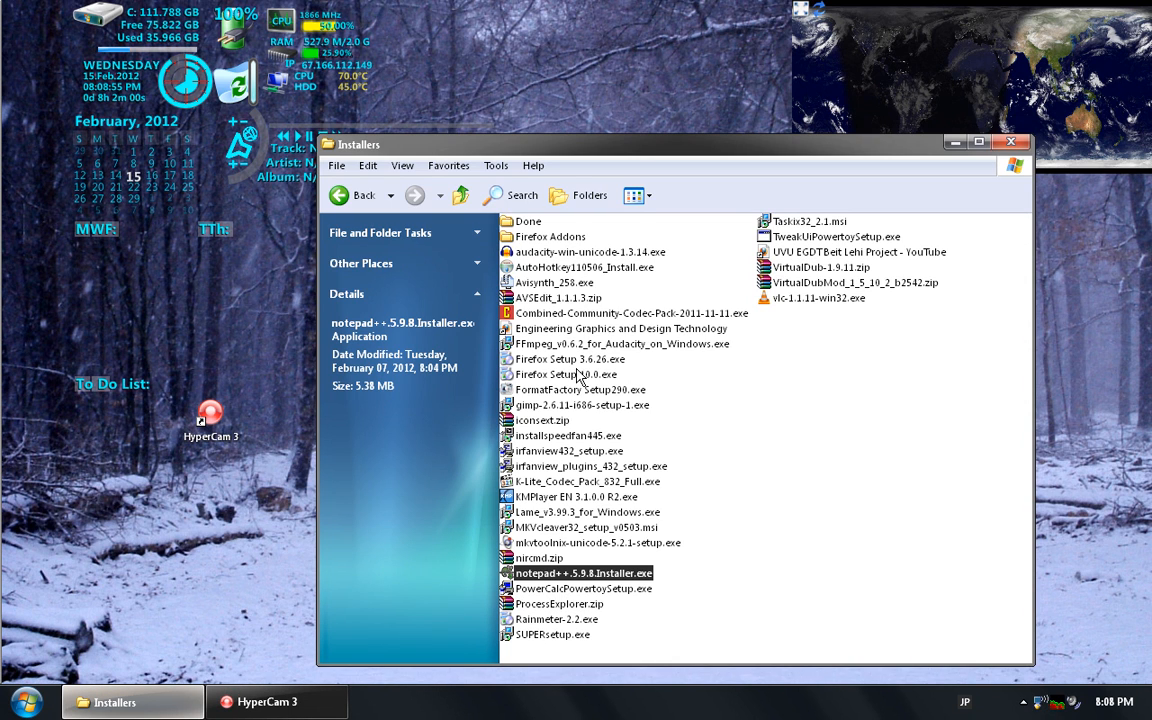
{"action": "double_click", "coordinate": [572, 361]}
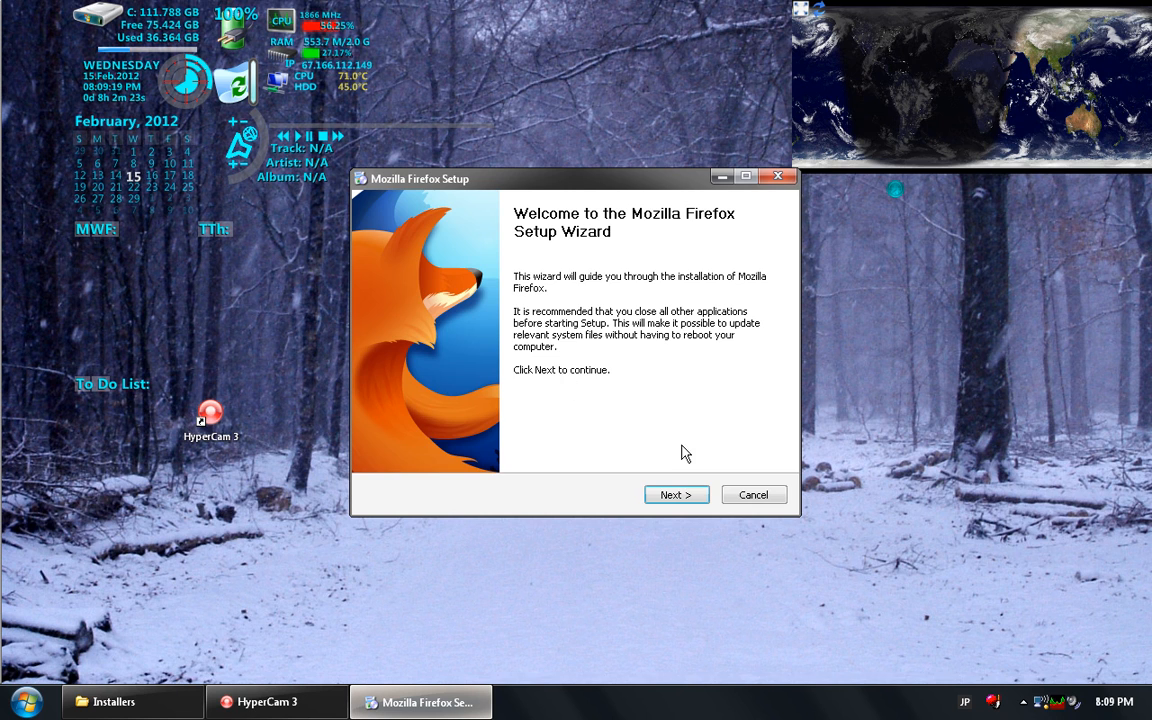
{"action": "left_click", "coordinate": [682, 495]}
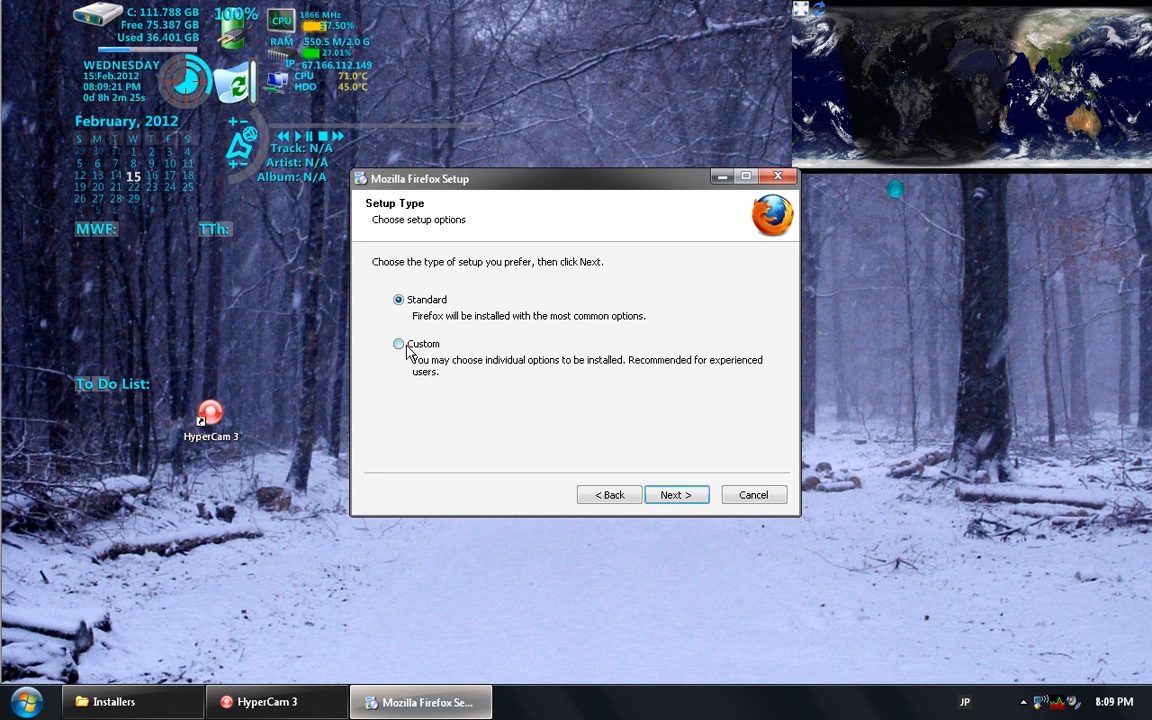
{"action": "left_click", "coordinate": [401, 346]}
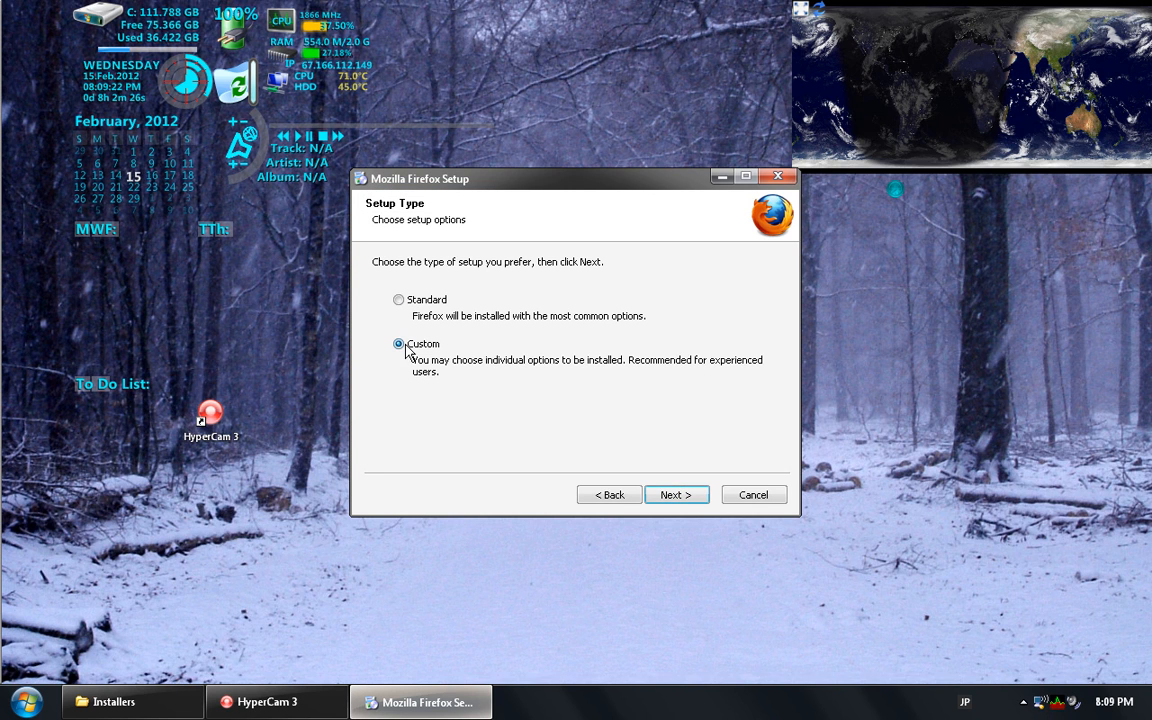
{"action": "left_click", "coordinate": [682, 497]}
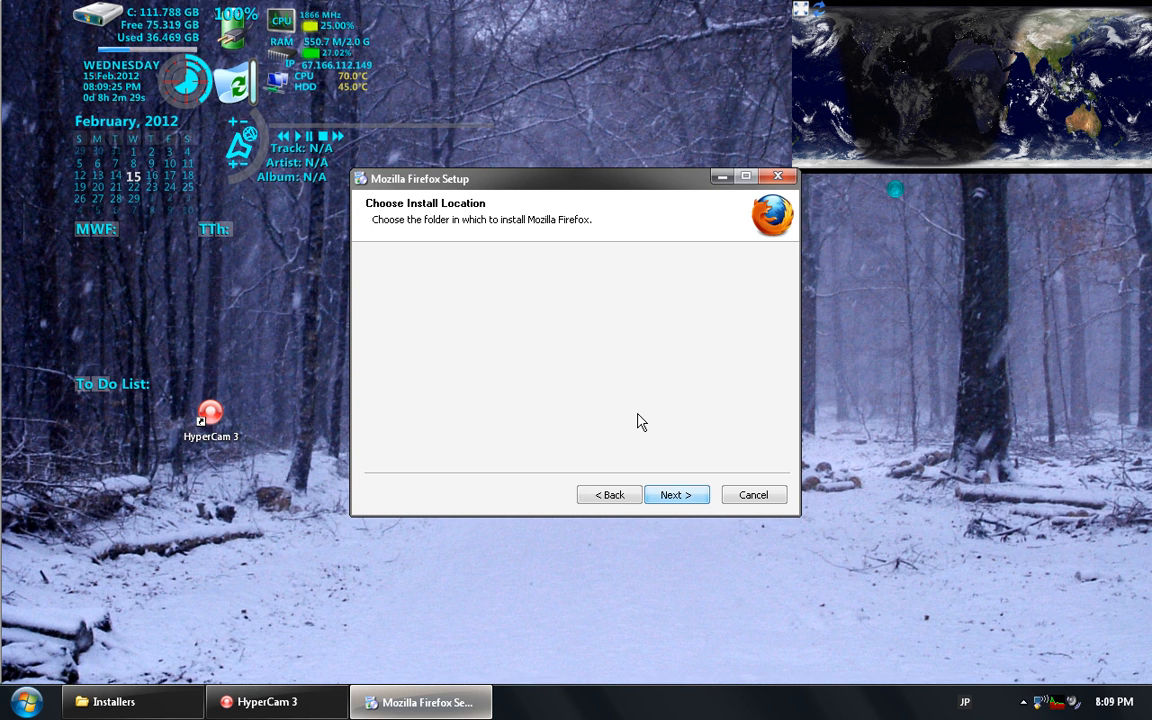
{"action": "left_click", "coordinate": [676, 493]}
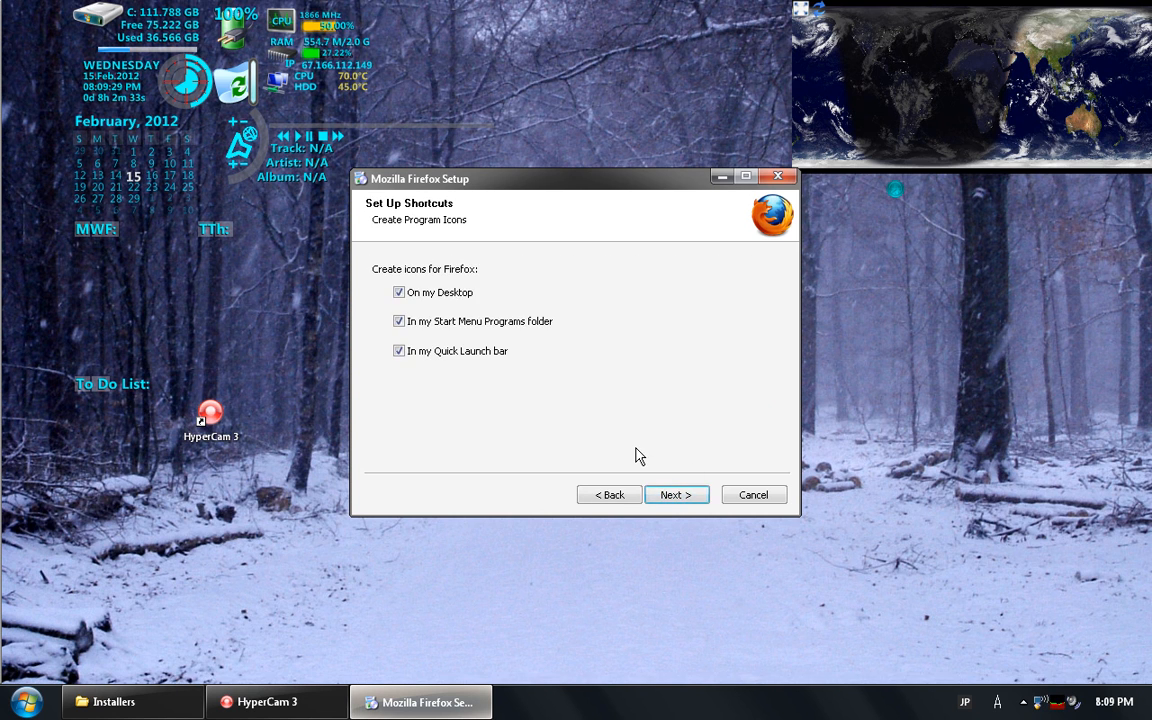
- Have the installer create a Firefox icon only in the Start Menu Programs folder, not on the desktop or Quick Launch bar
{"action": "left_click", "coordinate": [399, 351]}
{"action": "left_click", "coordinate": [399, 321]}
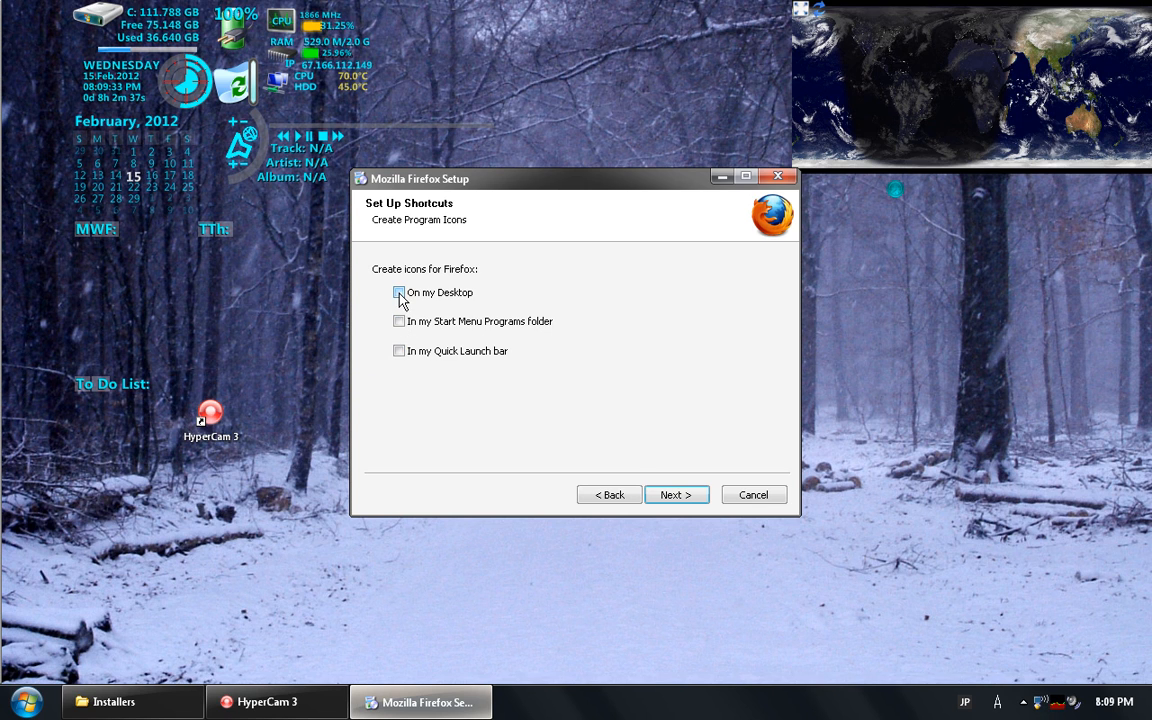
{"action": "left_click", "coordinate": [399, 293]}
{"action": "left_click", "coordinate": [399, 322]}
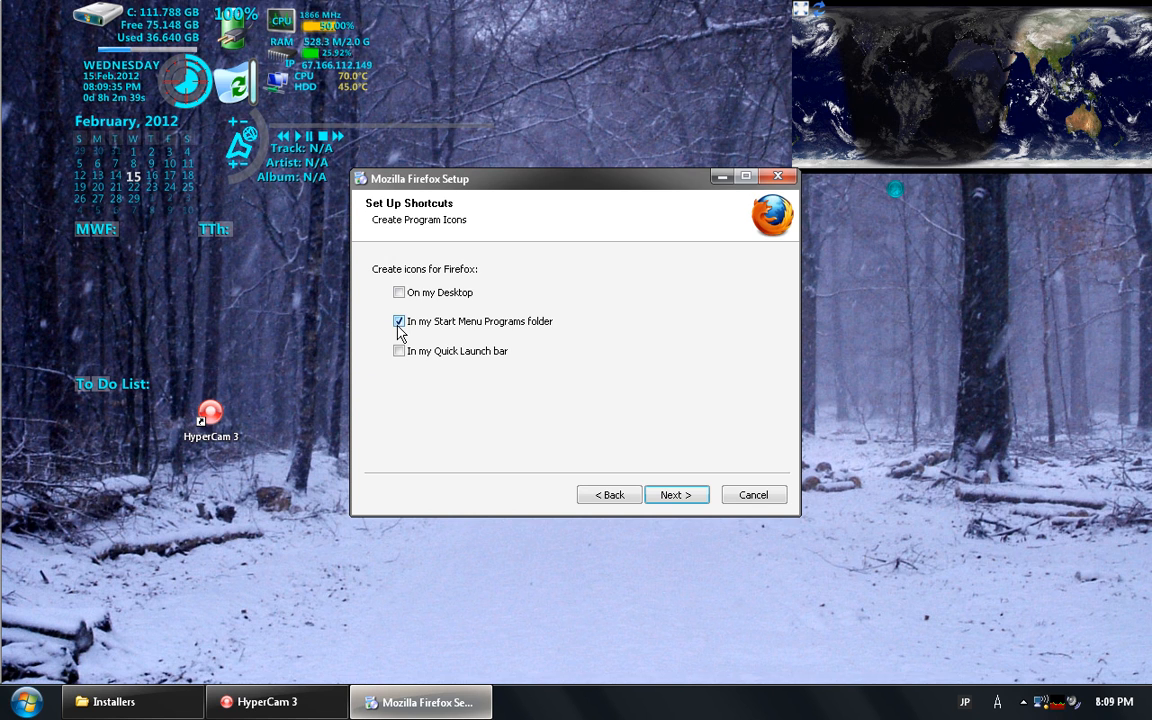
{"action": "left_click", "coordinate": [663, 494]}
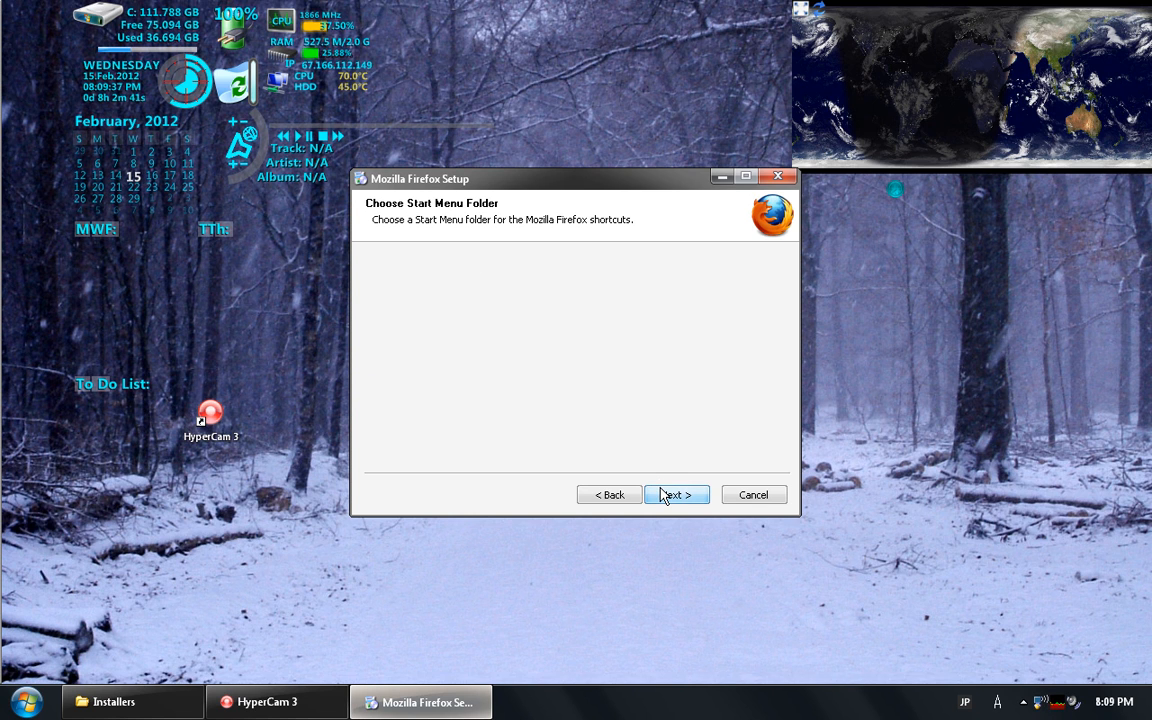
- Install Firefox as the default web browser with the default Start Menu folder, and launch it without importing anything
{"action": "left_click", "coordinate": [663, 494]}
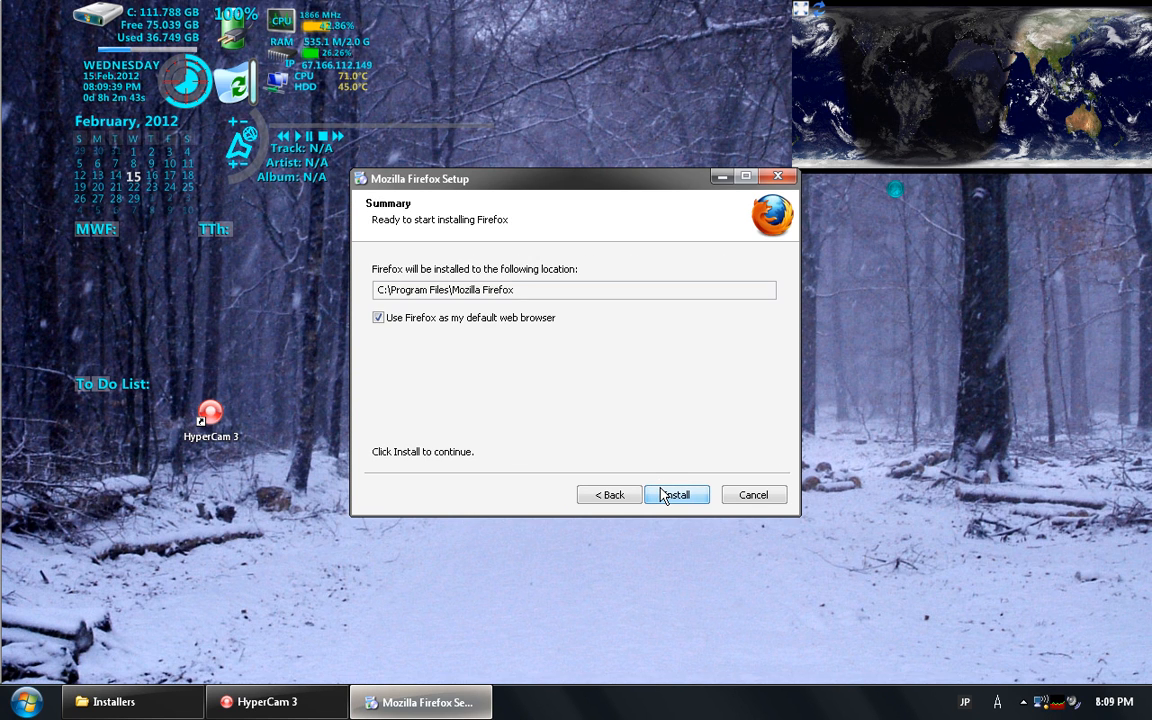
{"action": "left_click", "coordinate": [663, 494]}
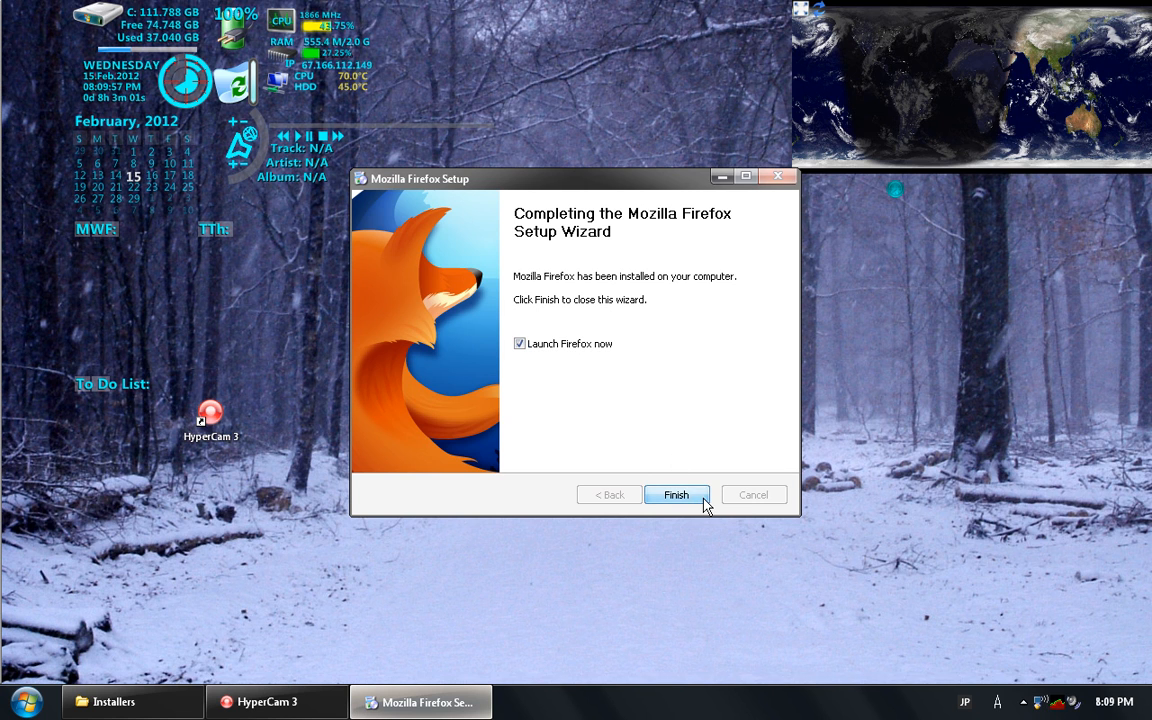
{"action": "left_click", "coordinate": [676, 495]}
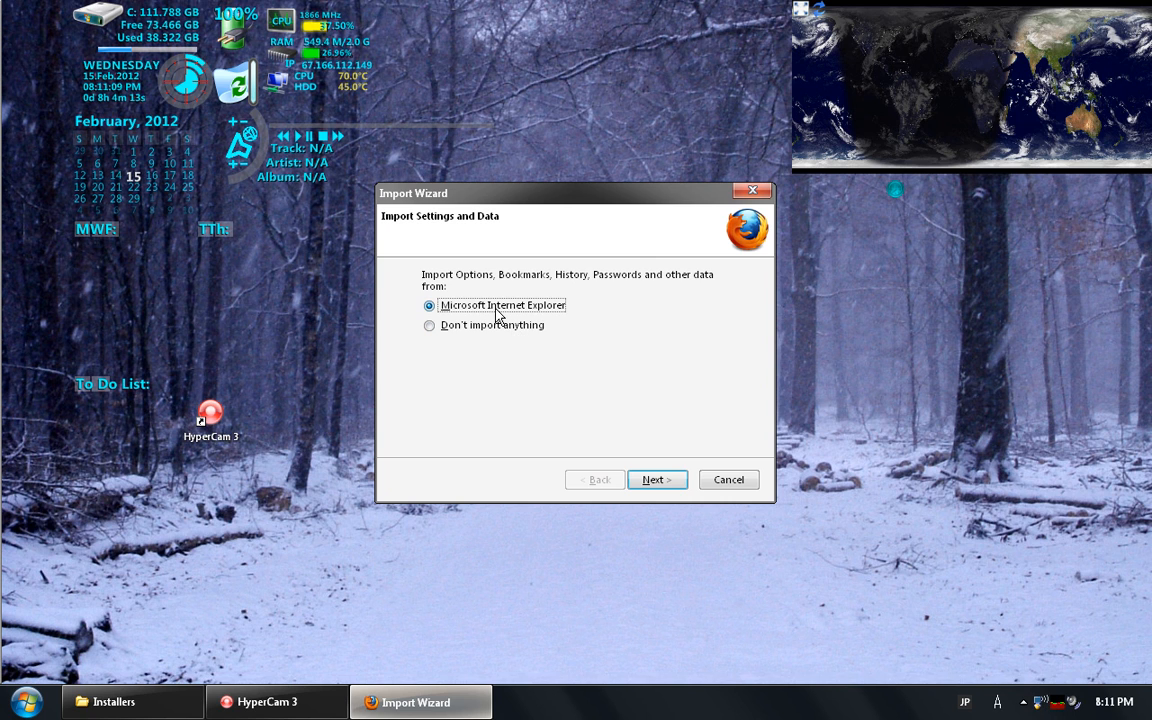
{"action": "left_click", "coordinate": [465, 328]}
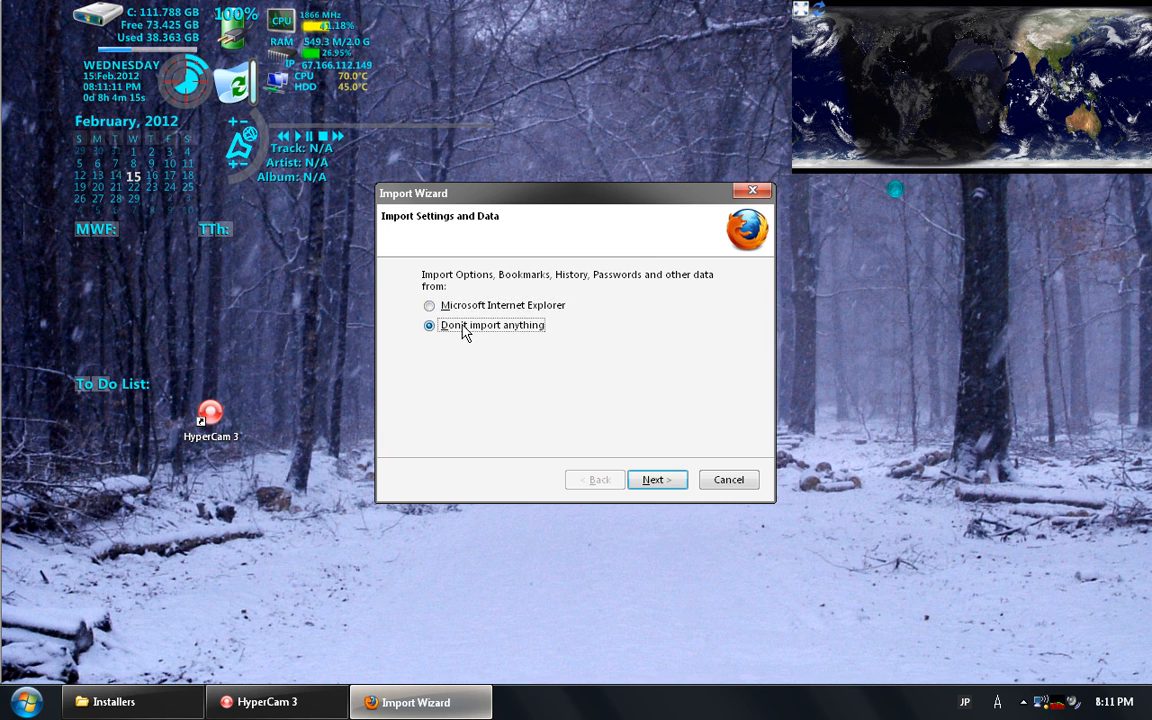
{"action": "left_click", "coordinate": [655, 481]}
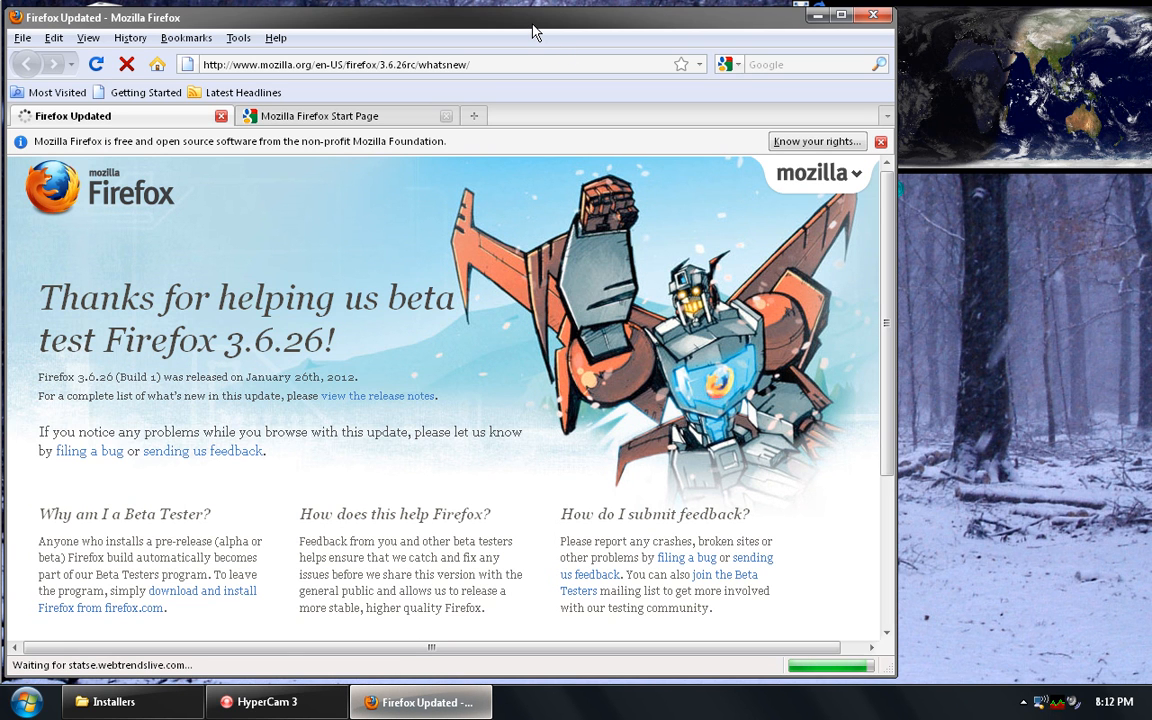
- Maximize the Firefox window and close the rights notice and the Firefox Updated tab
{"action": "double_click", "coordinate": [533, 26]}
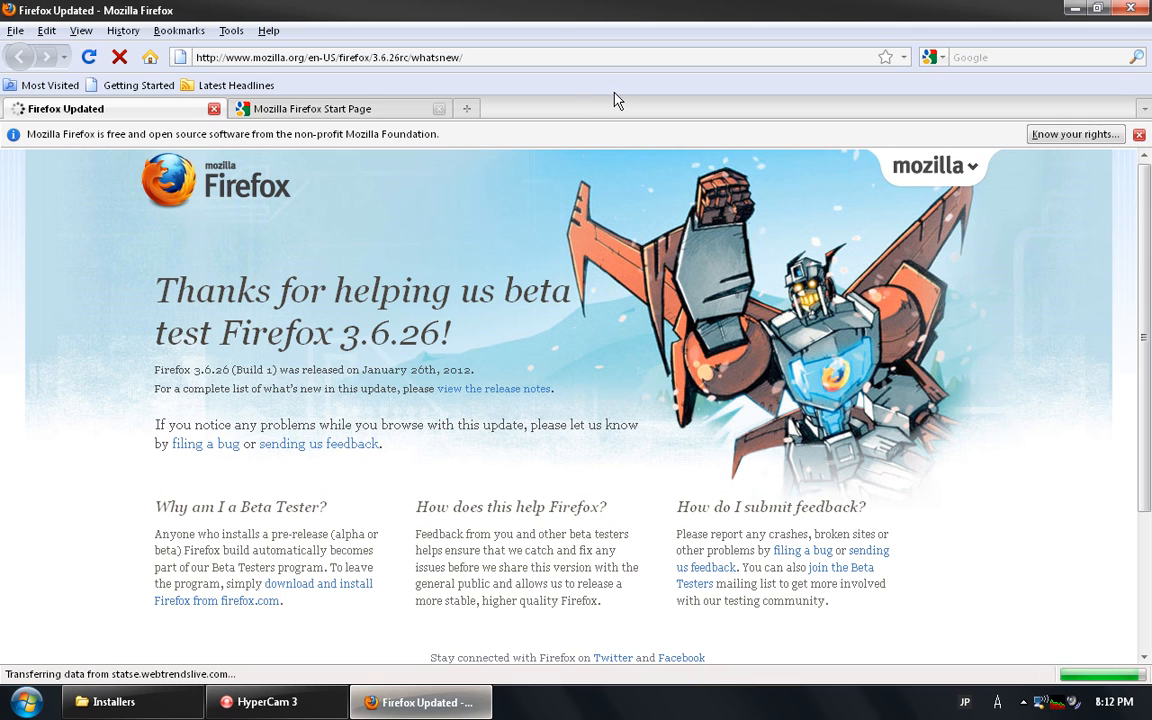
{"action": "left_click", "coordinate": [1139, 134]}
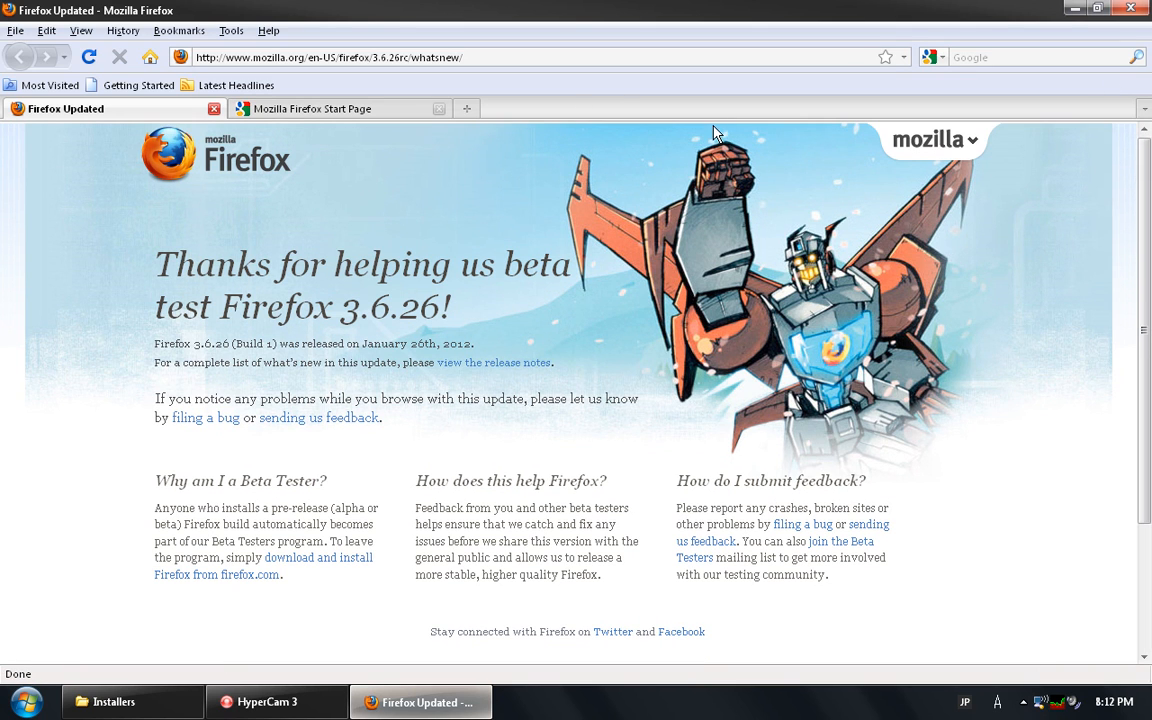
{"action": "left_click", "coordinate": [213, 109]}
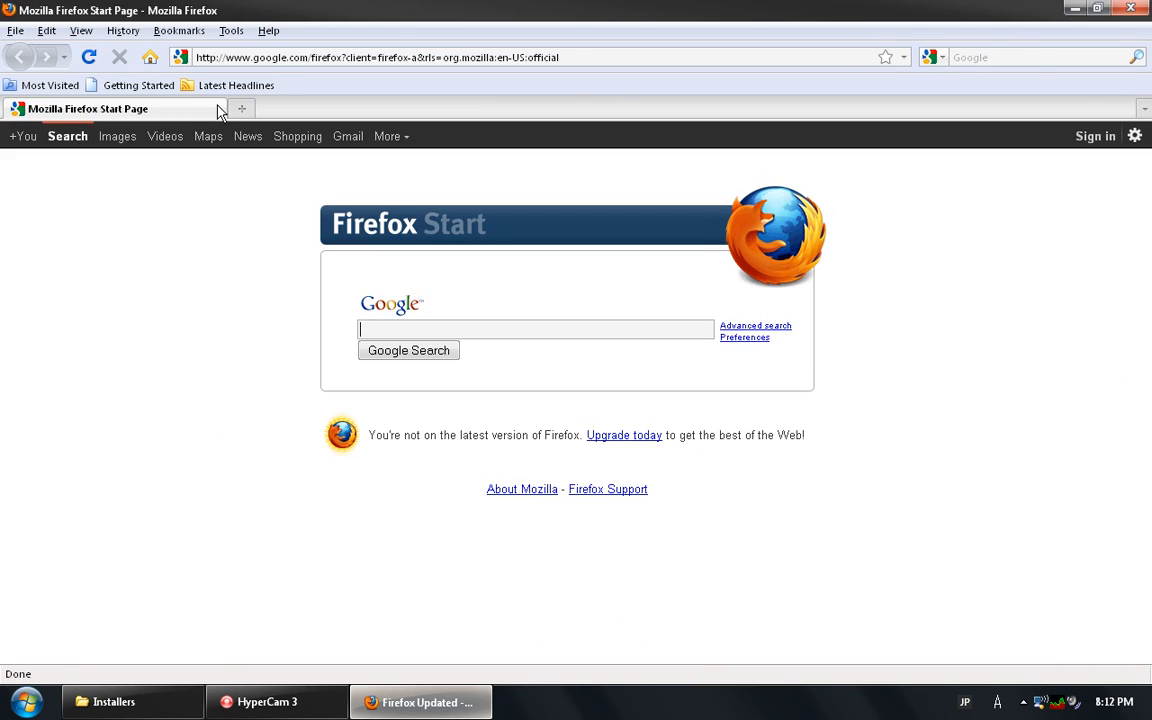
{"action": "left_click", "coordinate": [241, 109]}
{"action": "left_click", "coordinate": [214, 109]}
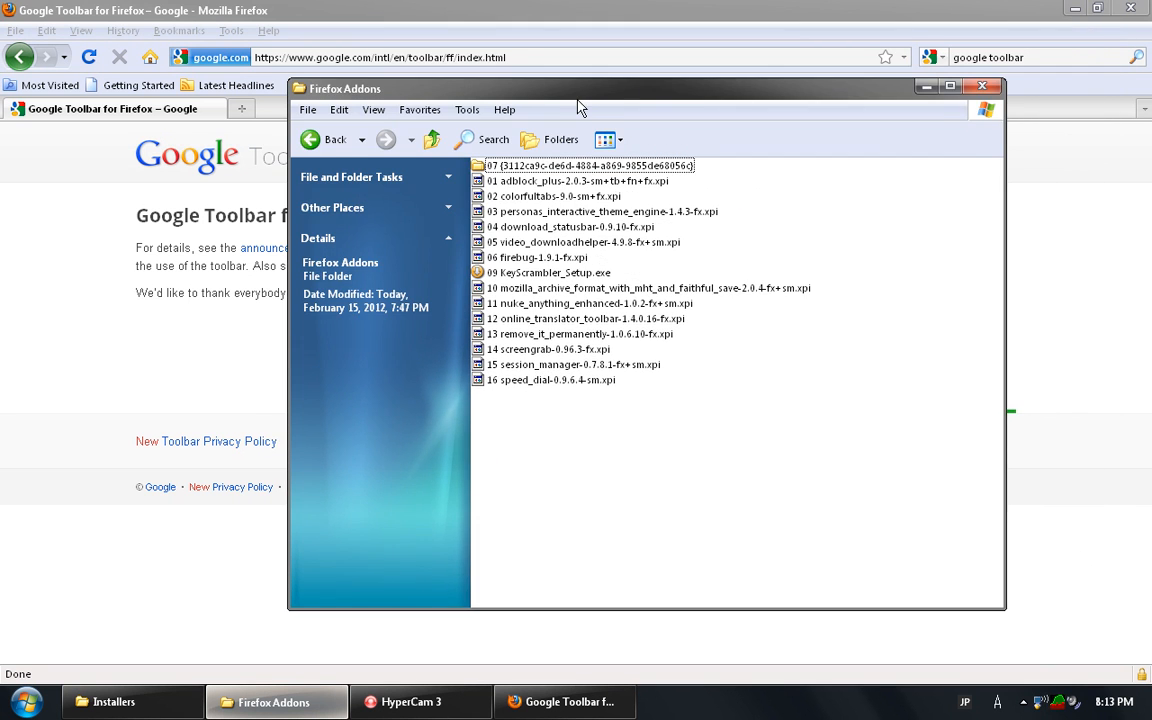
- Open install.rdf from the folder numbered 07 in Firefox Addons for editing in Notepad++
{"action": "left_click_drag", "start_coordinate": [580, 107], "coordinate": [543, 133]}
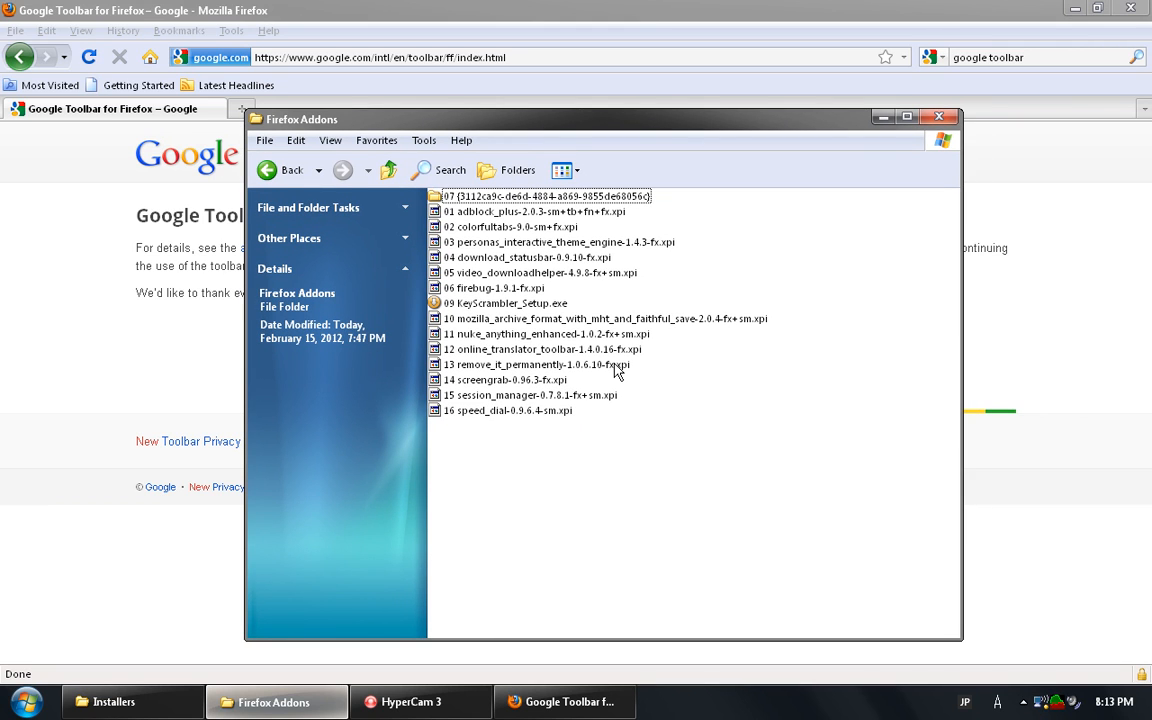
{"action": "left_click", "coordinate": [525, 198]}
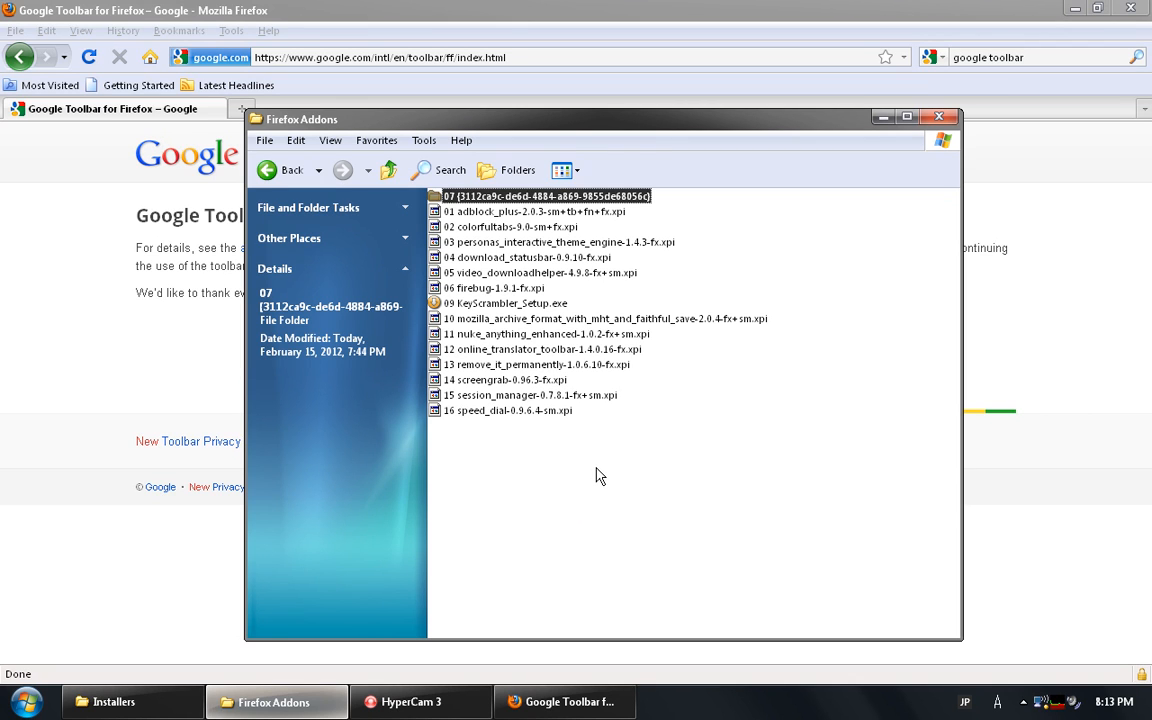
{"action": "double_click", "coordinate": [492, 195]}
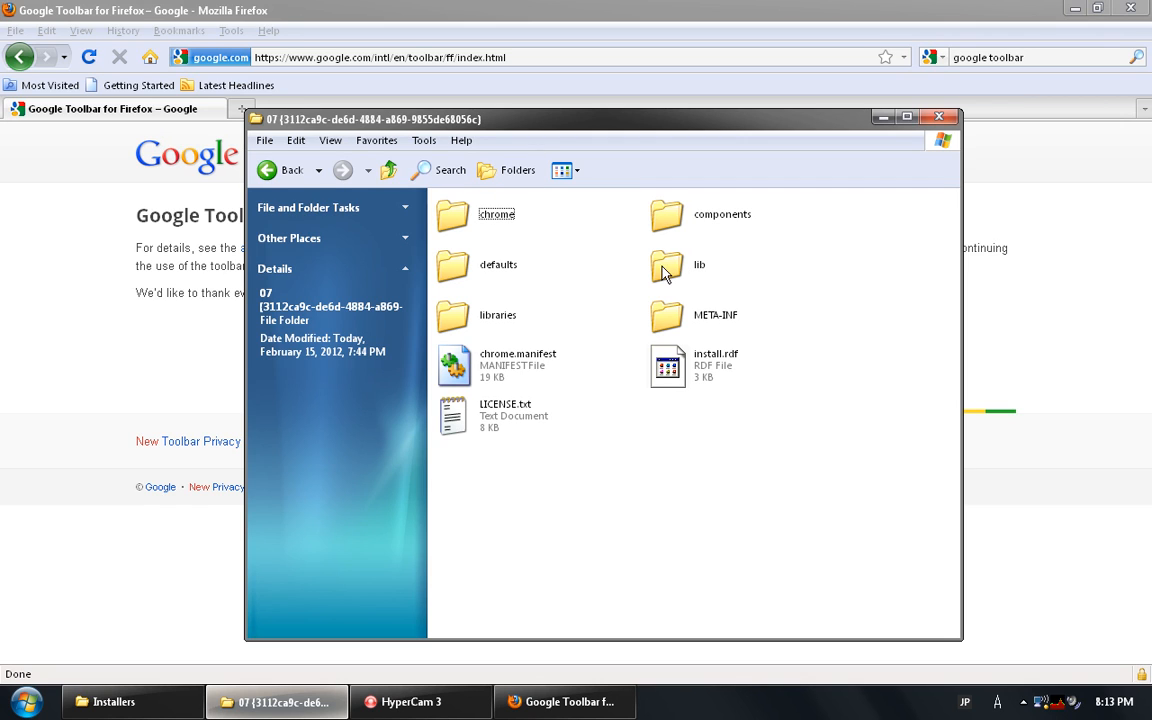
{"action": "mouse_move", "coordinate": [707, 378]}
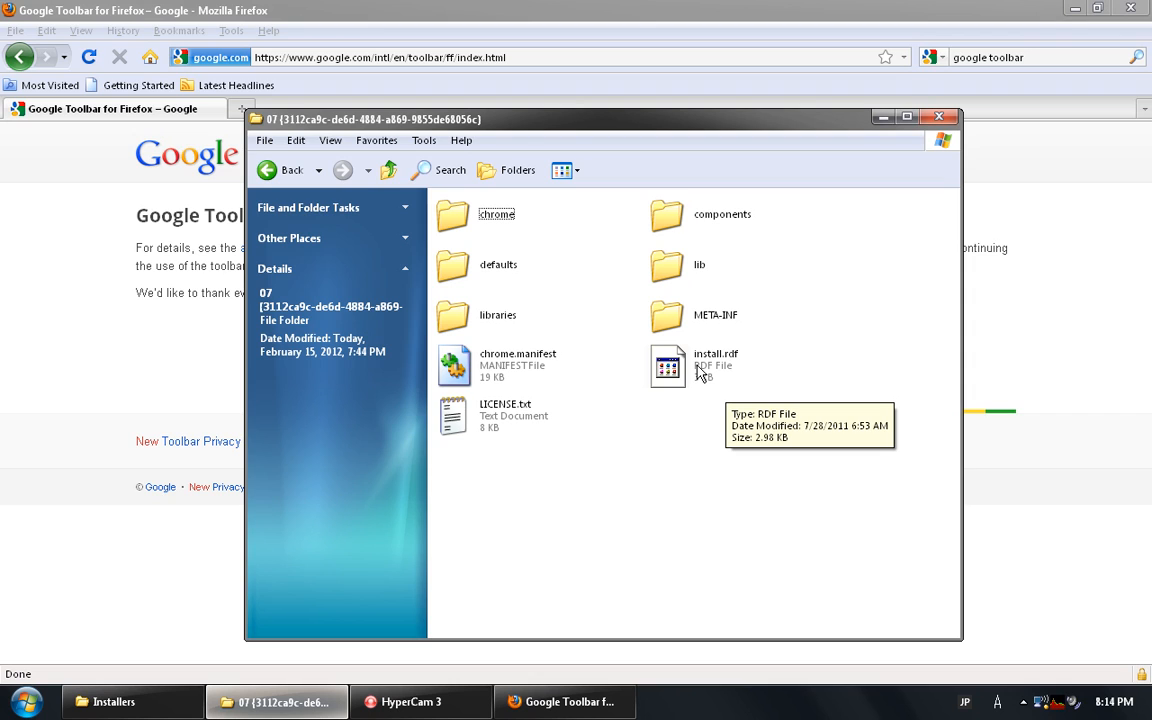
{"action": "left_click", "coordinate": [699, 370]}
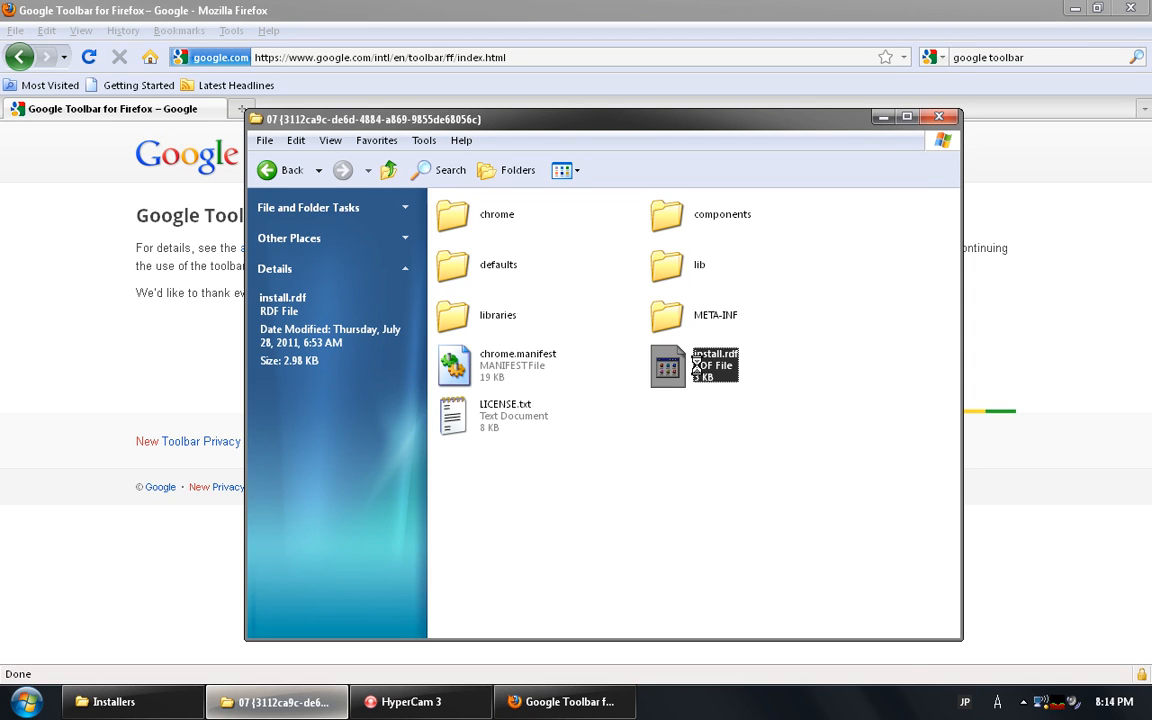
{"action": "right_click", "coordinate": [697, 367]}
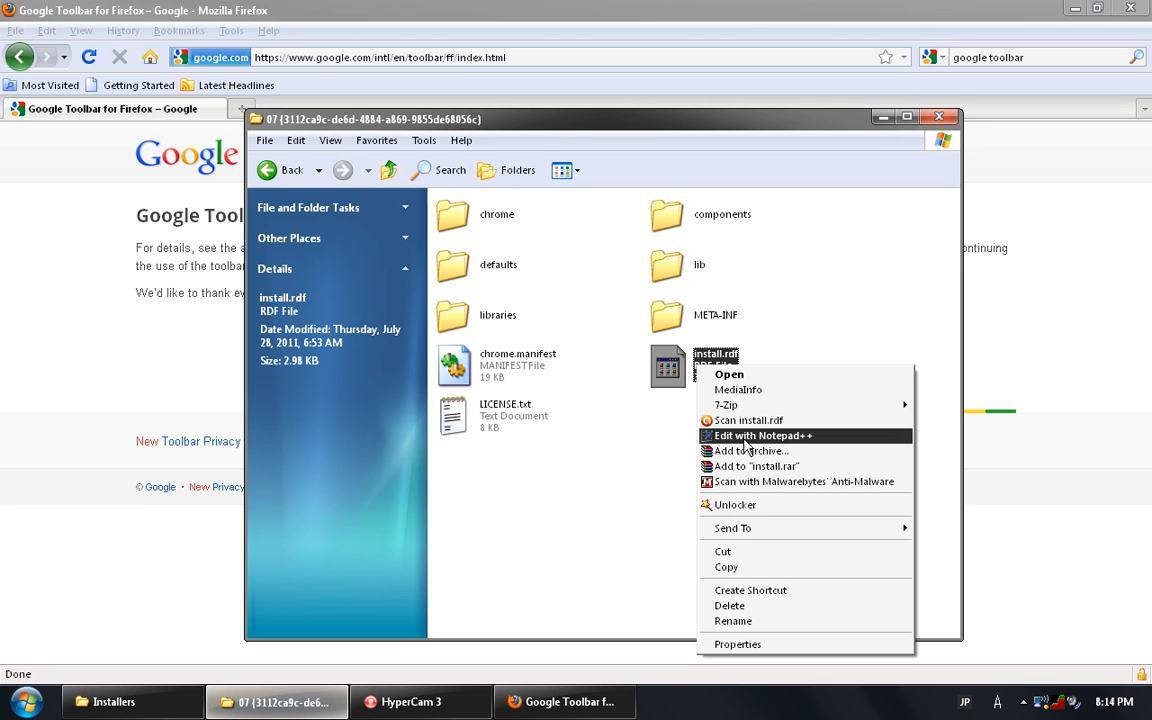
{"action": "left_click", "coordinate": [752, 436]}
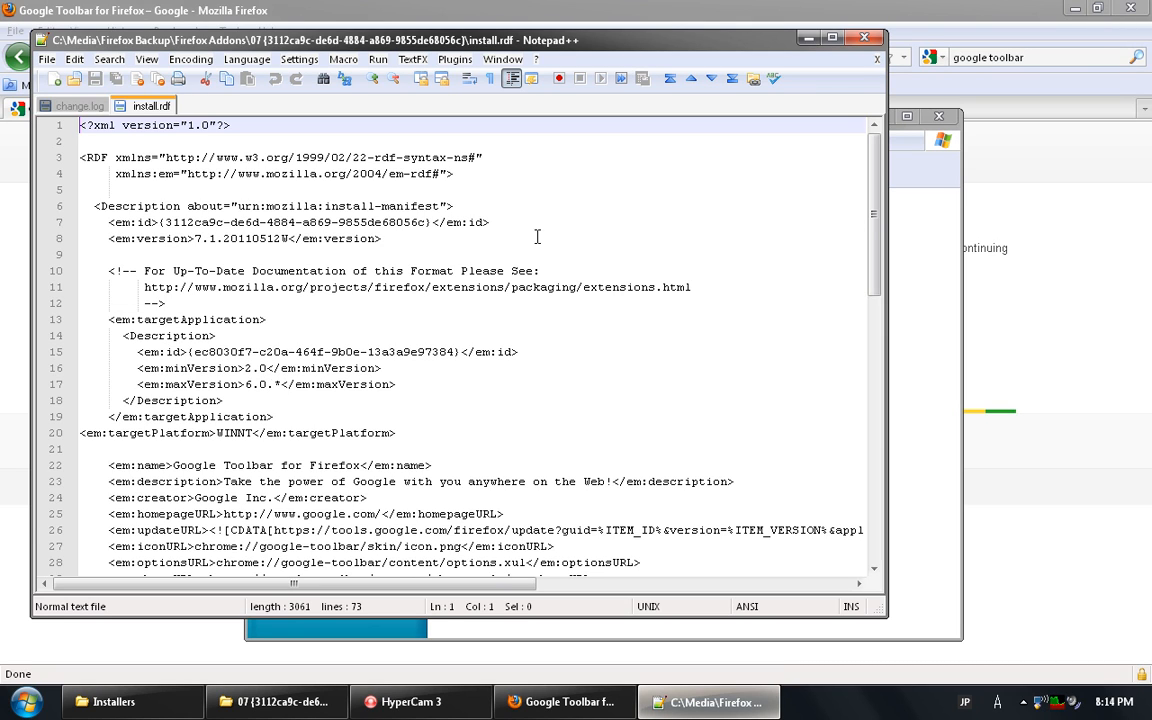
- Set the Google Toolbar's em:maxVersion in install.rdf to 11.0.*, save the file, and return to the Firefox Addons folder
{"action": "double_click", "coordinate": [251, 384]}
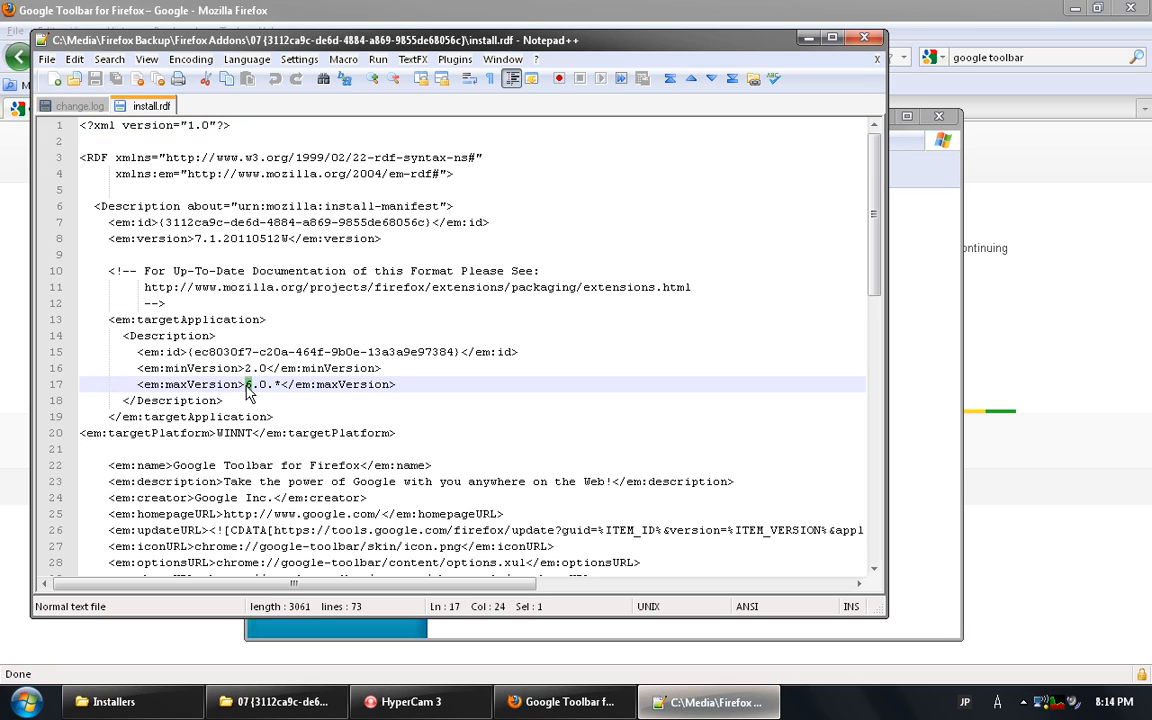
{"action": "type", "text": "11"}
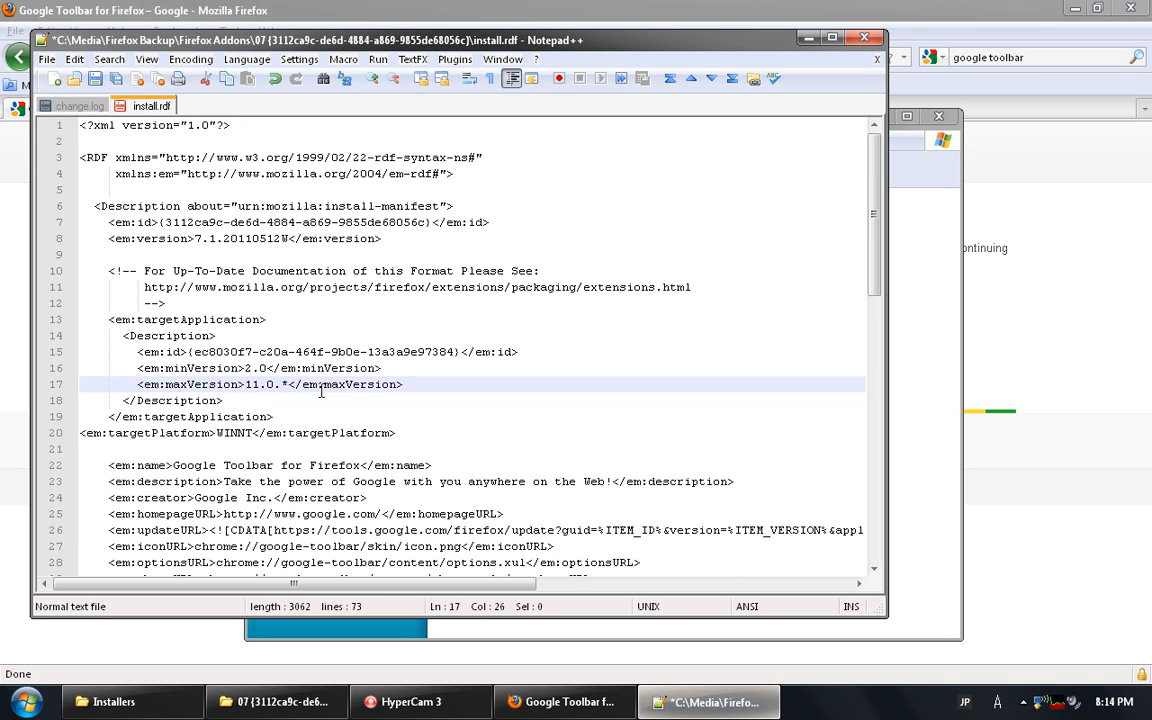
{"action": "key", "text": "ctrl+s"}
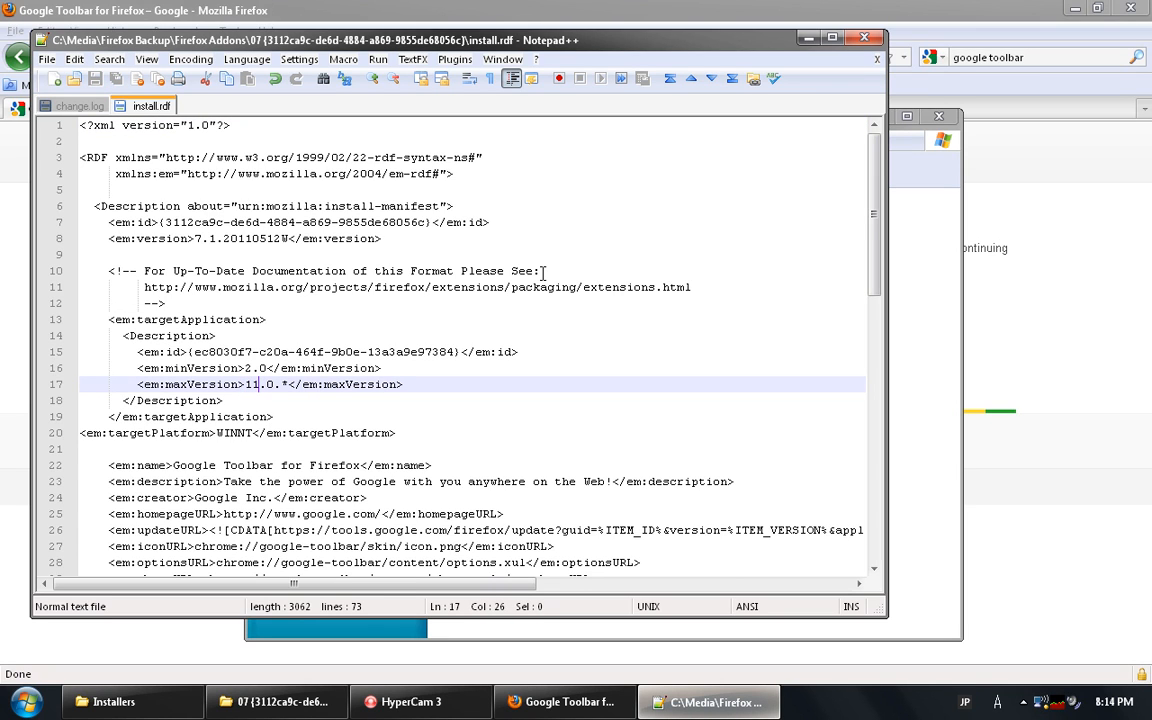
{"action": "left_click", "coordinate": [864, 37]}
{"action": "left_click", "coordinate": [746, 245]}
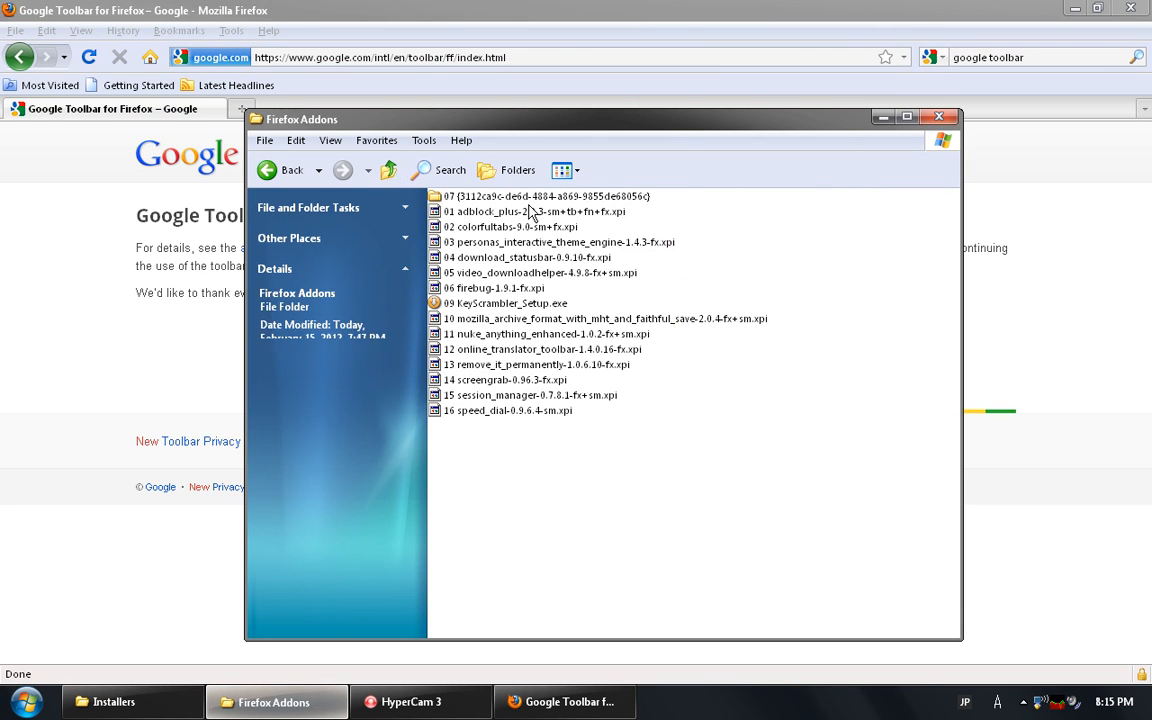
- Copy the folder numbered 07 from Firefox Addons and open the %appdata% folder through Run
{"action": "left_click", "coordinate": [522, 196]}
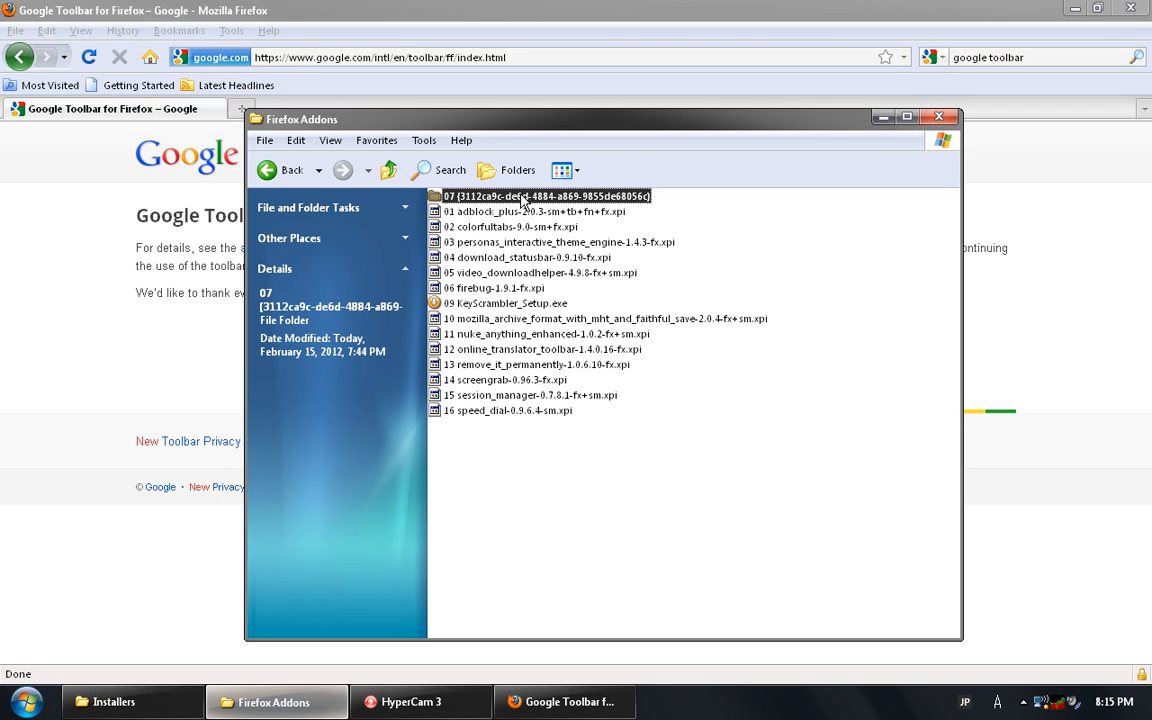
{"action": "left_click", "coordinate": [34, 704]}
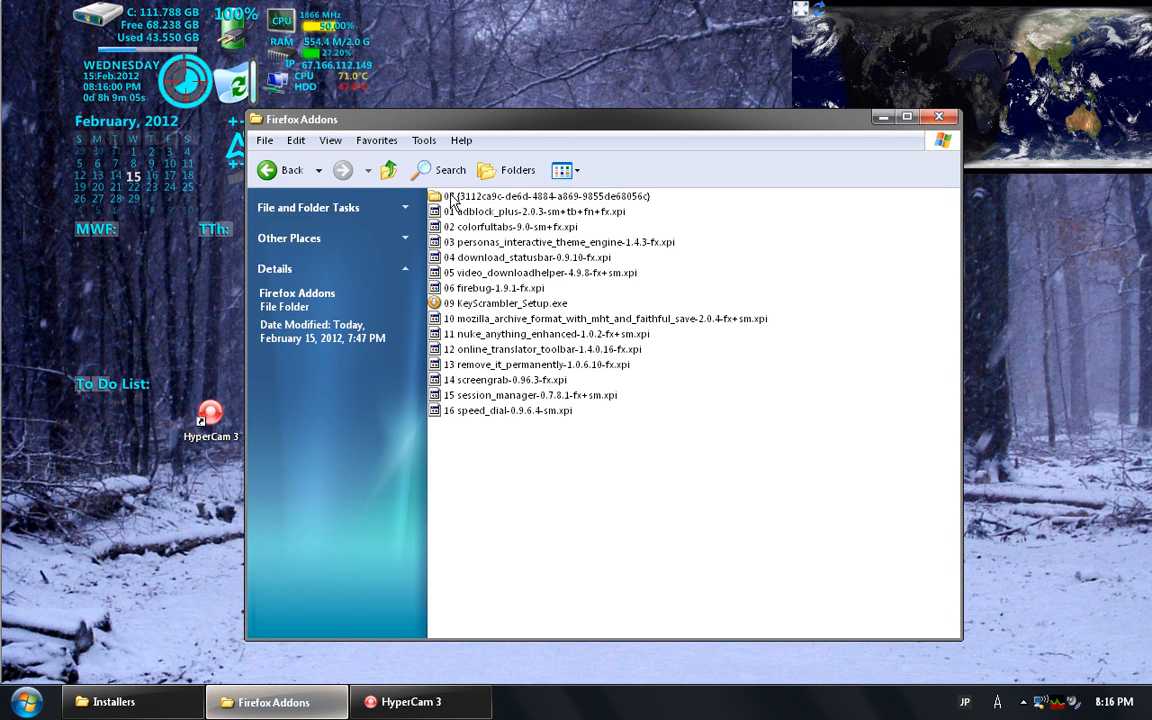
{"action": "left_click", "coordinate": [453, 199]}
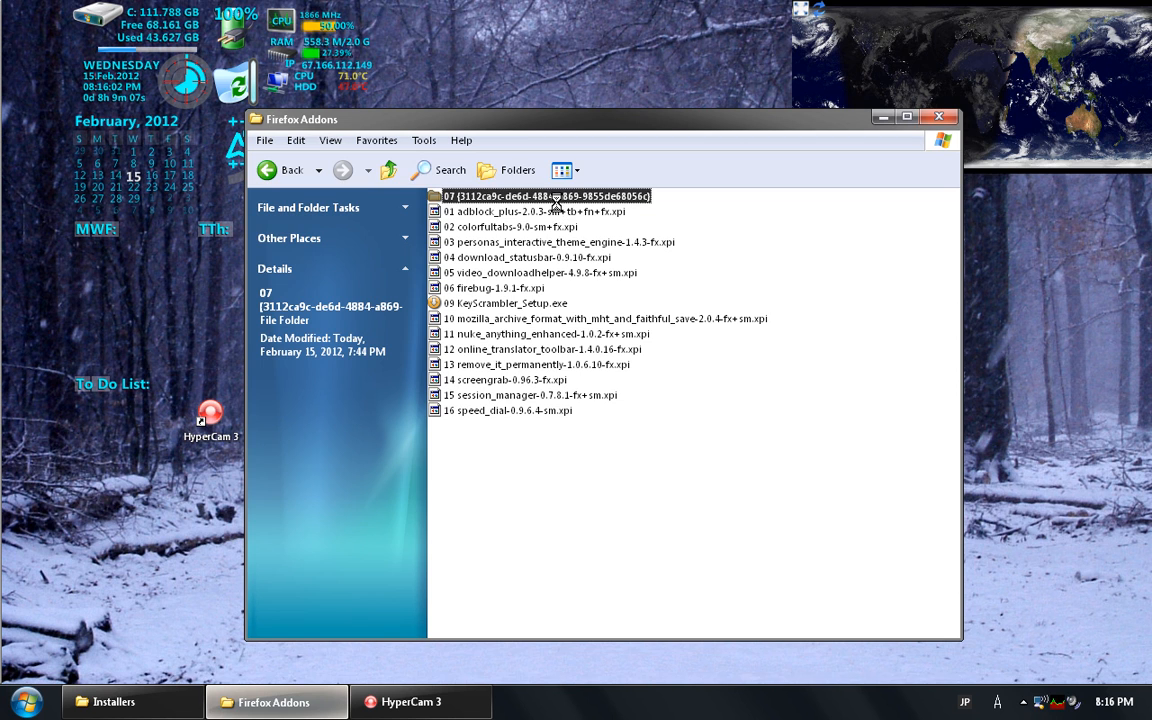
{"action": "key", "text": "super"}
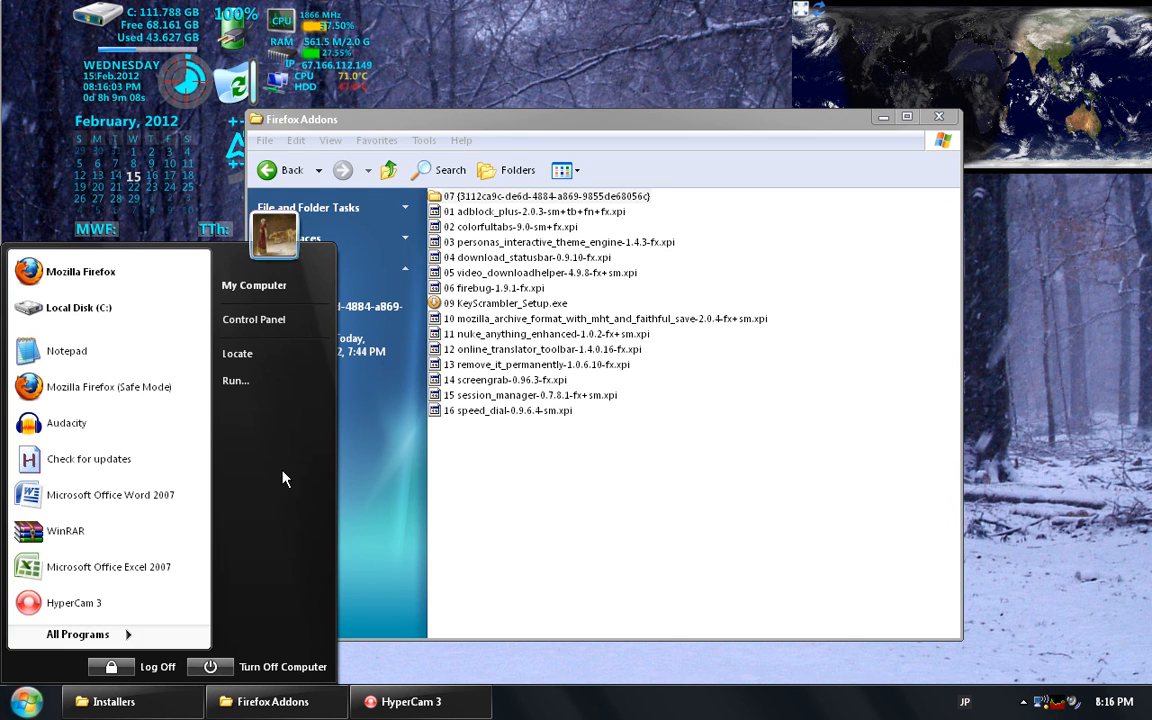
{"action": "left_click", "coordinate": [238, 385]}
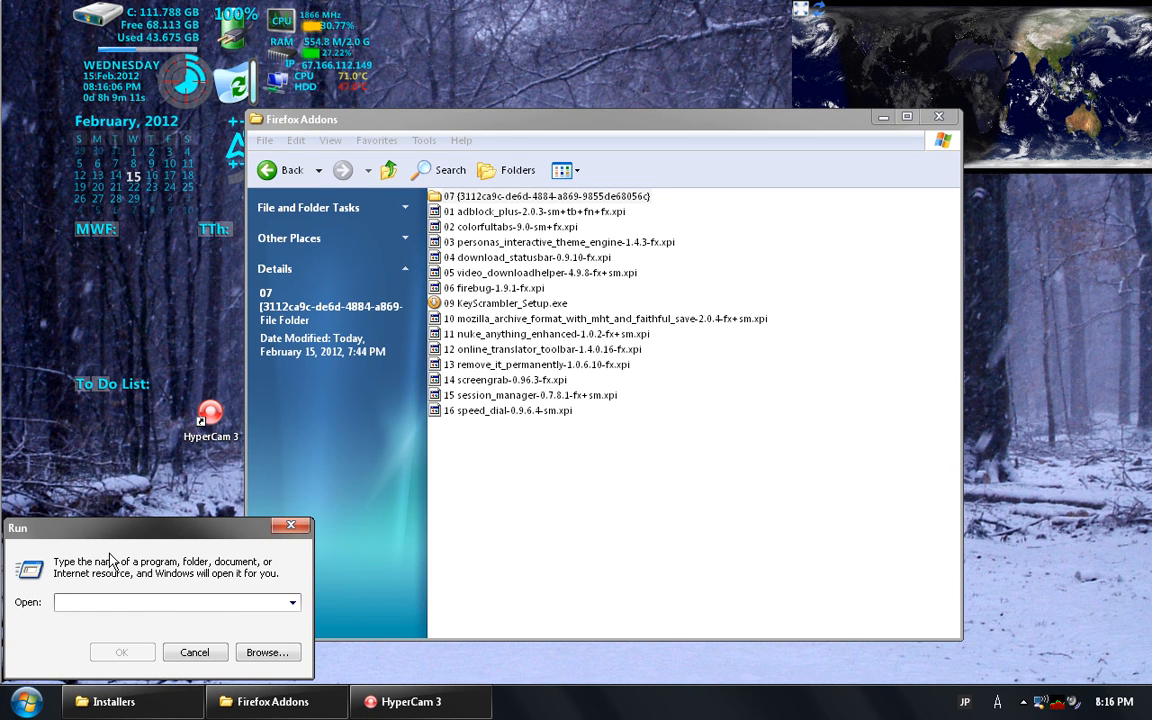
{"action": "type", "text": "%"}
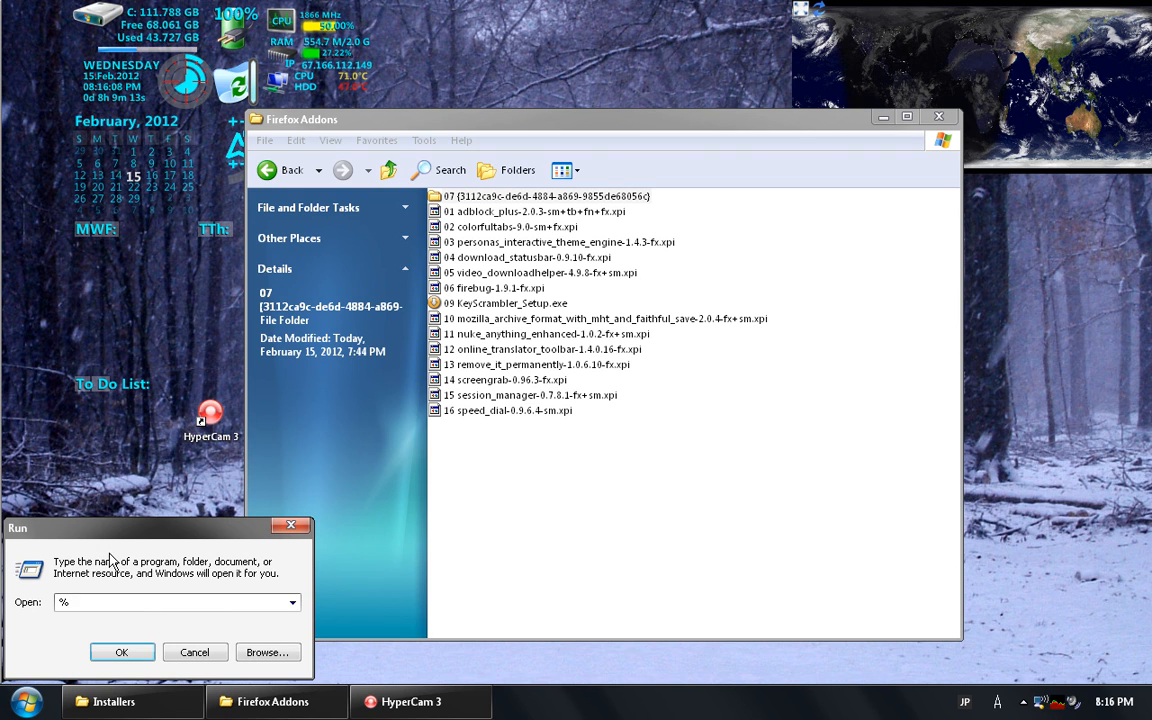
{"action": "type", "text": "appdata%"}
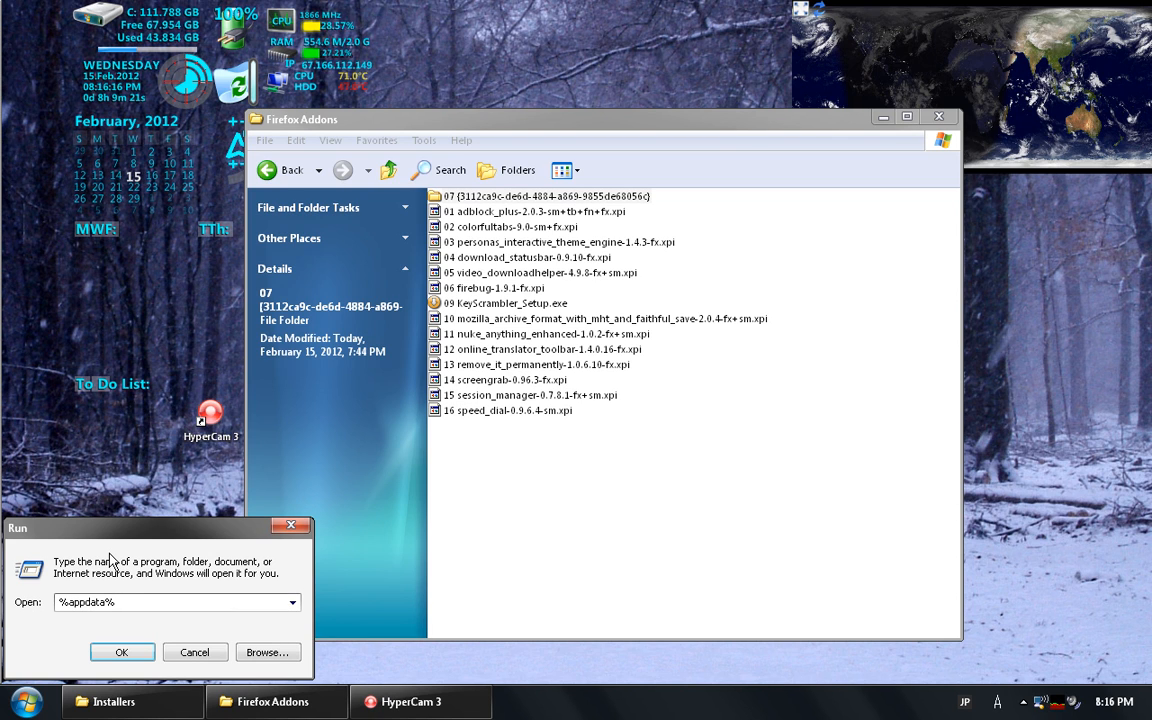
{"action": "left_click", "coordinate": [119, 651]}
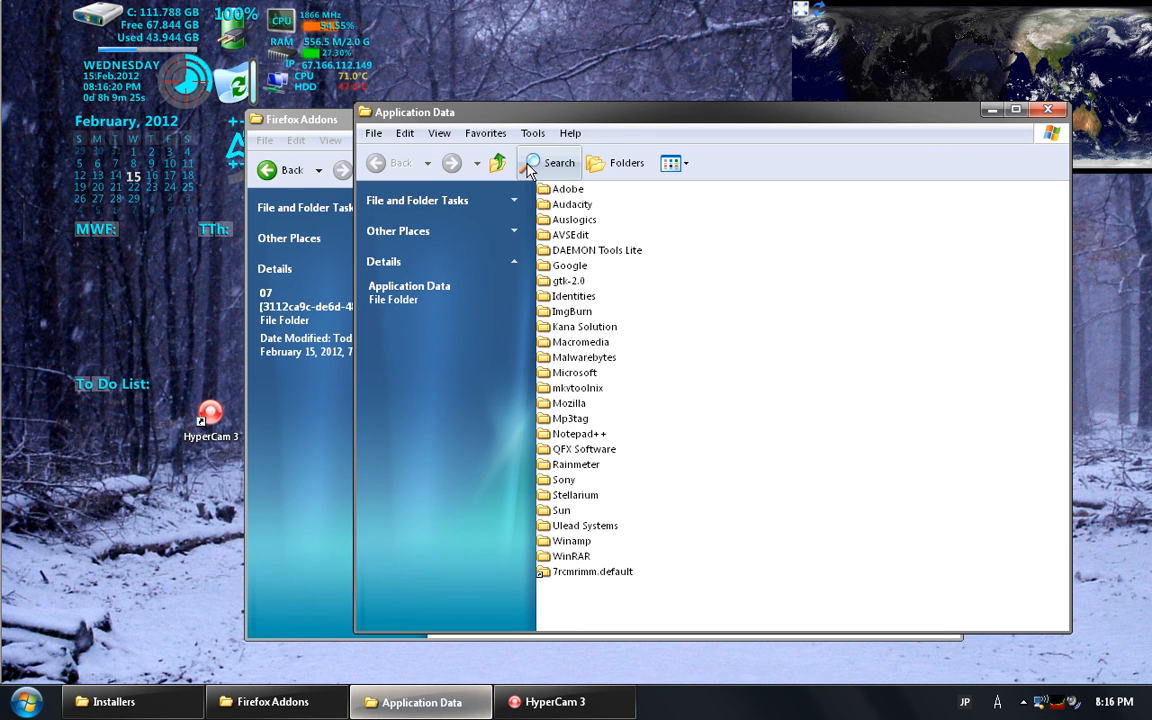
- Open the extensions folder of the 4ujzriip.default profile under Mozilla, Firefox, Profiles
{"action": "double_click", "coordinate": [565, 404]}
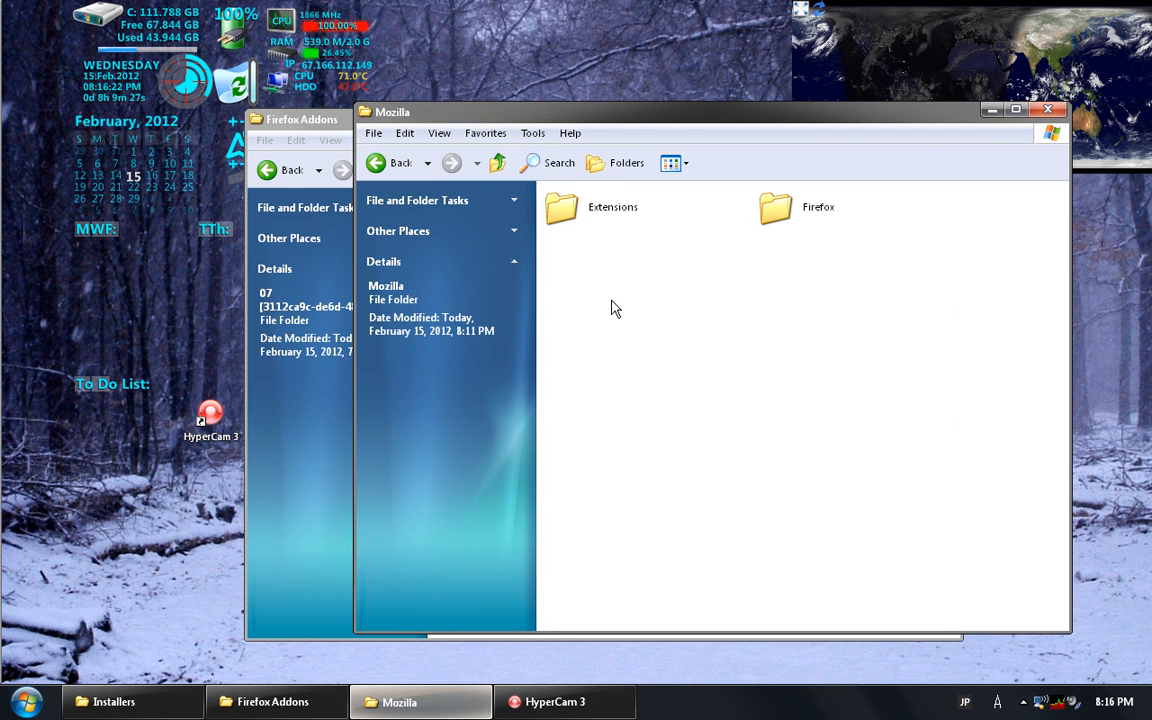
{"action": "left_click", "coordinate": [812, 210]}
{"action": "double_click", "coordinate": [812, 210]}
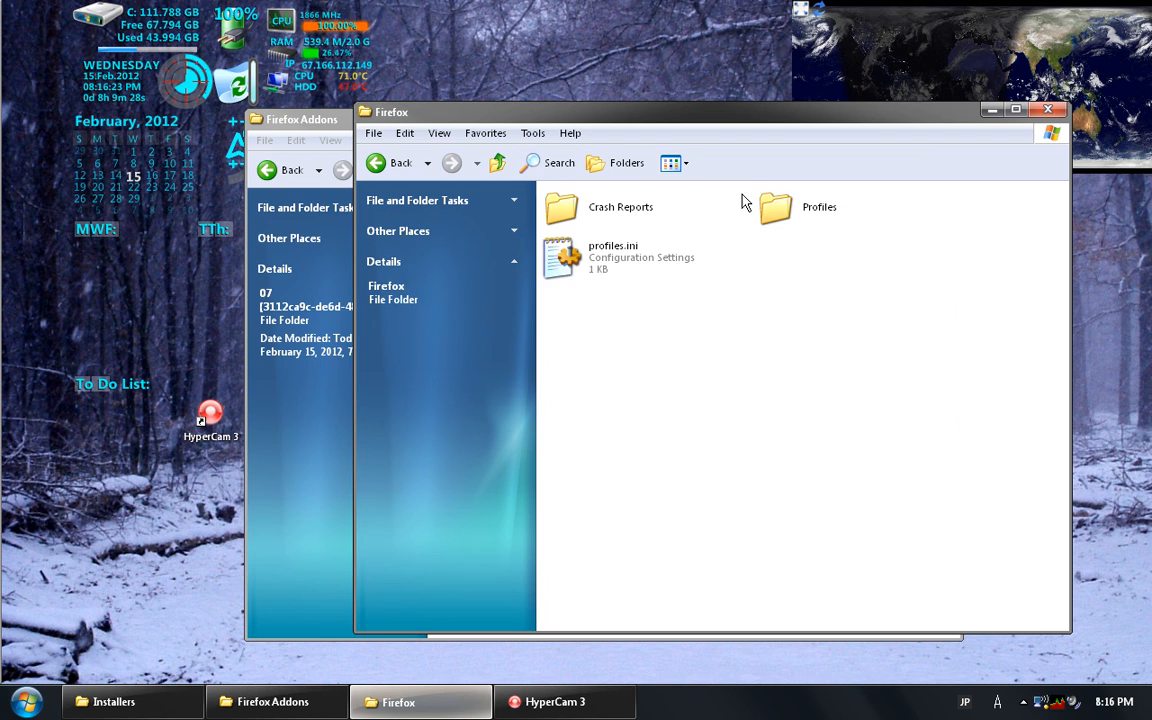
{"action": "left_click", "coordinate": [815, 207]}
{"action": "double_click", "coordinate": [815, 207]}
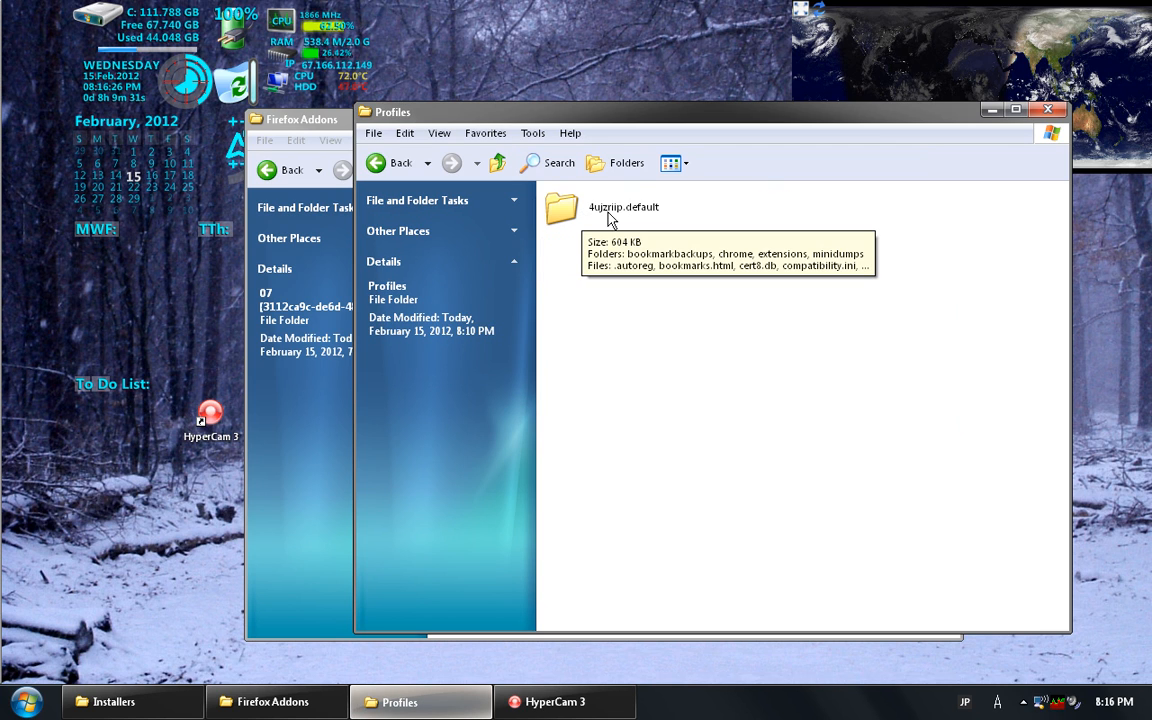
{"action": "double_click", "coordinate": [595, 212]}
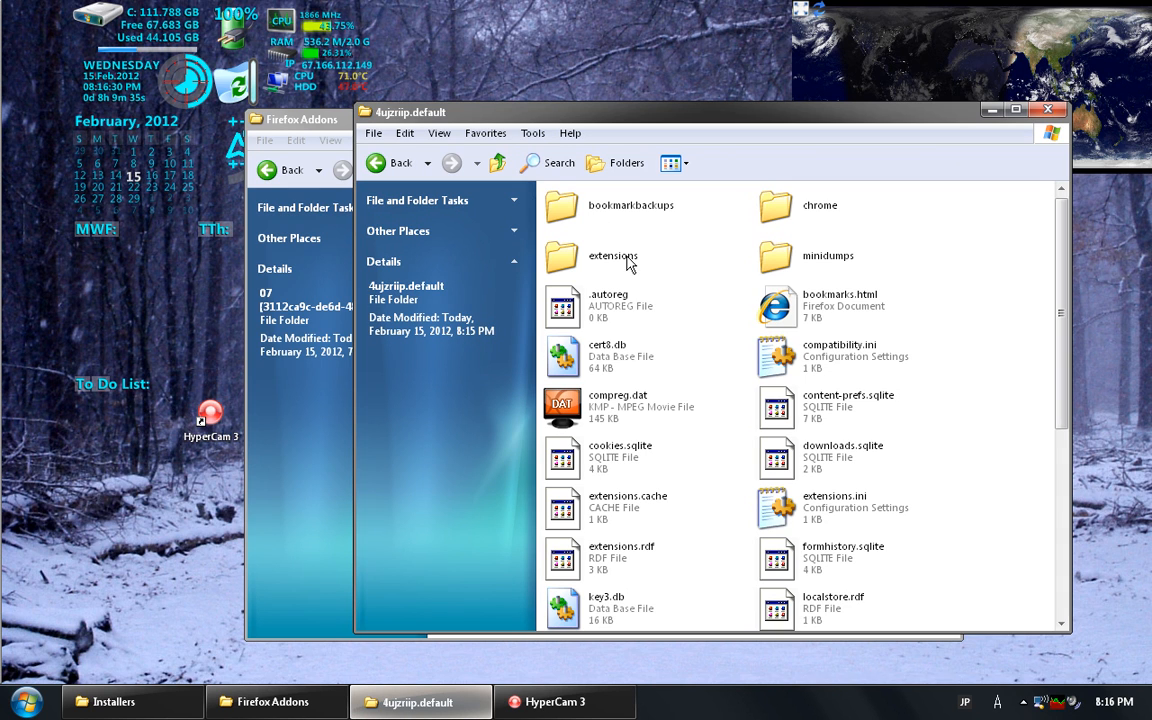
{"action": "double_click", "coordinate": [601, 262]}
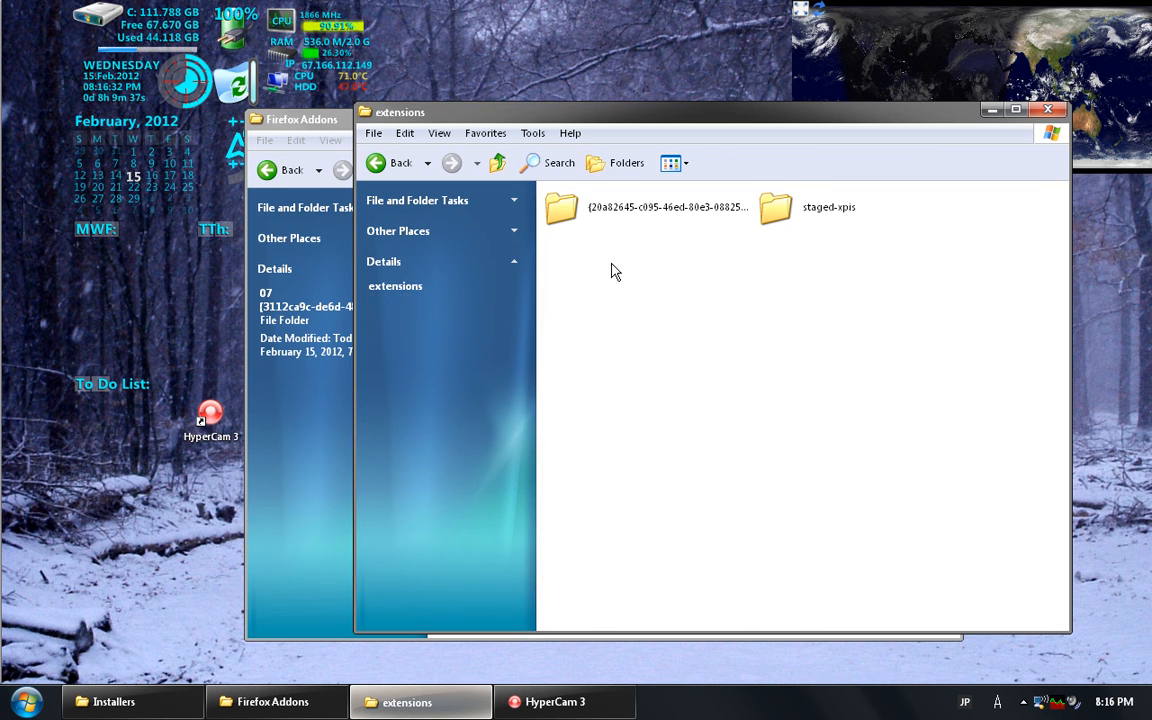
- Paste the copied Google Toolbar folder into extensions and remove the "07" prefix from its name
{"action": "right_click", "coordinate": [660, 307]}
{"action": "left_click", "coordinate": [707, 399]}
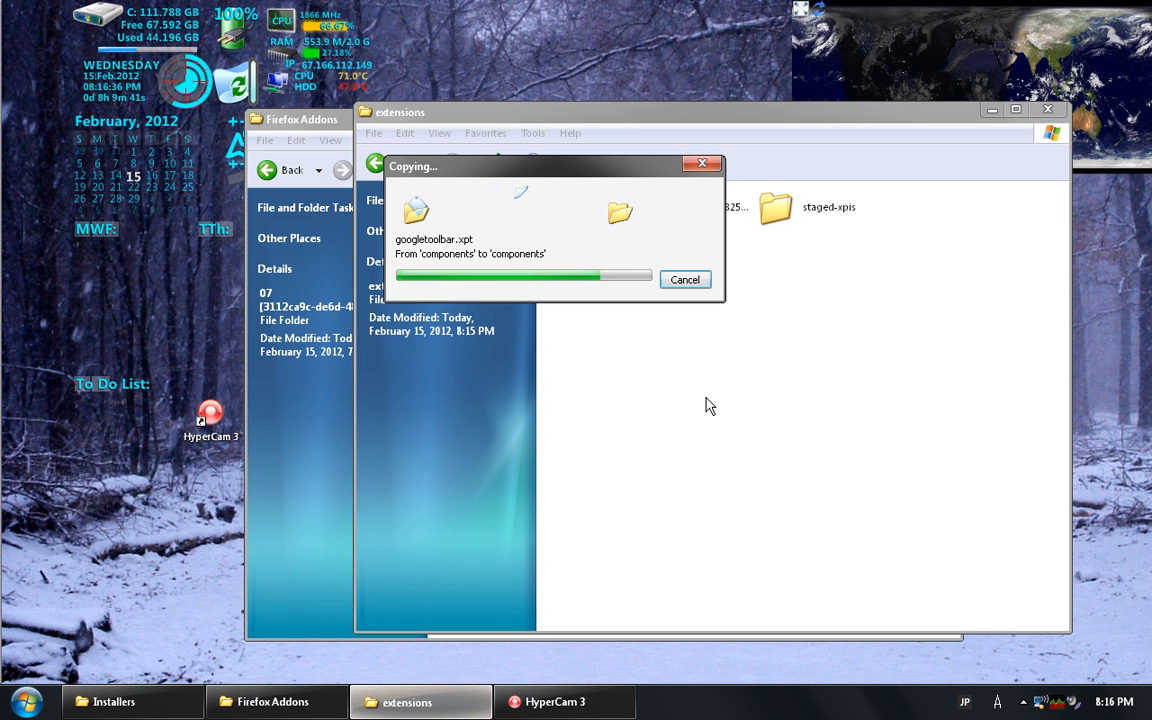
{"action": "left_click", "coordinate": [606, 264]}
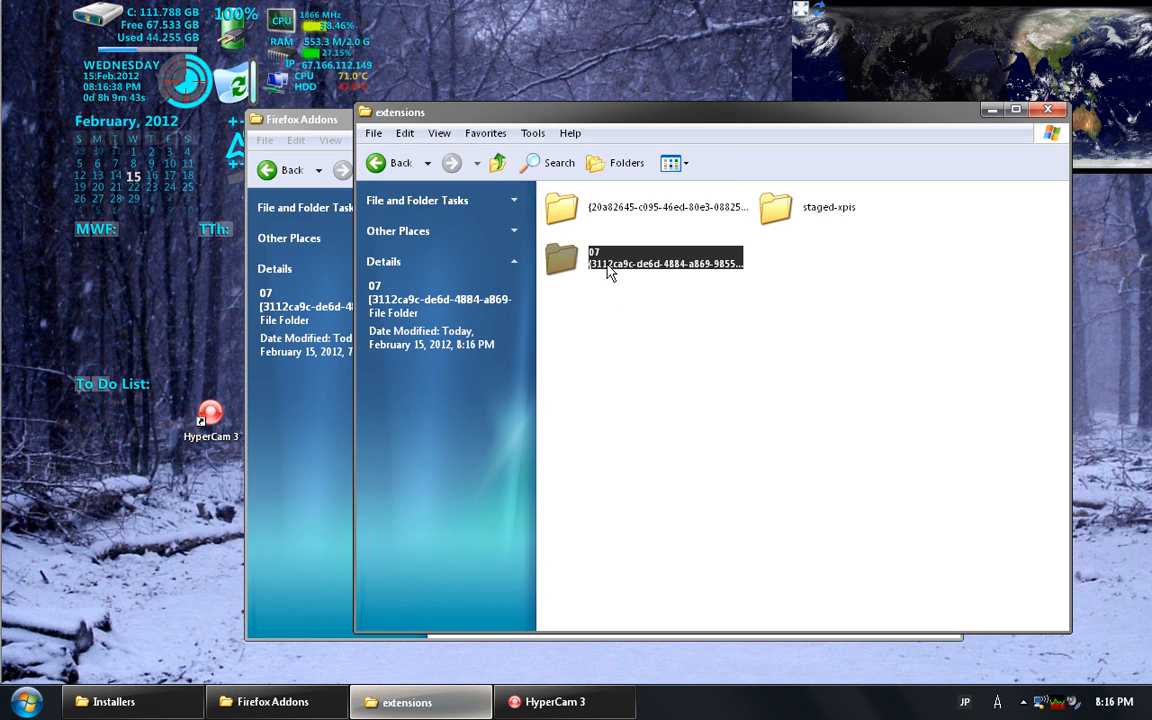
{"action": "left_click_drag", "start_coordinate": [603, 262], "coordinate": [549, 289]}
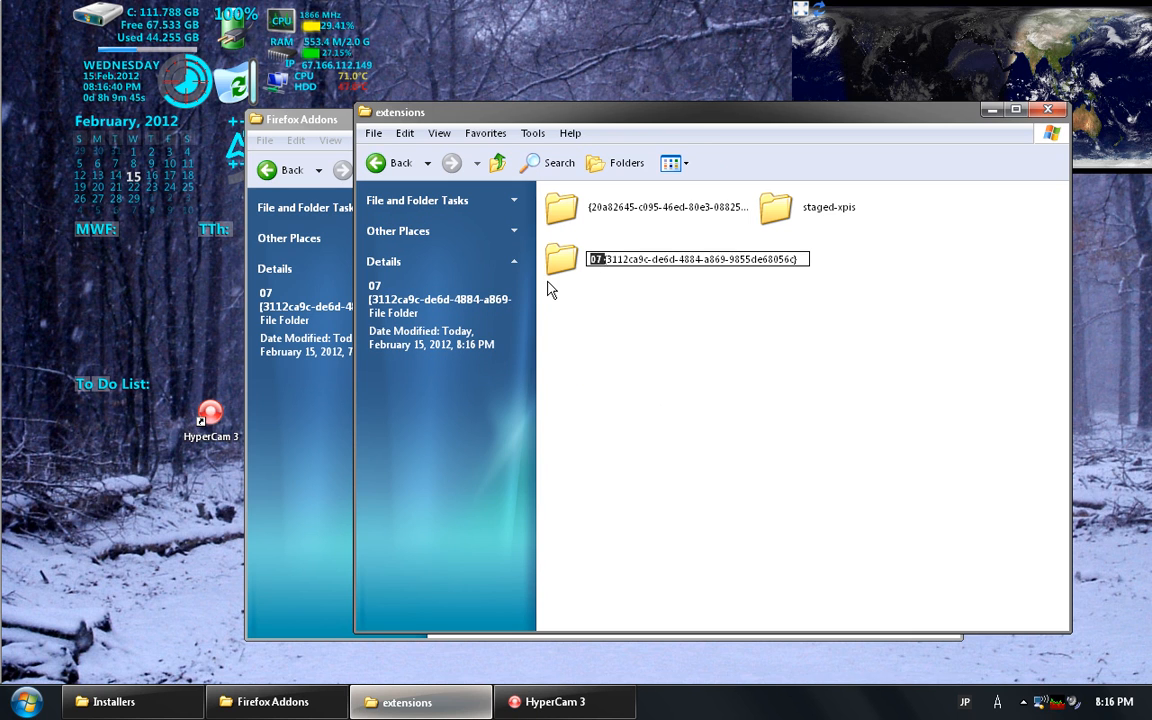
{"action": "key", "text": "BackSpace"}
{"action": "key", "text": "Return"}
{"action": "left_click", "coordinate": [650, 355]}
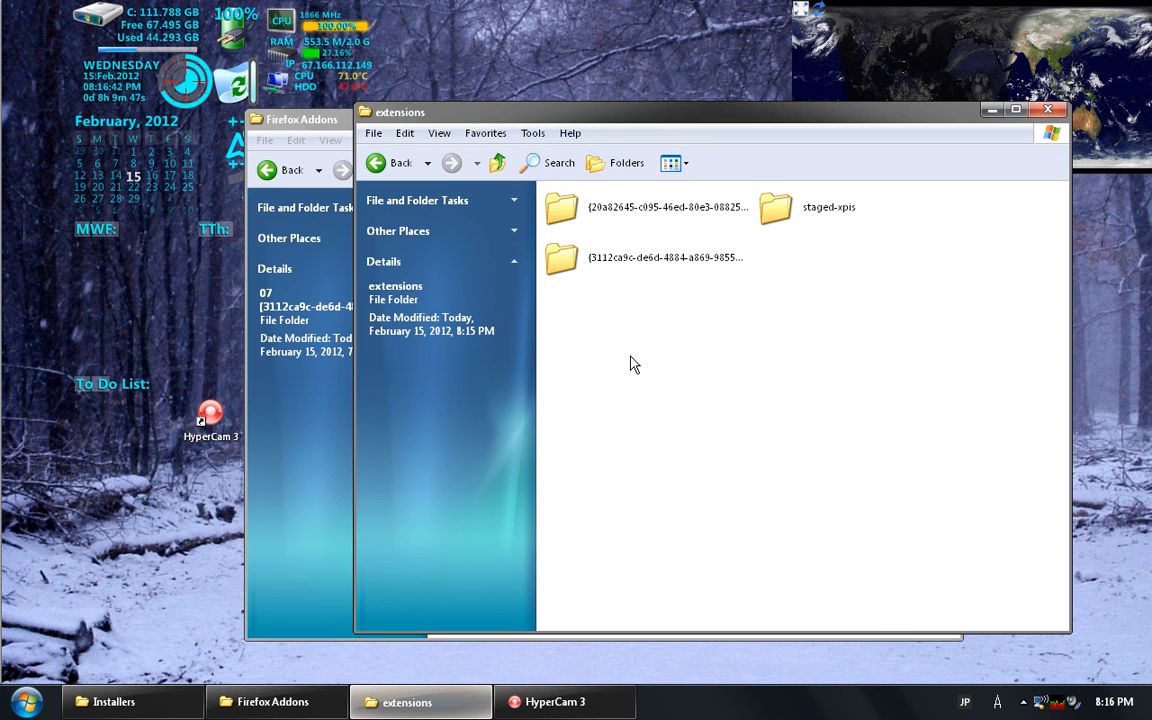
- Launch Firefox and close the Add-ons window, the Google Toolbar tab and the extensions folder window
{"action": "left_click", "coordinate": [25, 701]}
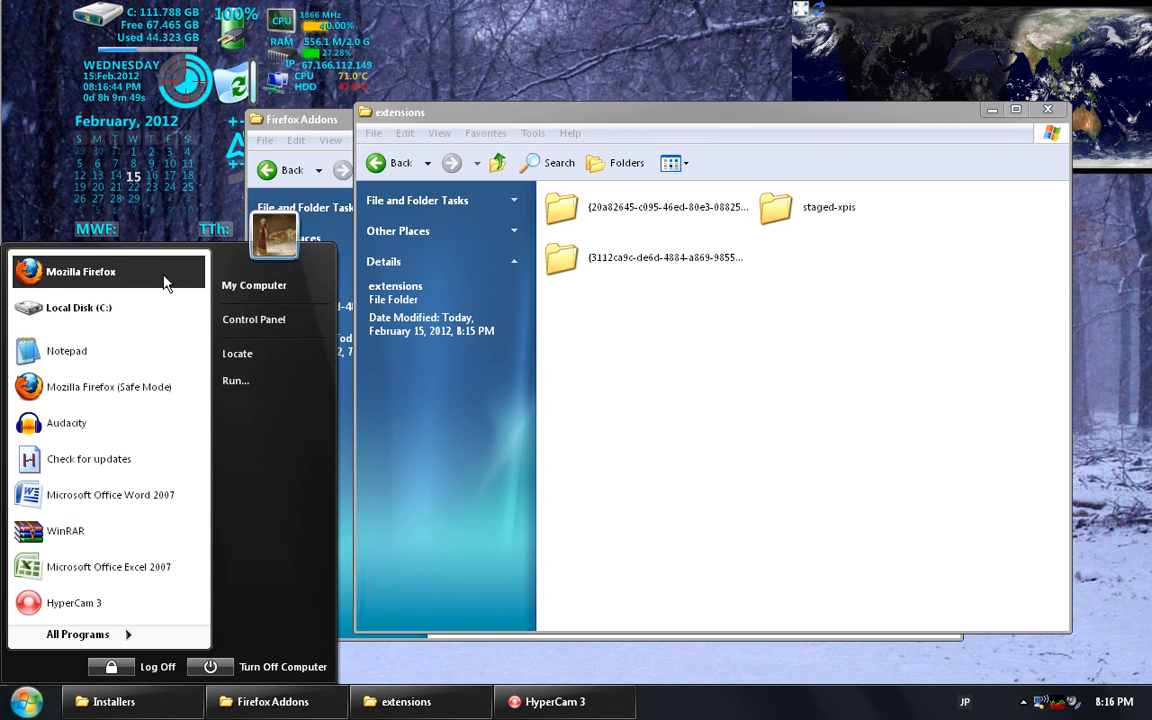
{"action": "left_click", "coordinate": [80, 272]}
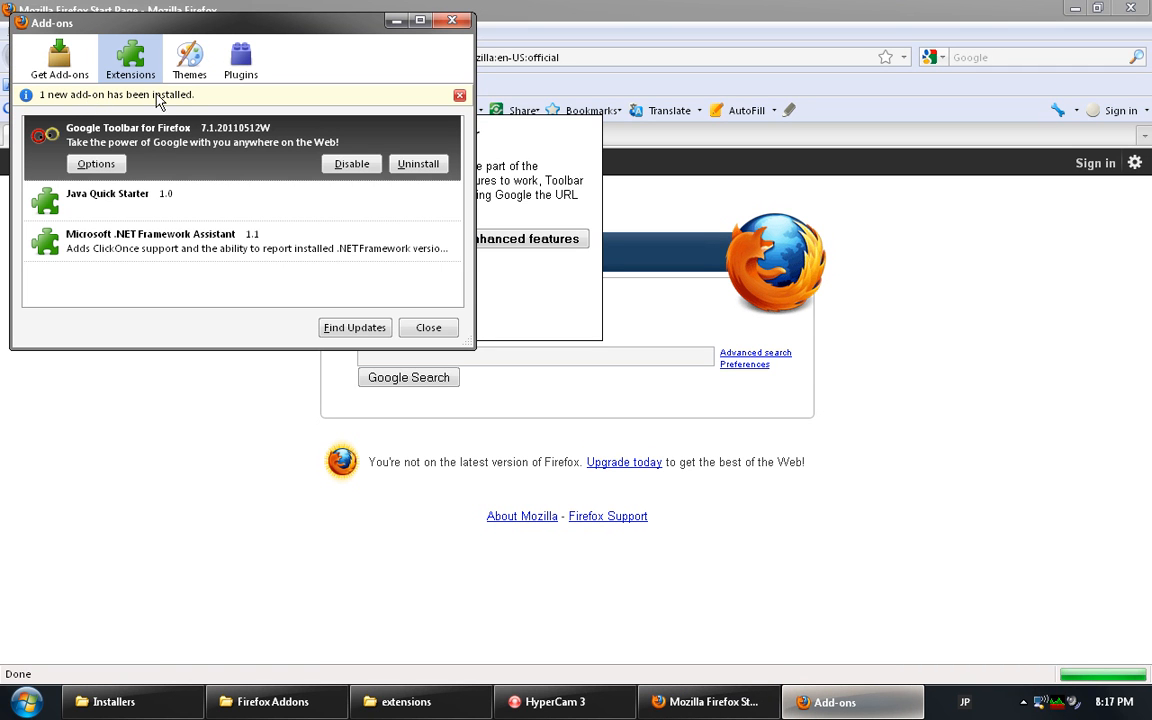
{"action": "left_click", "coordinate": [432, 328]}
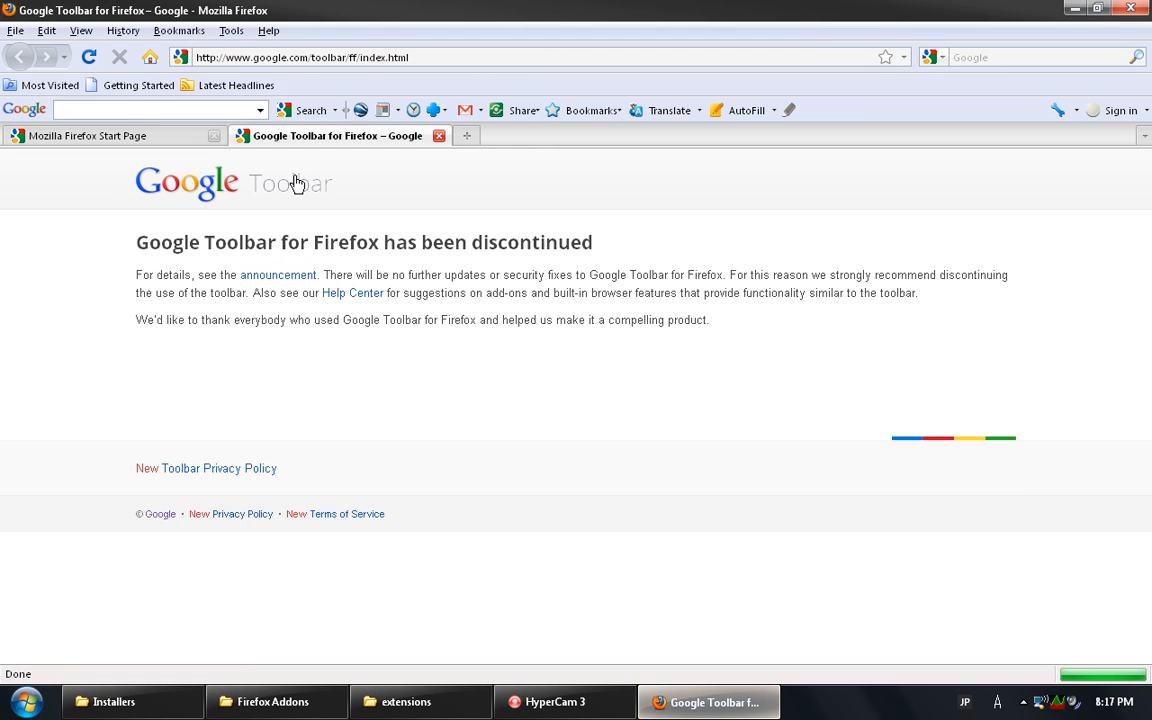
{"action": "left_click", "coordinate": [438, 135]}
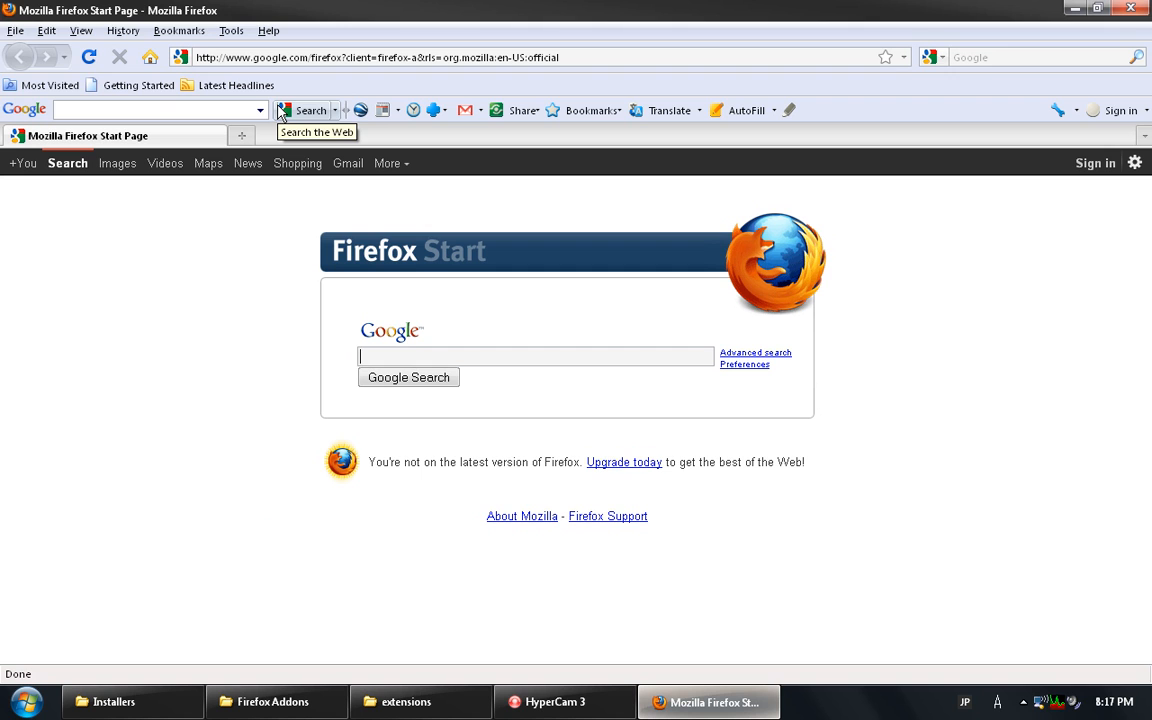
{"action": "right_click", "coordinate": [433, 704]}
{"action": "left_click", "coordinate": [462, 705]}
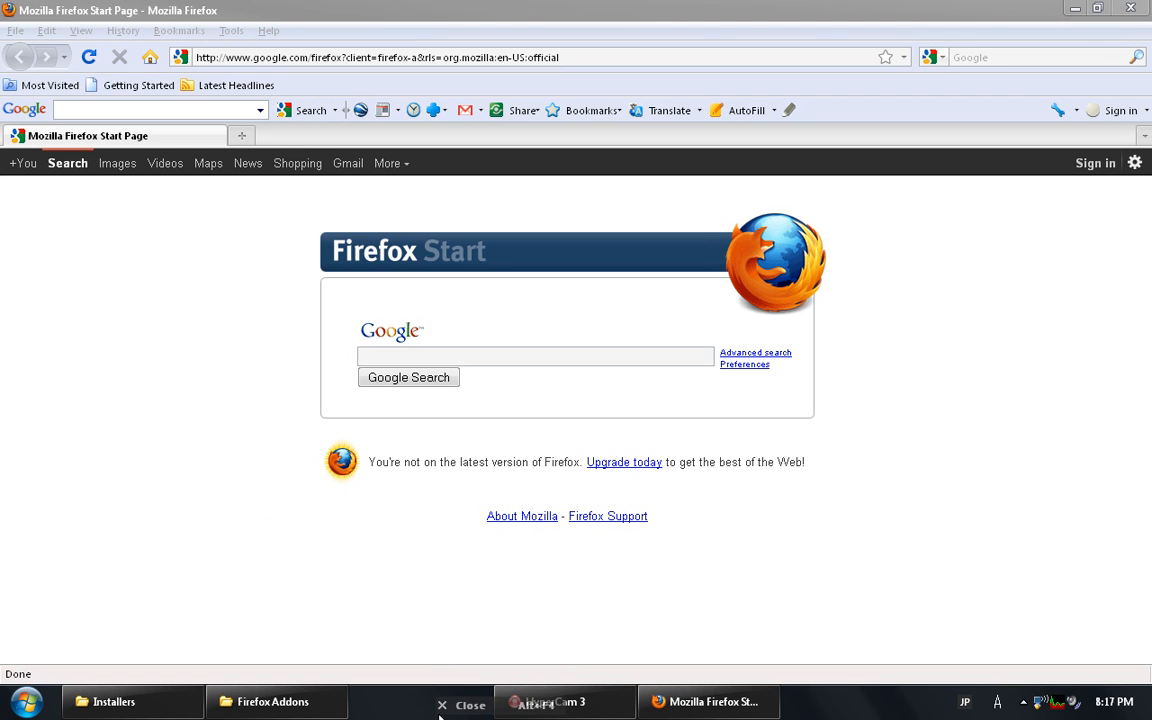
- Install 01 adblock_plus-2.0.3-sm+tb+fn+fx.xpi from the Firefox Addons folder into Firefox
{"action": "left_click", "coordinate": [272, 704]}
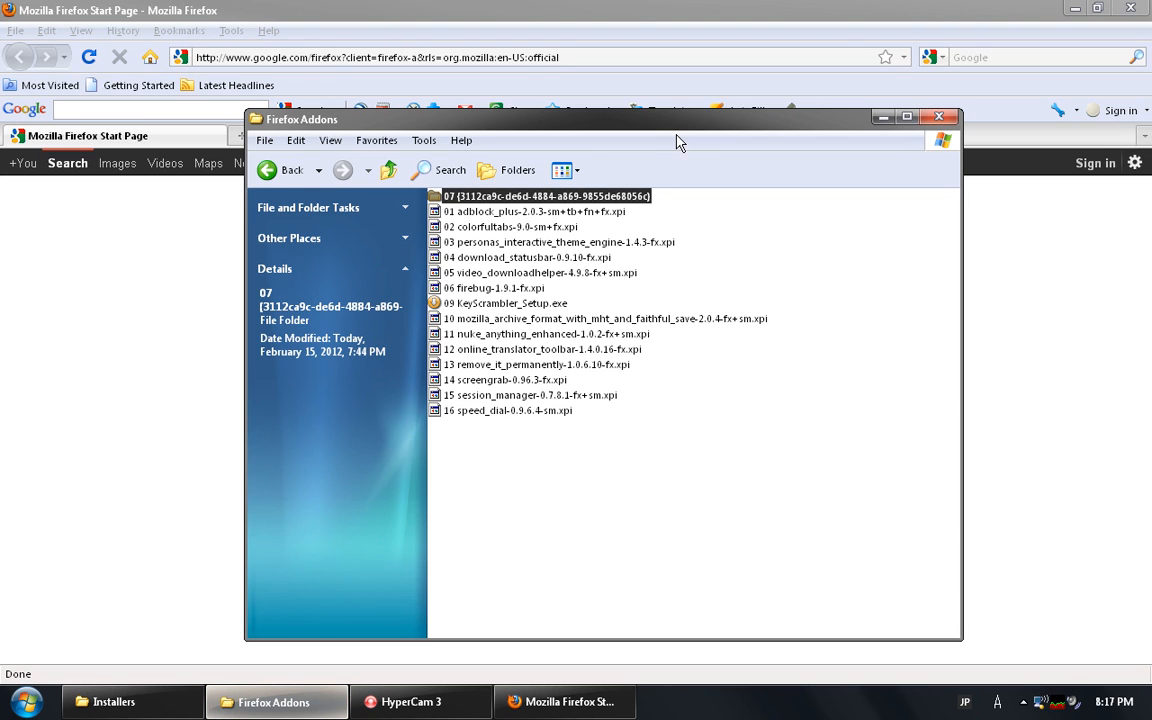
{"action": "left_click_drag", "start_coordinate": [637, 124], "coordinate": [753, 164]}
{"action": "left_click", "coordinate": [618, 251]}
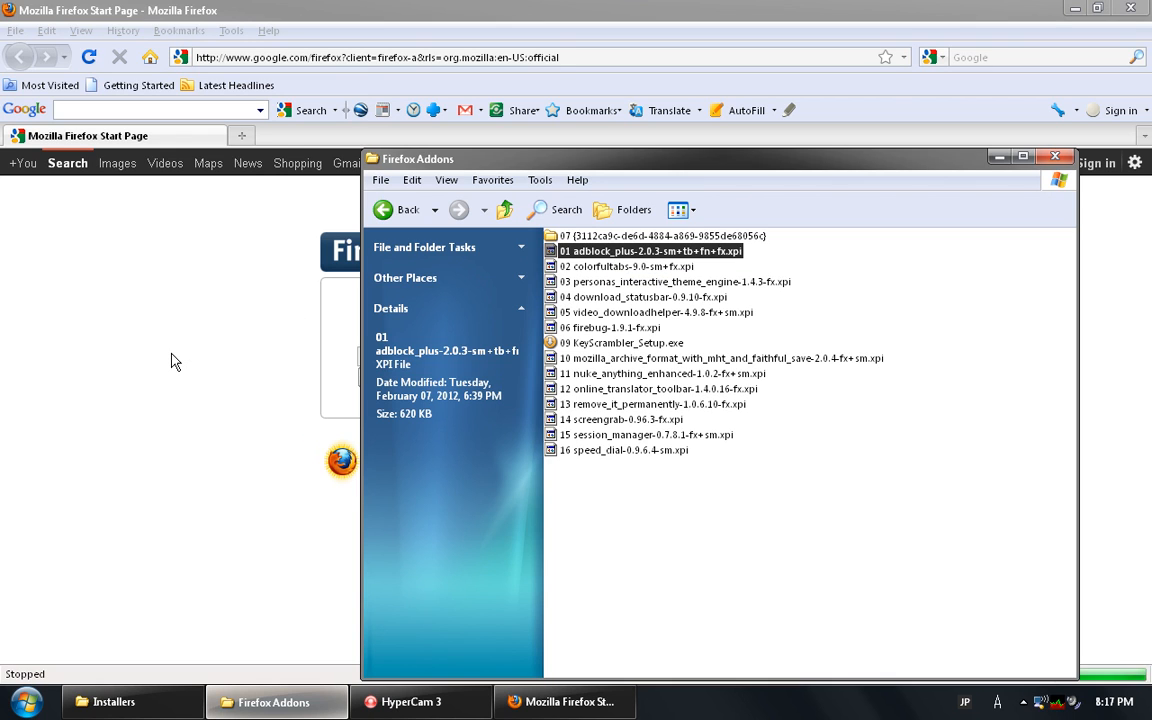
{"action": "left_click", "coordinate": [577, 179]}
{"action": "left_click", "coordinate": [577, 179]}
{"action": "left_click_drag", "start_coordinate": [654, 168], "coordinate": [722, 165]}
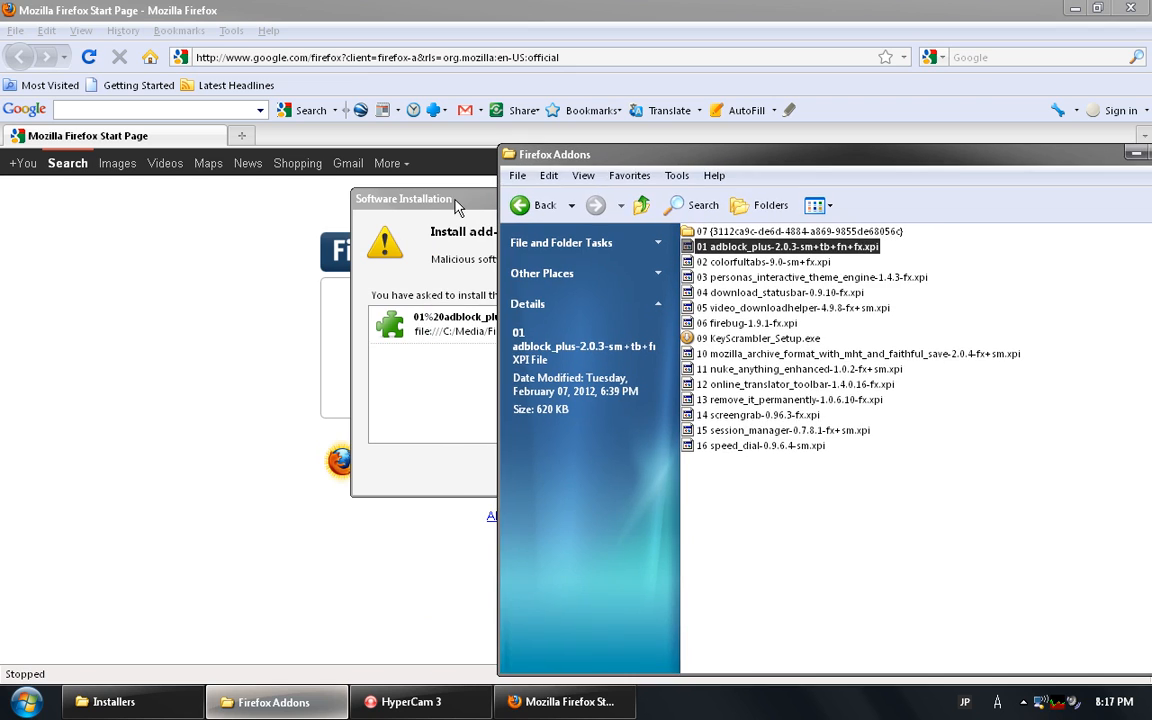
{"action": "left_click_drag", "start_coordinate": [410, 198], "coordinate": [87, 212]}
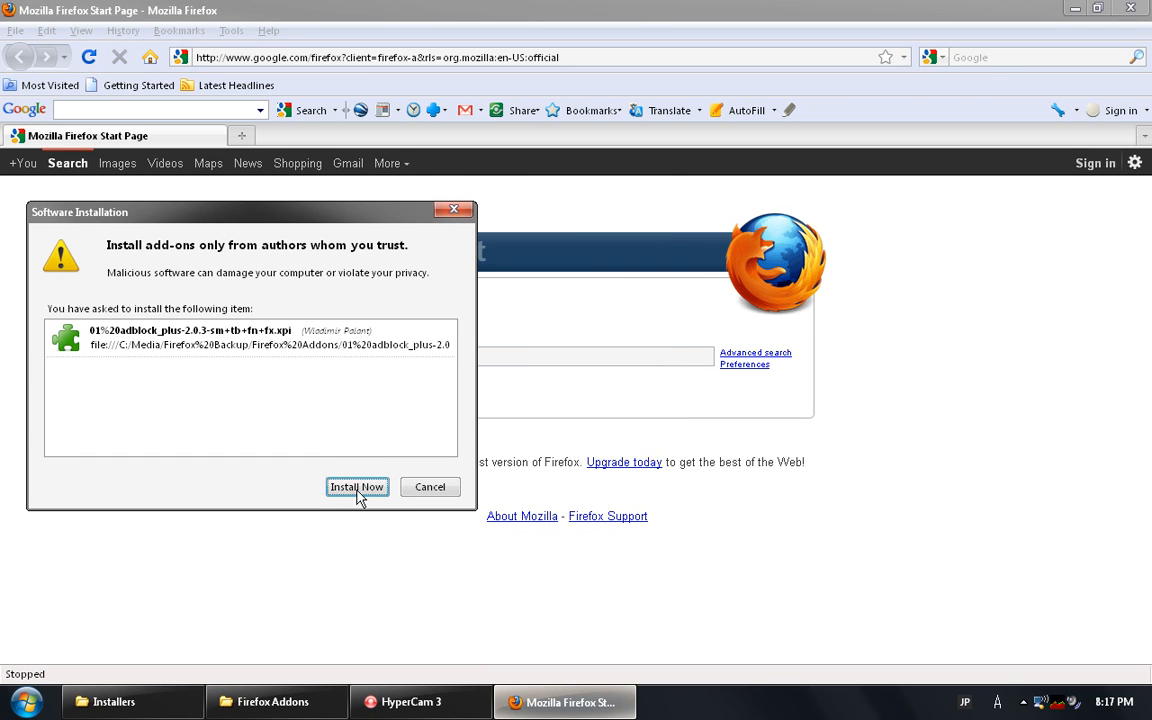
{"action": "left_click", "coordinate": [358, 489]}
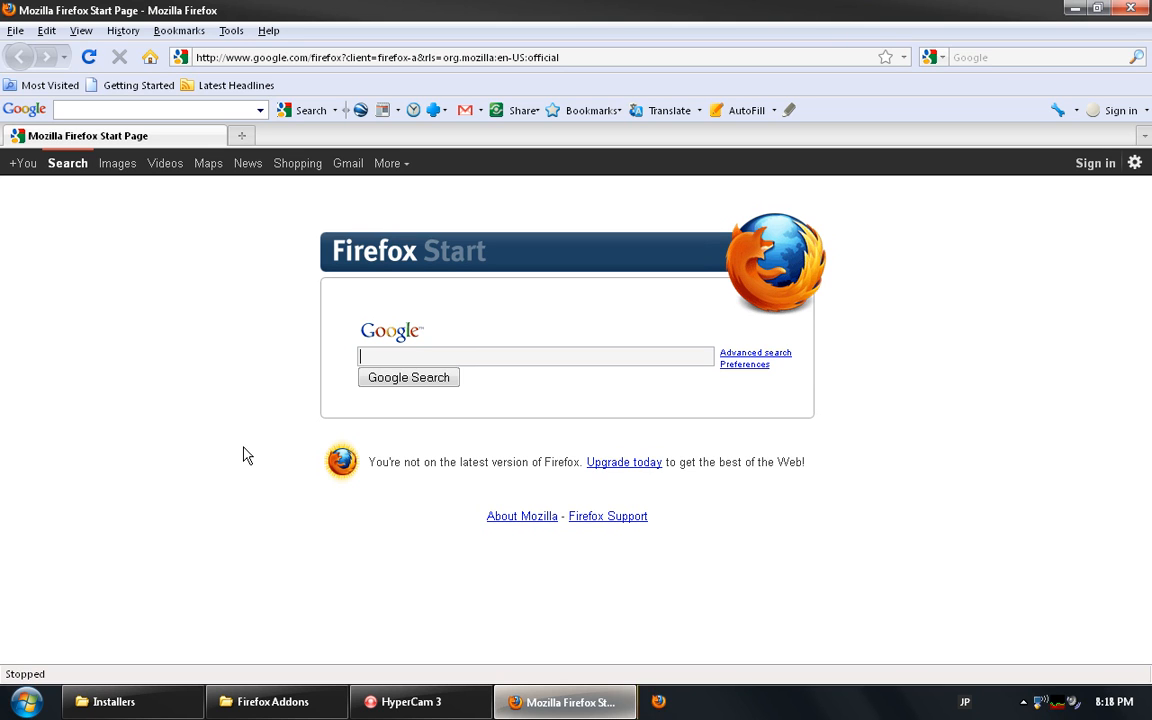
{"action": "left_click", "coordinate": [690, 701]}
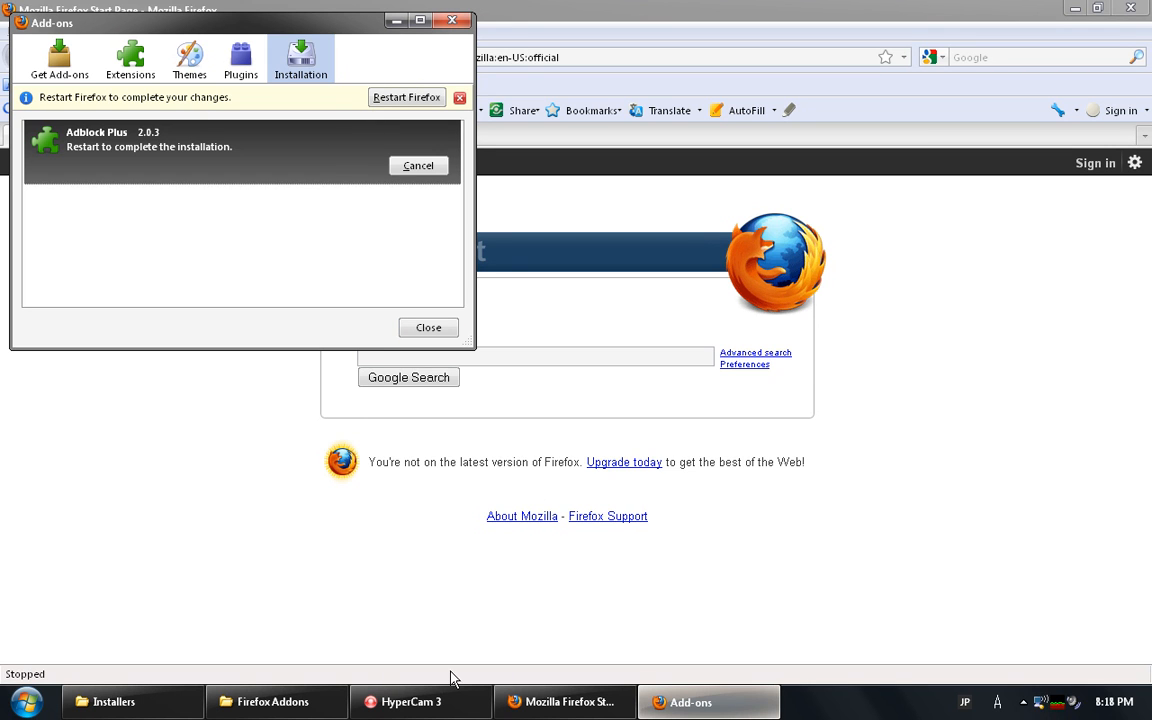
- Try to install 02 colorfultabs-9.0-sm+fx.xpi from the Firefox Addons folder into Firefox
{"action": "left_click", "coordinate": [300, 701]}
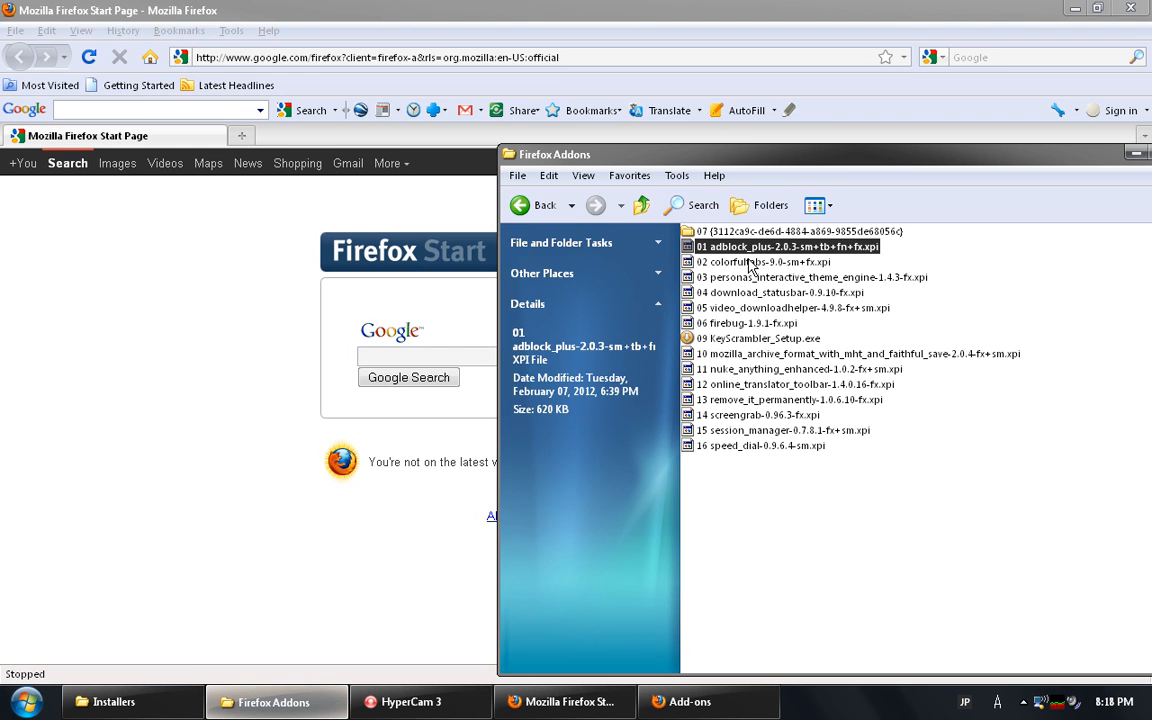
{"action": "left_click_drag", "start_coordinate": [750, 262], "coordinate": [210, 391]}
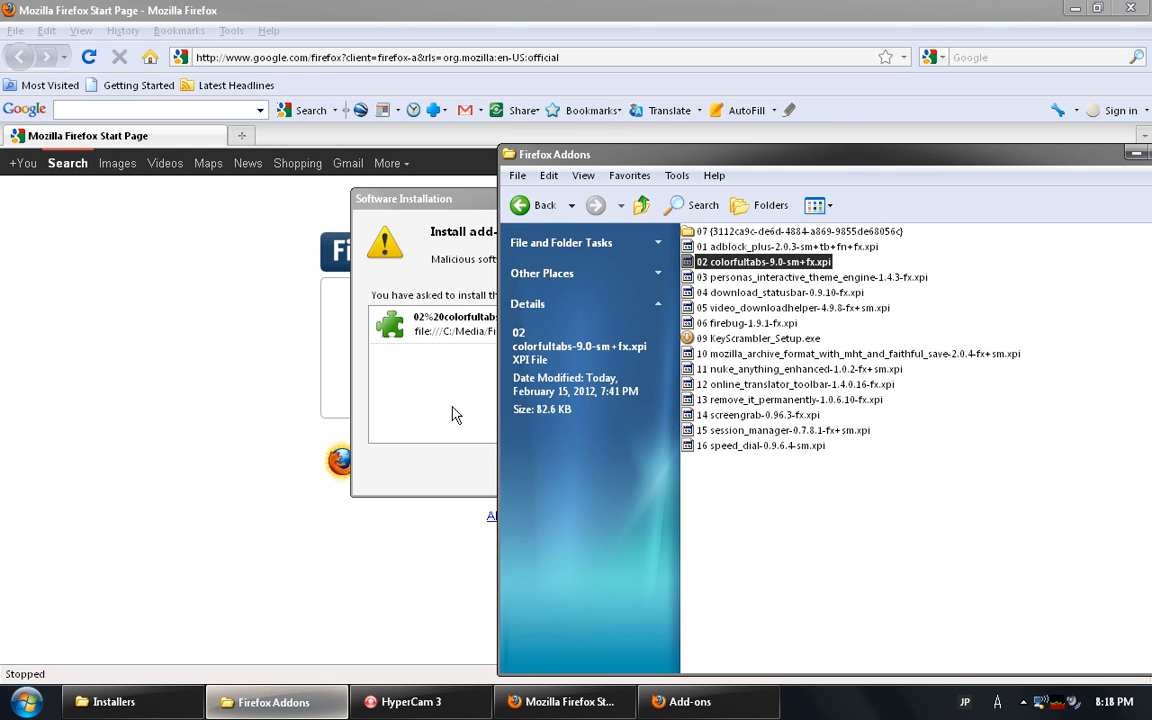
{"action": "left_click", "coordinate": [405, 368]}
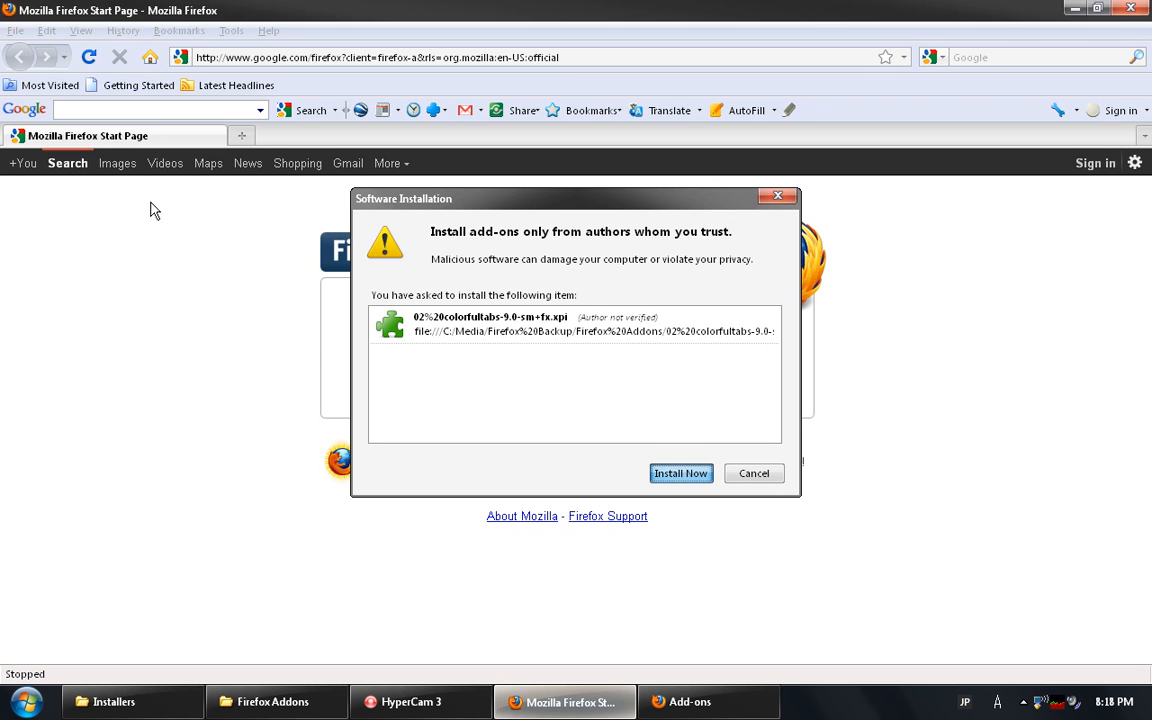
{"action": "key", "text": "Return"}
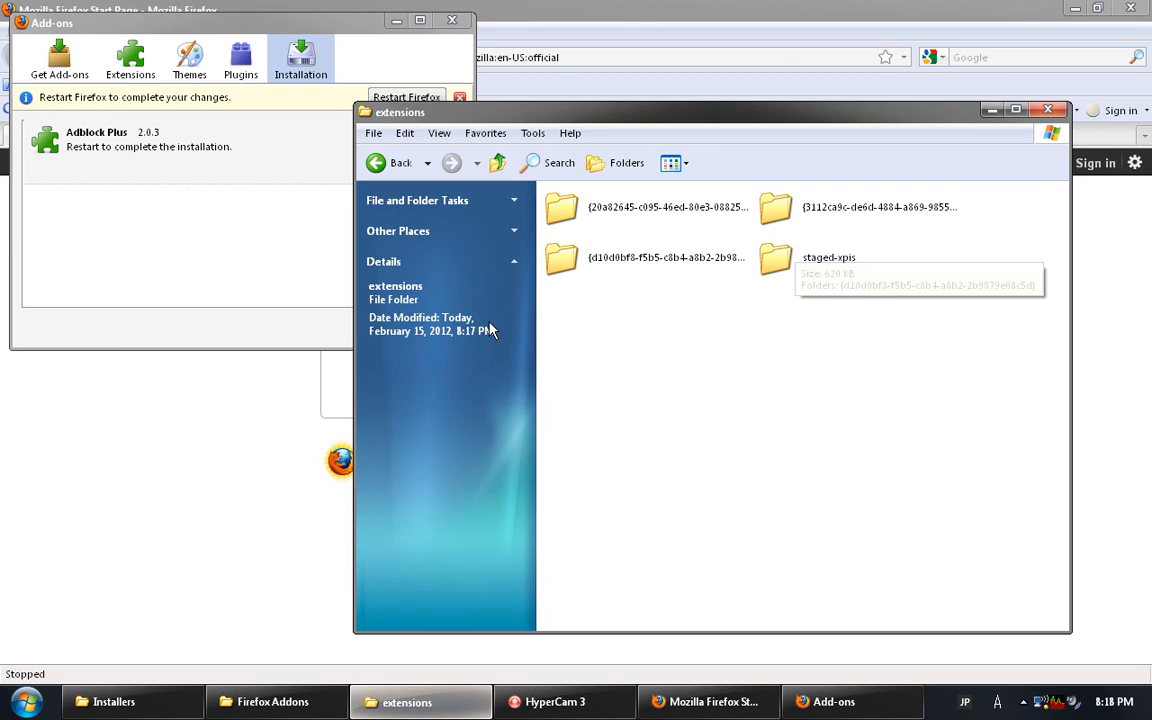
- Rename the ColorfulTabs file in Firefox Addons as 02 colorfultabs-9.0-sm+fx.xpi.zip
{"action": "left_click", "coordinate": [278, 712]}
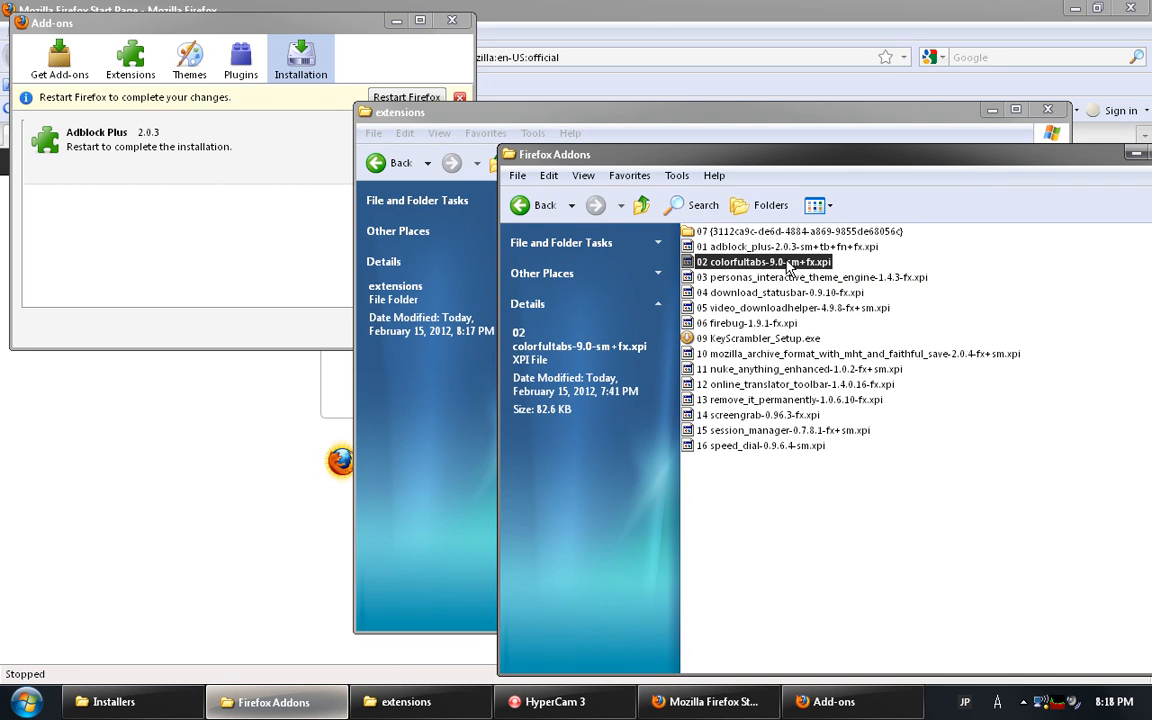
{"action": "left_click", "coordinate": [781, 262]}
{"action": "left_click", "coordinate": [840, 262]}
{"action": "type", "text": "."}
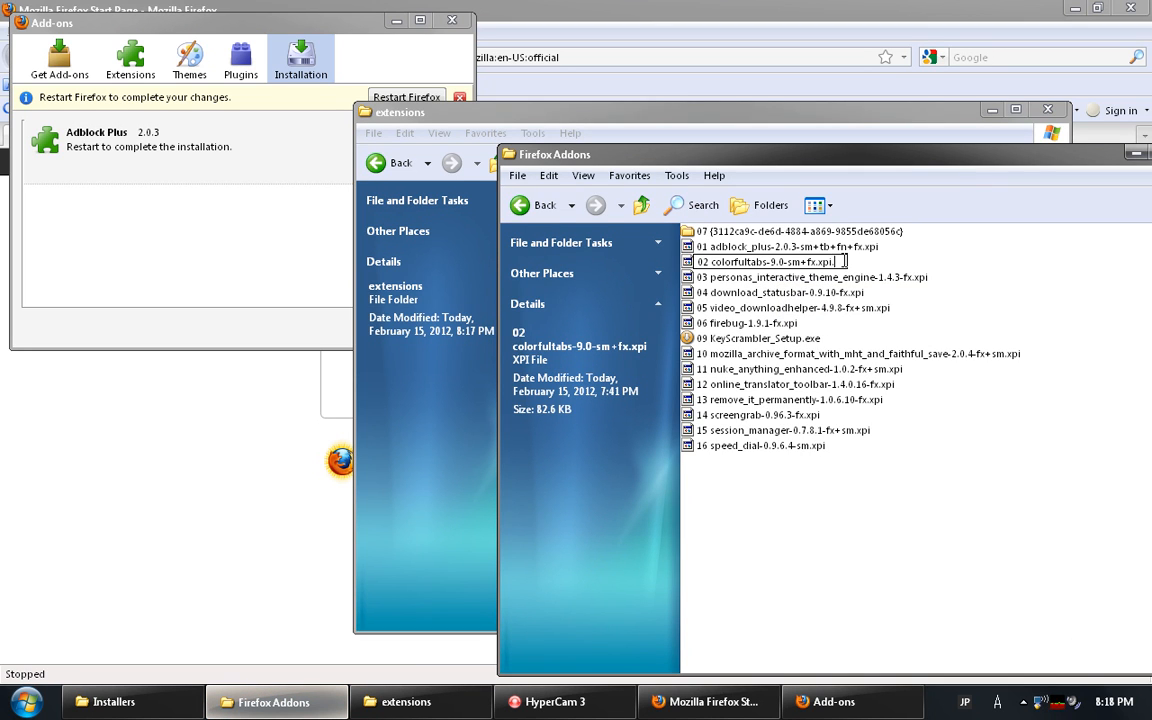
{"action": "type", "text": "zip"}
{"action": "key", "text": "Return"}
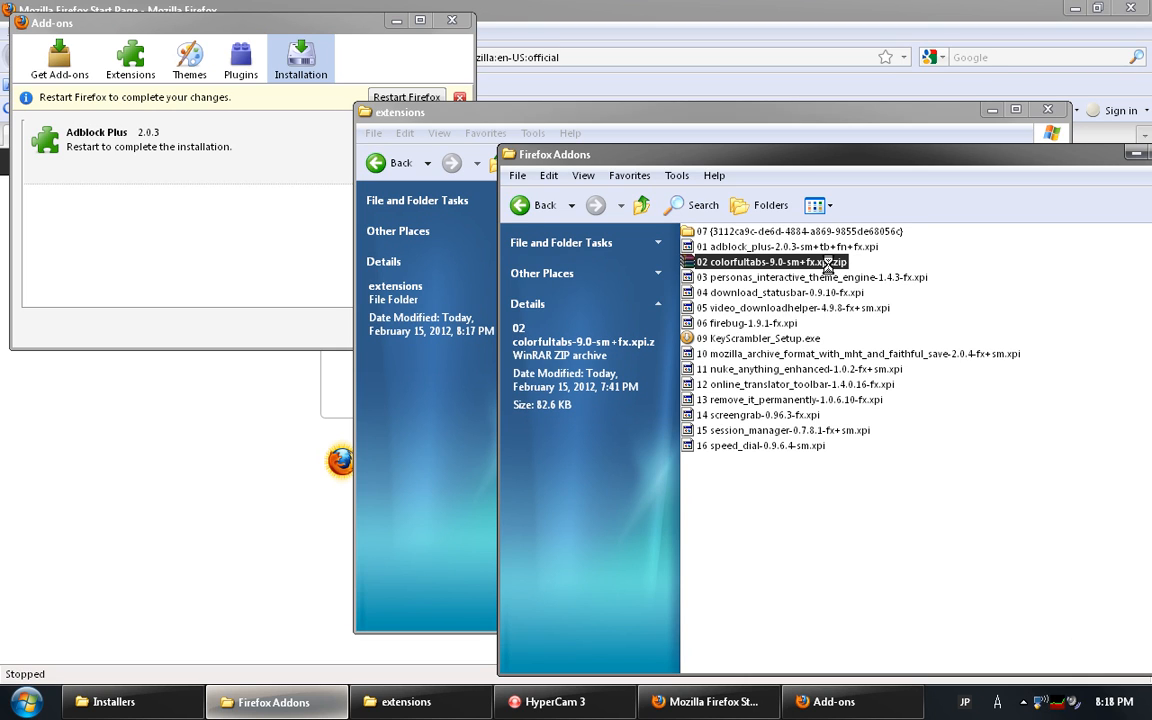
- Extract 02 colorfultabs-9.0-sm+fx.xpi.zip into a folder of the same name and open that folder
{"action": "right_click", "coordinate": [828, 262]}
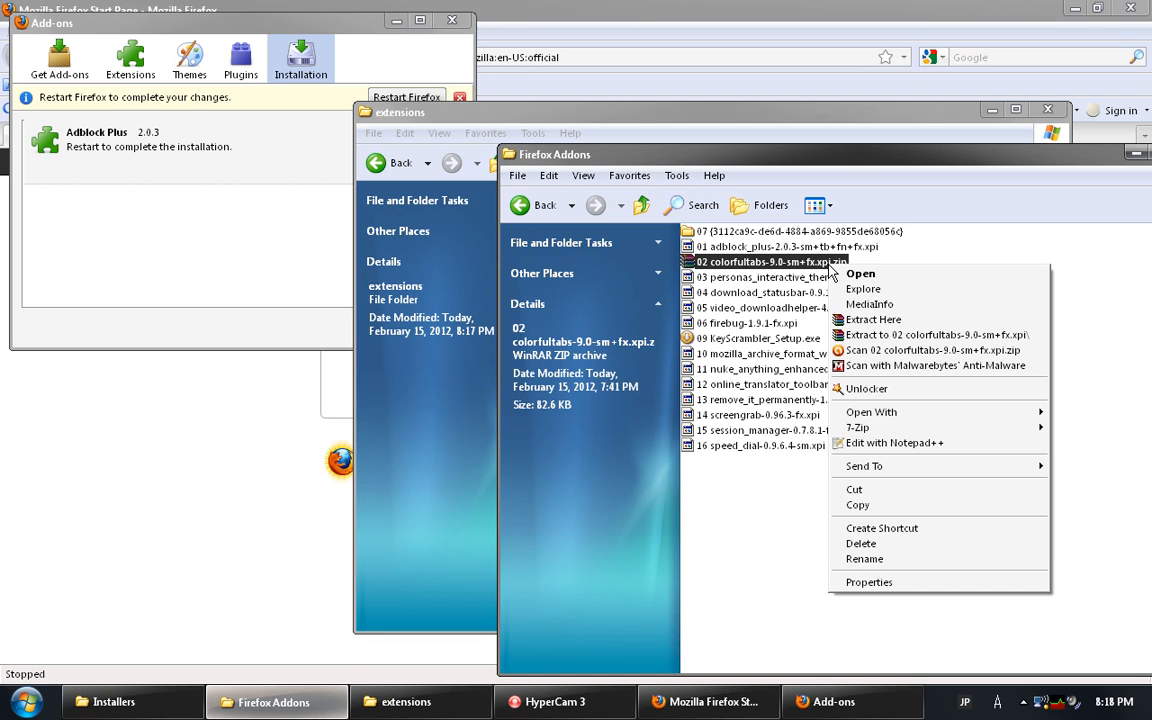
{"action": "left_click", "coordinate": [880, 336]}
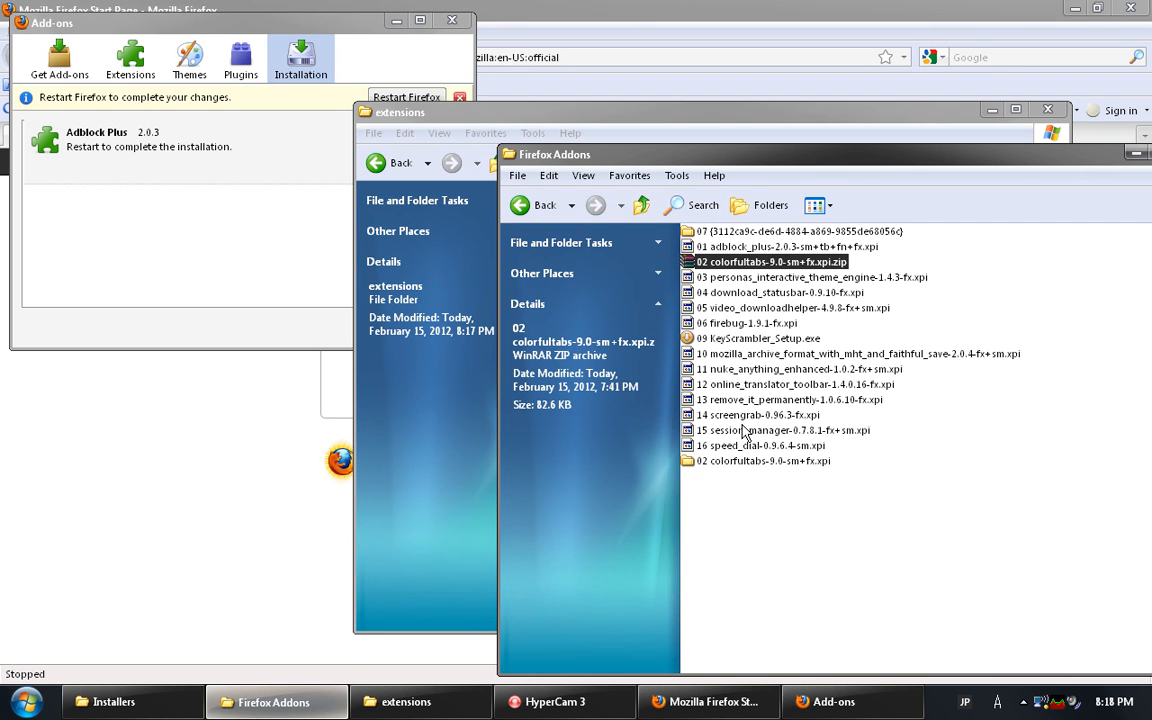
{"action": "left_click", "coordinate": [716, 458]}
{"action": "double_click", "coordinate": [716, 458]}
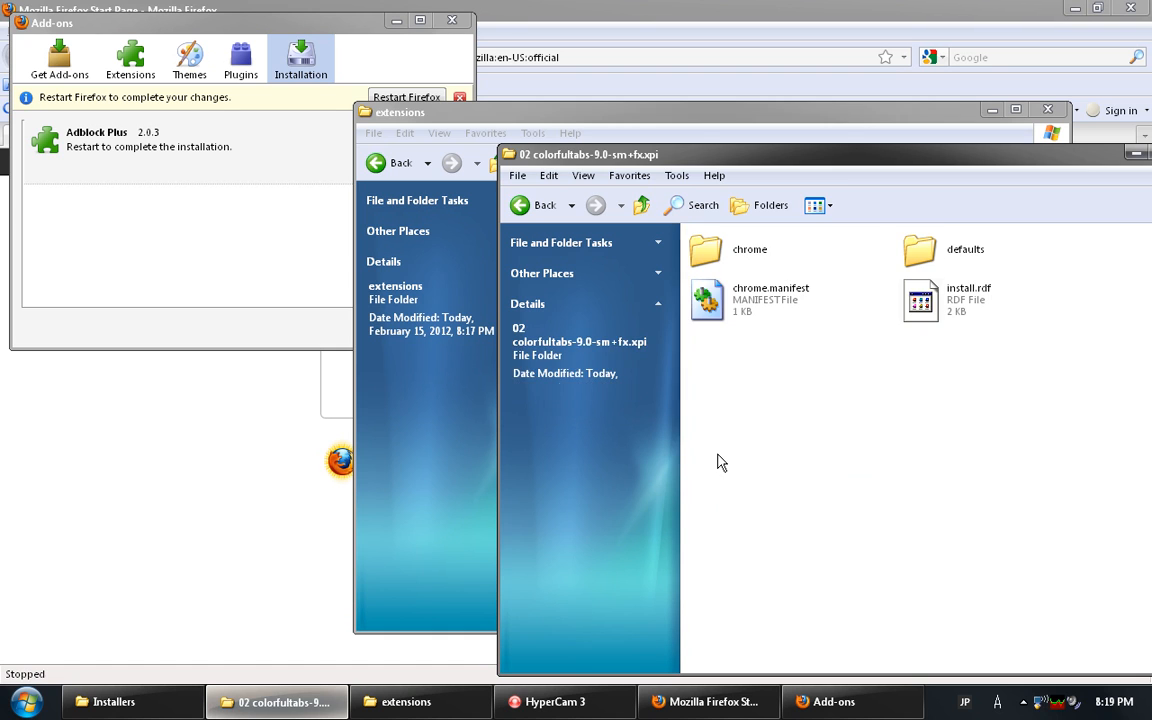
- Edit install.rdf in Notepad++, changing the first digit of the minVersion on line 7 to 1, then save and close it
{"action": "right_click", "coordinate": [960, 307]}
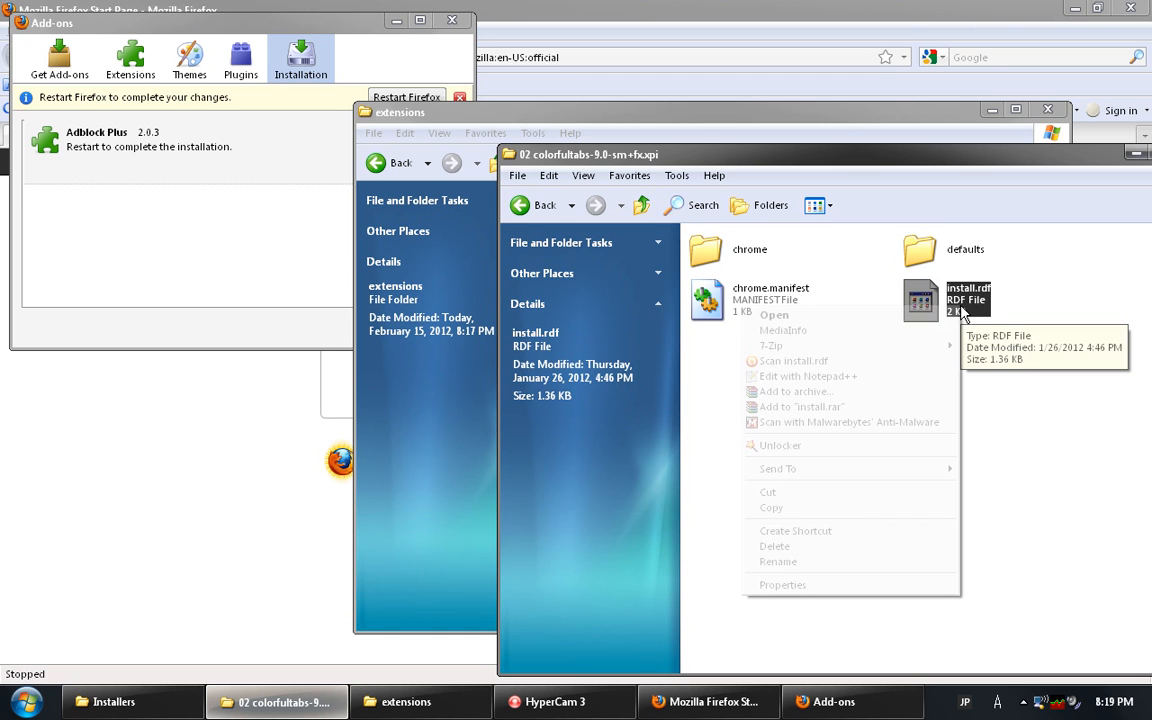
{"action": "left_click", "coordinate": [897, 376]}
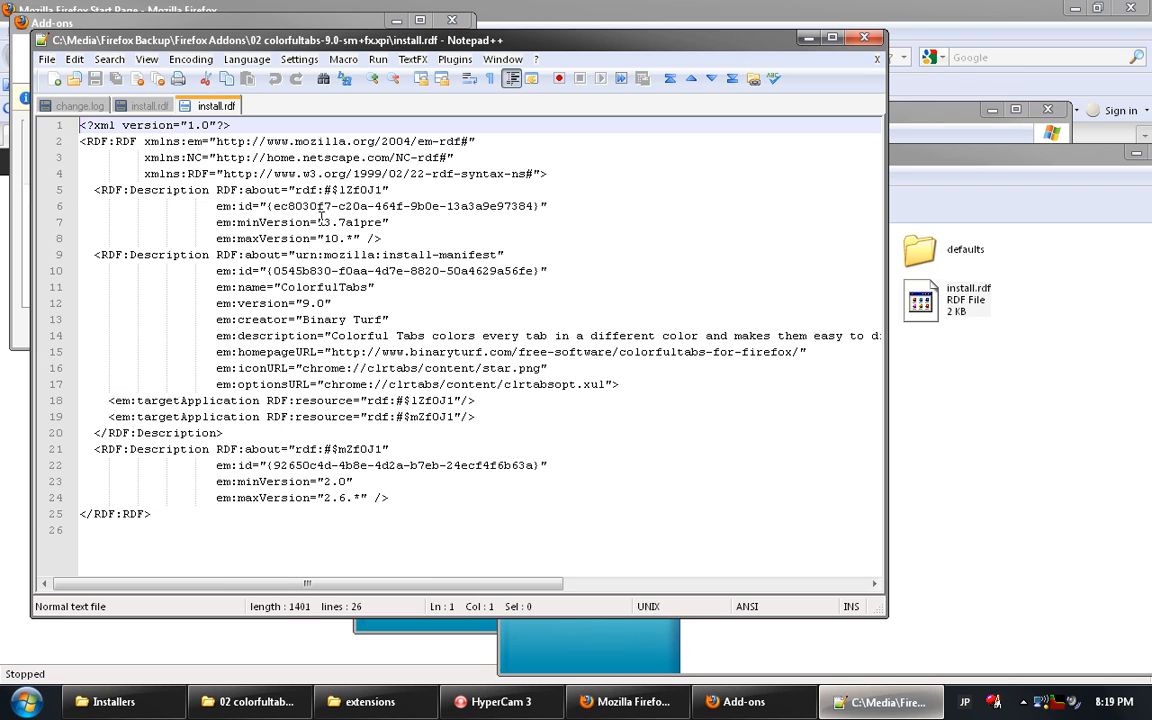
{"action": "left_click", "coordinate": [325, 222]}
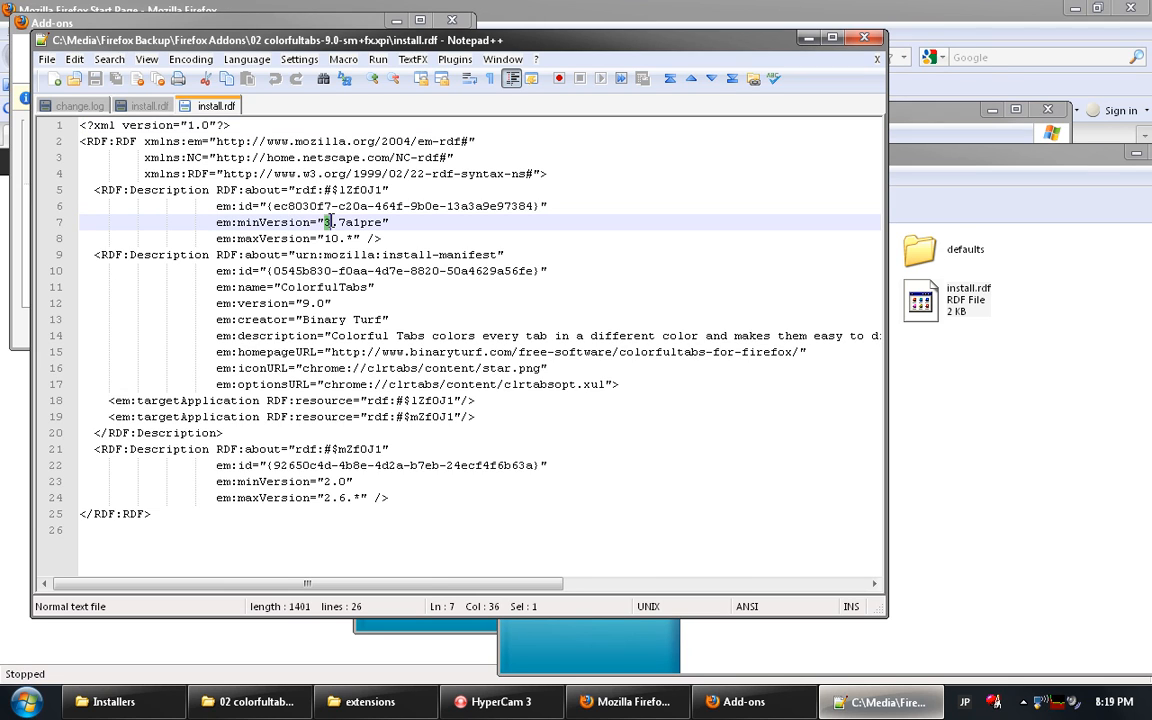
{"action": "type", "text": "1"}
{"action": "key", "text": "ctrl+s"}
{"action": "left_click", "coordinate": [864, 37]}
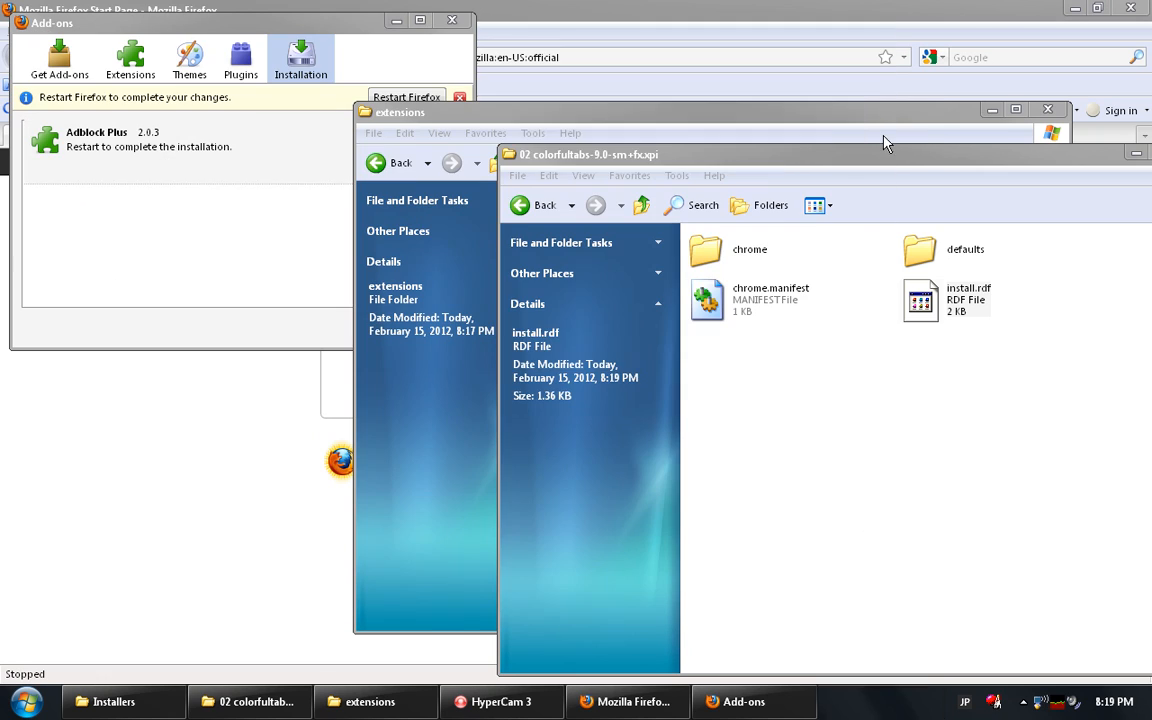
- Archive all four extracted ColorfulTabs items as 02 colorfultabs-9.0-sm+fx.xpi.zip in ZIP format with the Store compression method
{"action": "left_click", "coordinate": [905, 373]}
{"action": "left_click_drag", "start_coordinate": [1012, 358], "coordinate": [718, 243]}
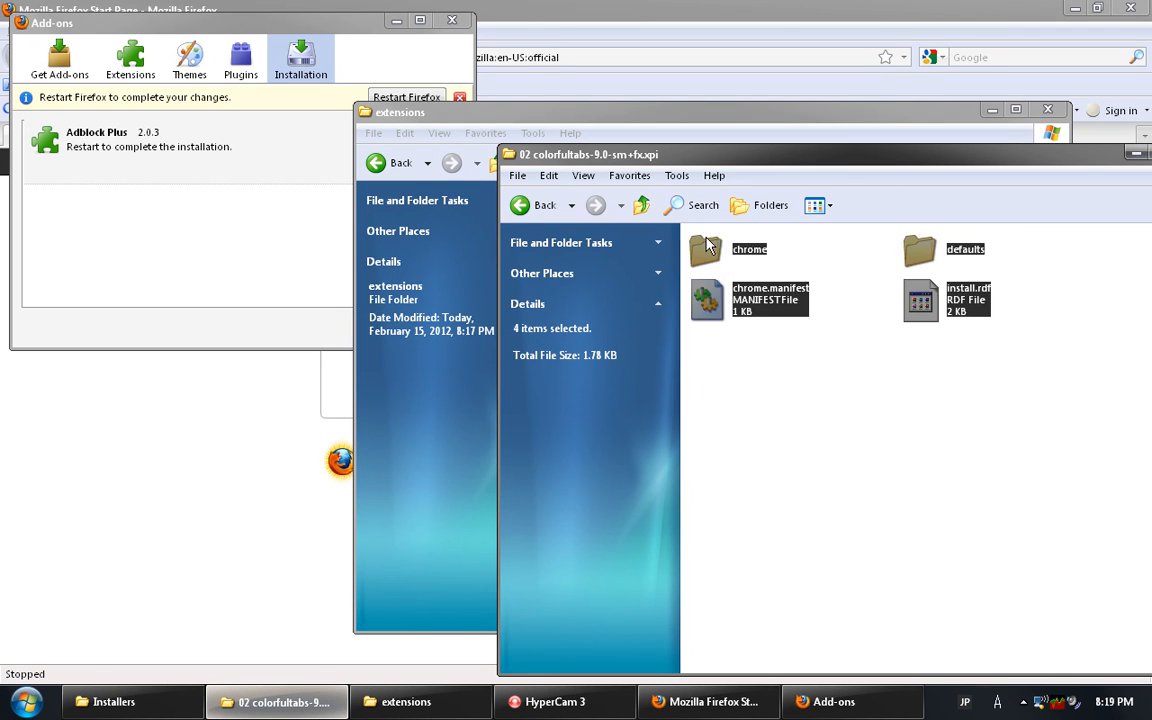
{"action": "right_click", "coordinate": [708, 239]}
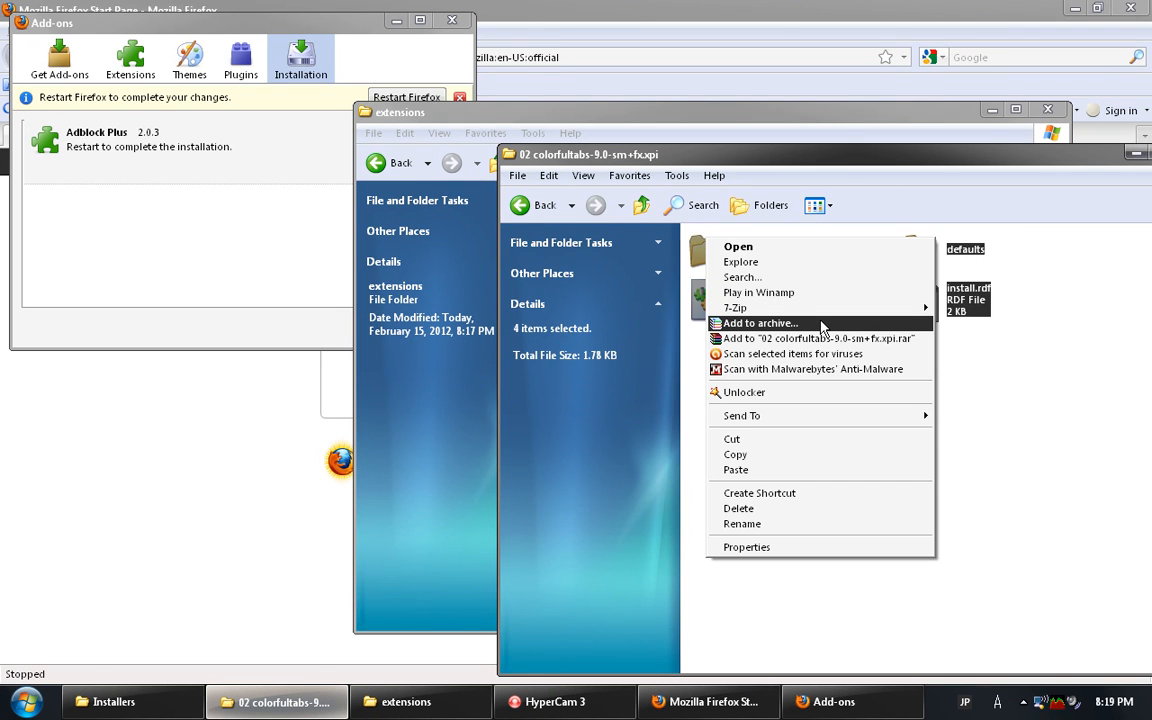
{"action": "left_click", "coordinate": [760, 323]}
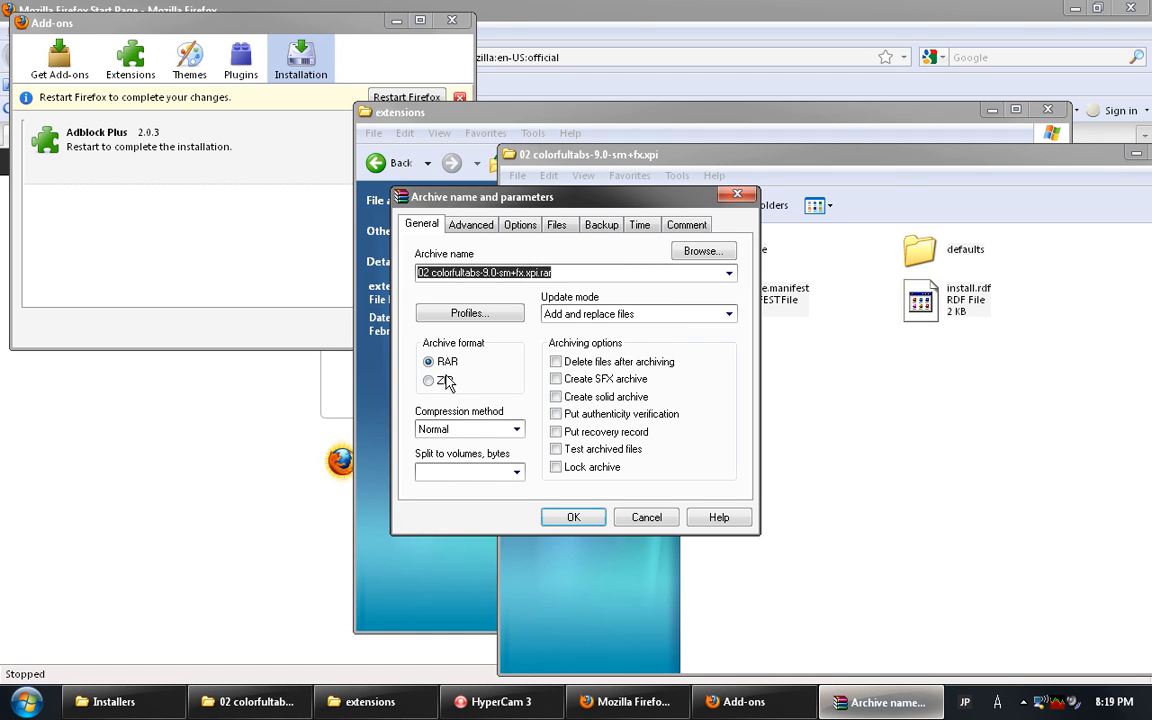
{"action": "left_click", "coordinate": [446, 381]}
{"action": "left_click", "coordinate": [466, 431]}
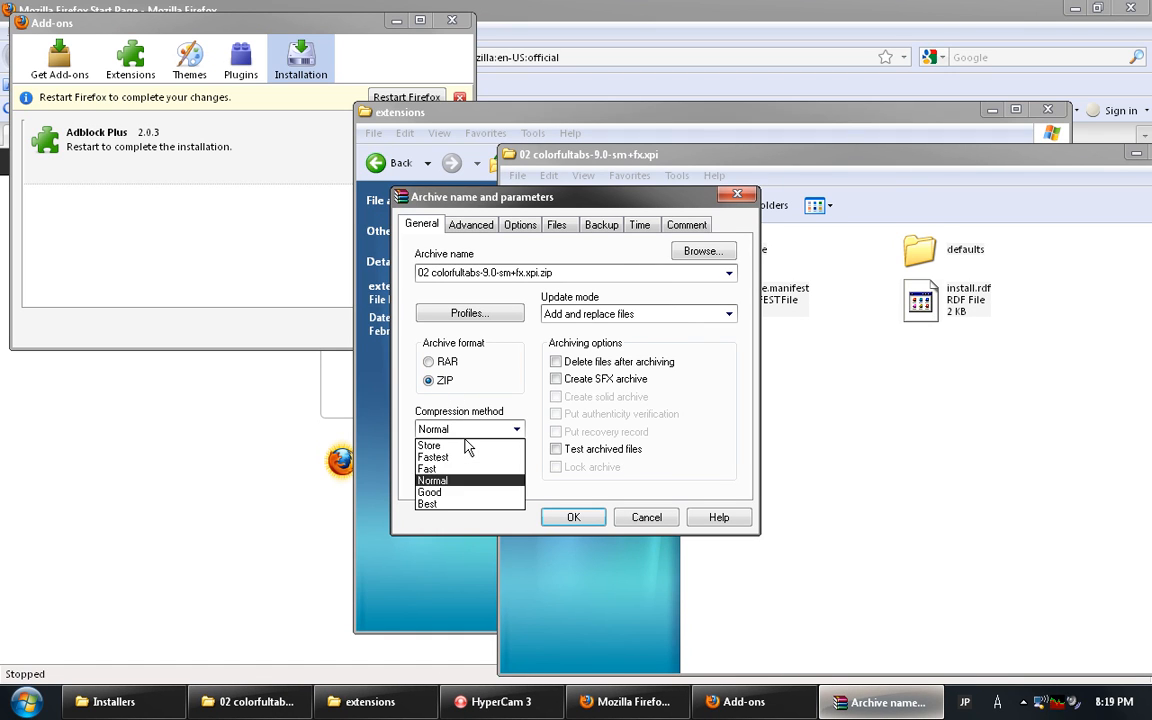
{"action": "left_click", "coordinate": [466, 446]}
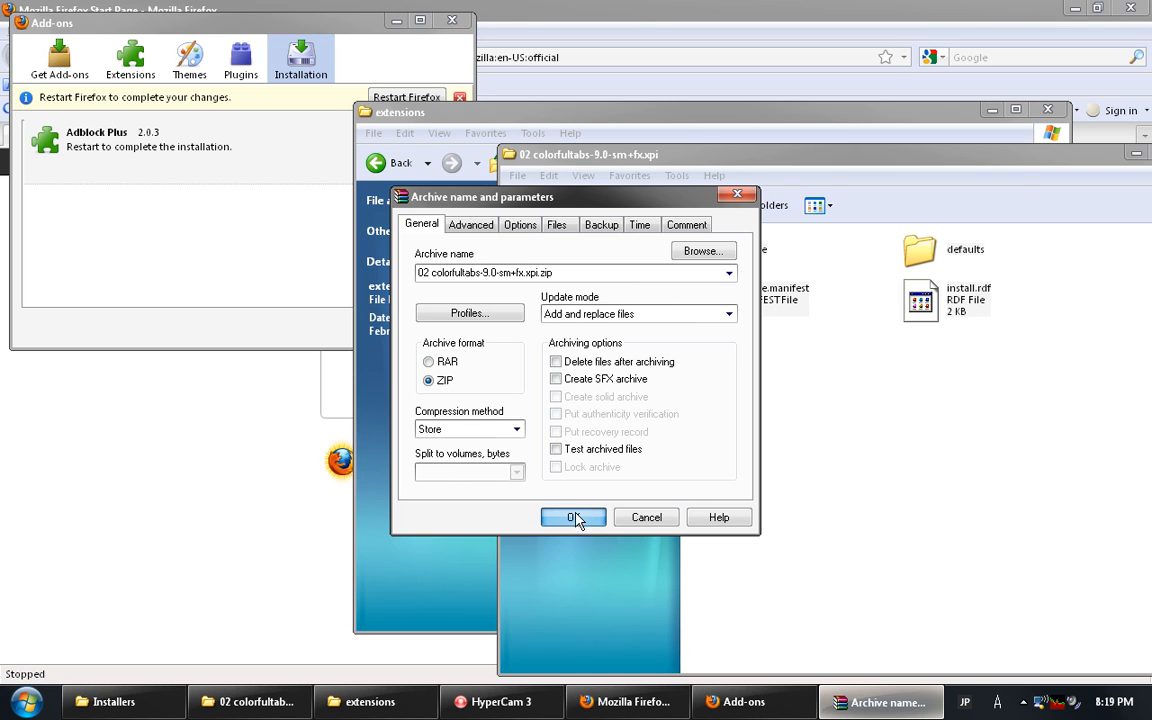
{"action": "key", "text": "Return"}
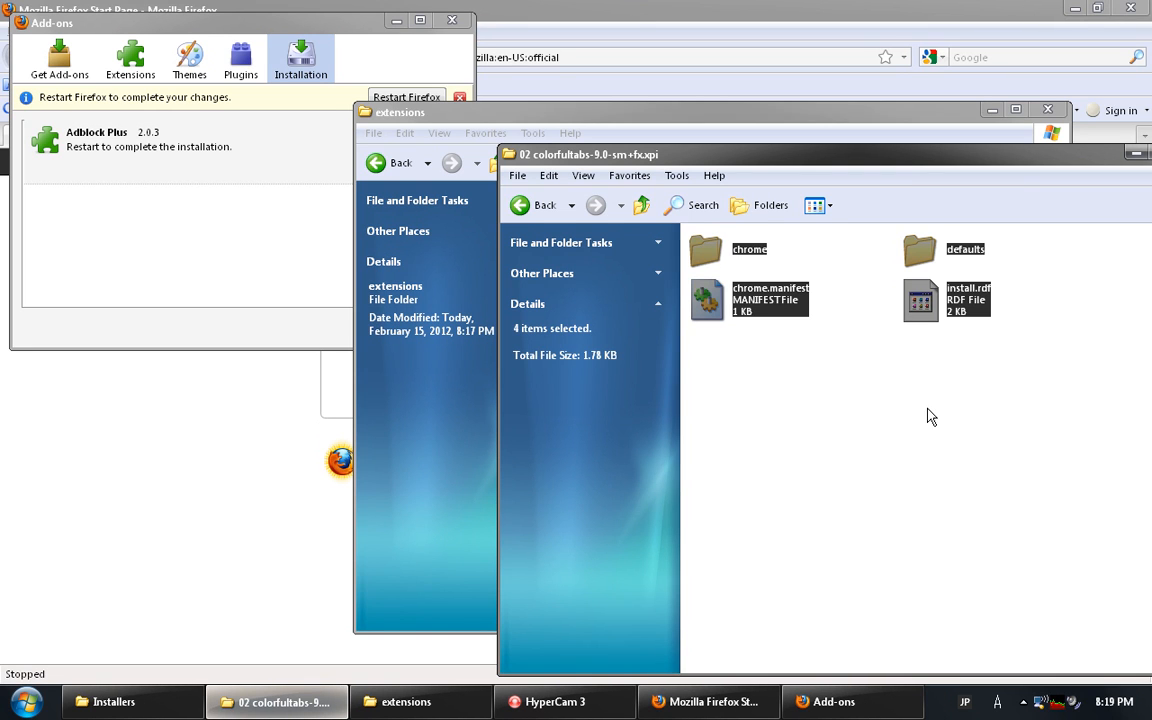
- Rename the new ColorfulTabs archive as 02 colorfultabs-9.0-sm+fx.xpi
{"action": "left_click", "coordinate": [854, 350]}
{"action": "left_click", "coordinate": [877, 352]}
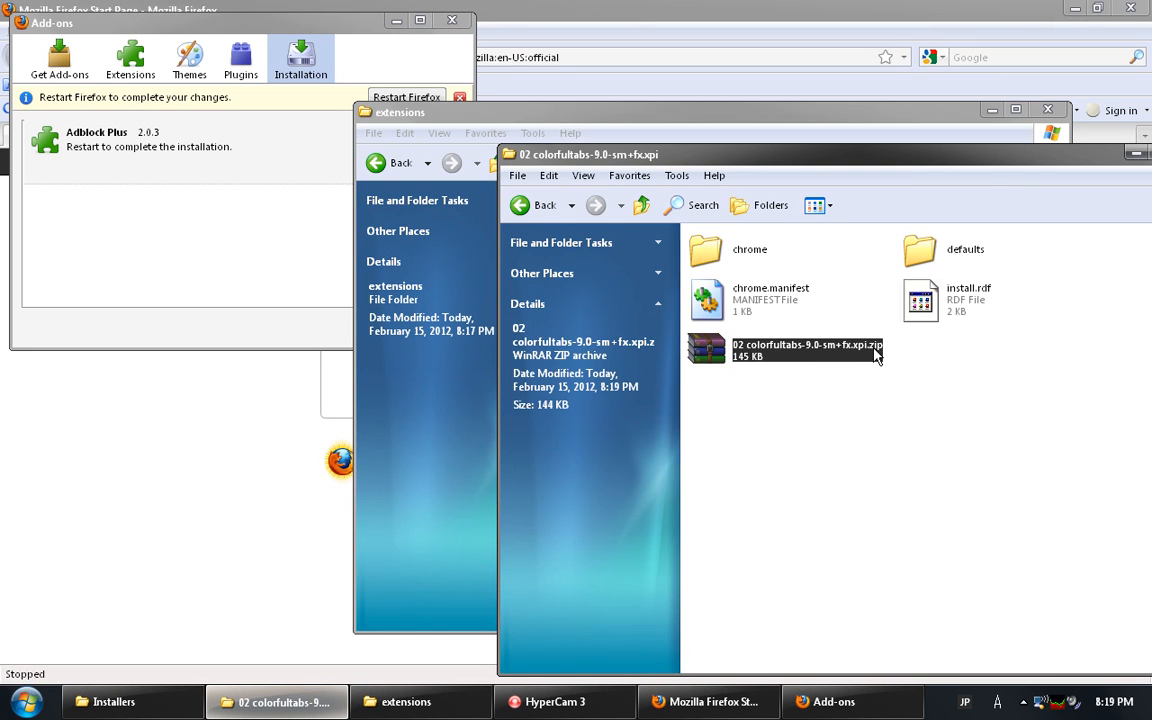
{"action": "double_click", "coordinate": [877, 352]}
{"action": "key", "text": "BackSpace"}
{"action": "key", "text": "BackSpace"}
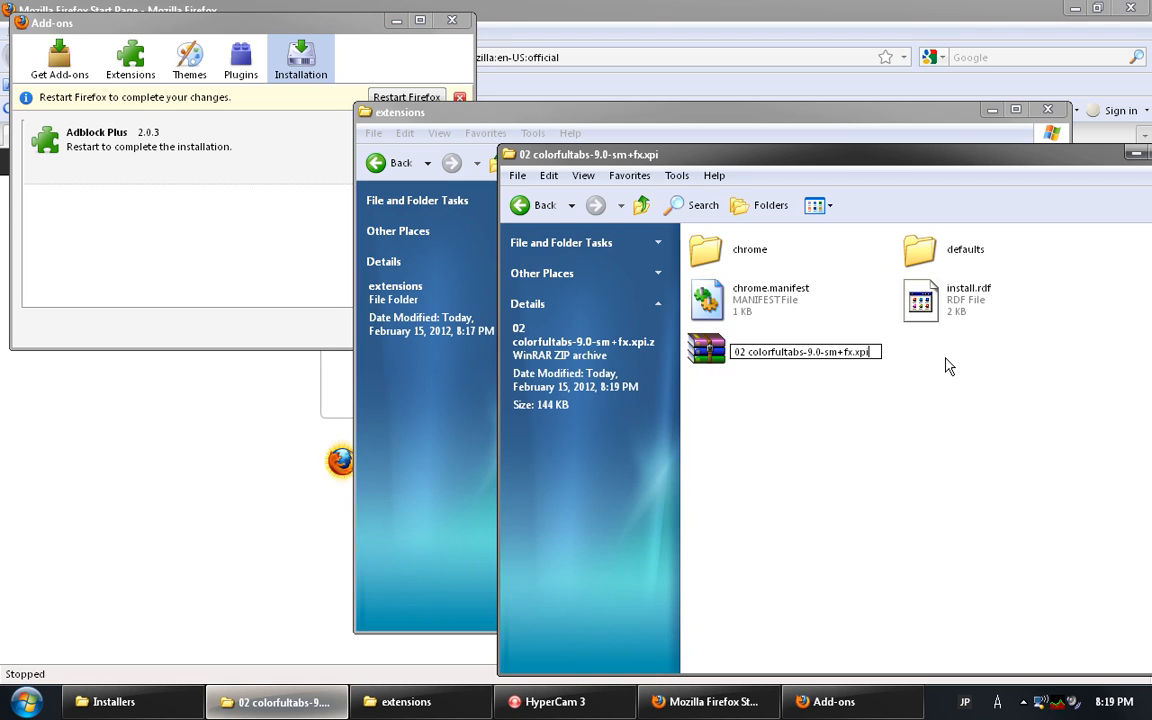
{"action": "key", "text": "Return"}
{"action": "key", "text": "Return"}
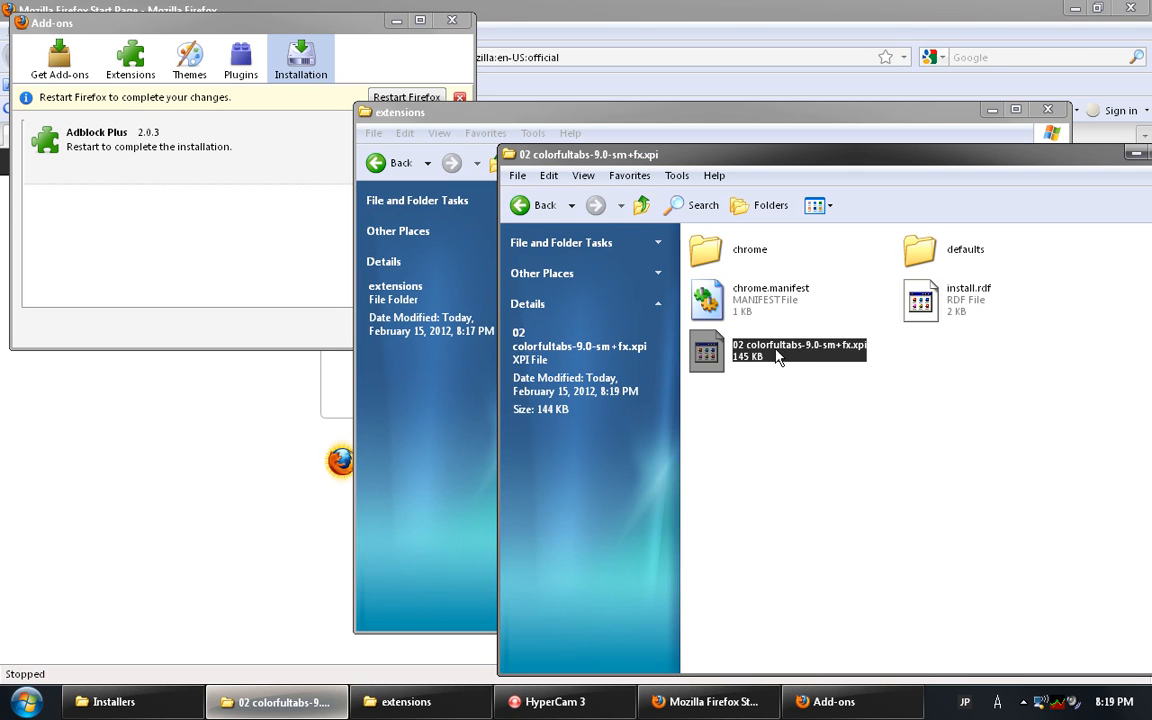
- Close the Add-ons window and install the repacked 02 colorfultabs-9.0-sm+fx.xpi into Firefox
{"action": "left_click", "coordinate": [327, 297]}
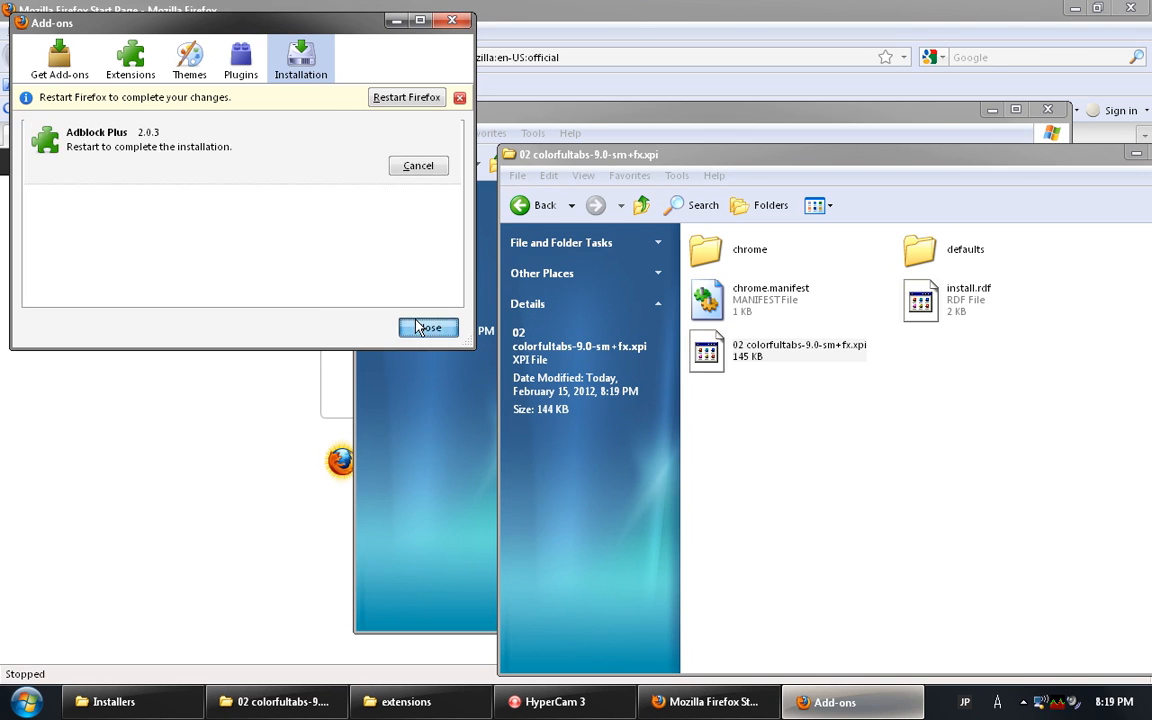
{"action": "left_click", "coordinate": [420, 327]}
{"action": "left_click", "coordinate": [848, 346]}
{"action": "left_click_drag", "start_coordinate": [818, 352], "coordinate": [130, 395]}
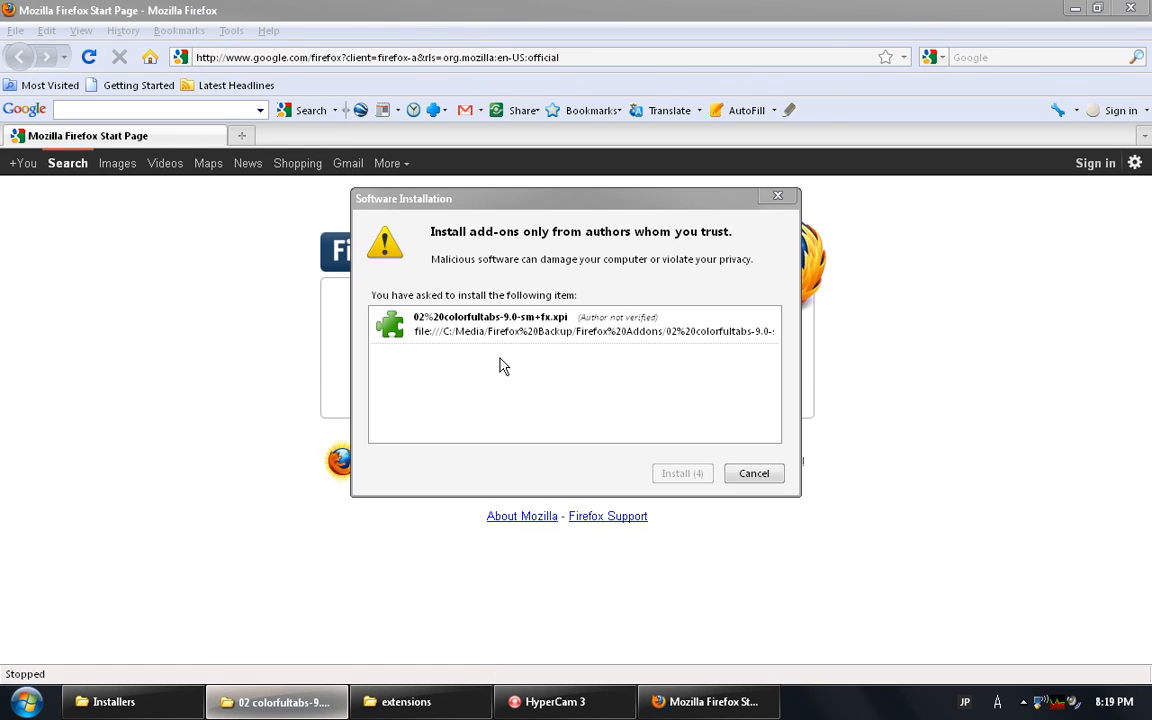
{"action": "left_click", "coordinate": [680, 473]}
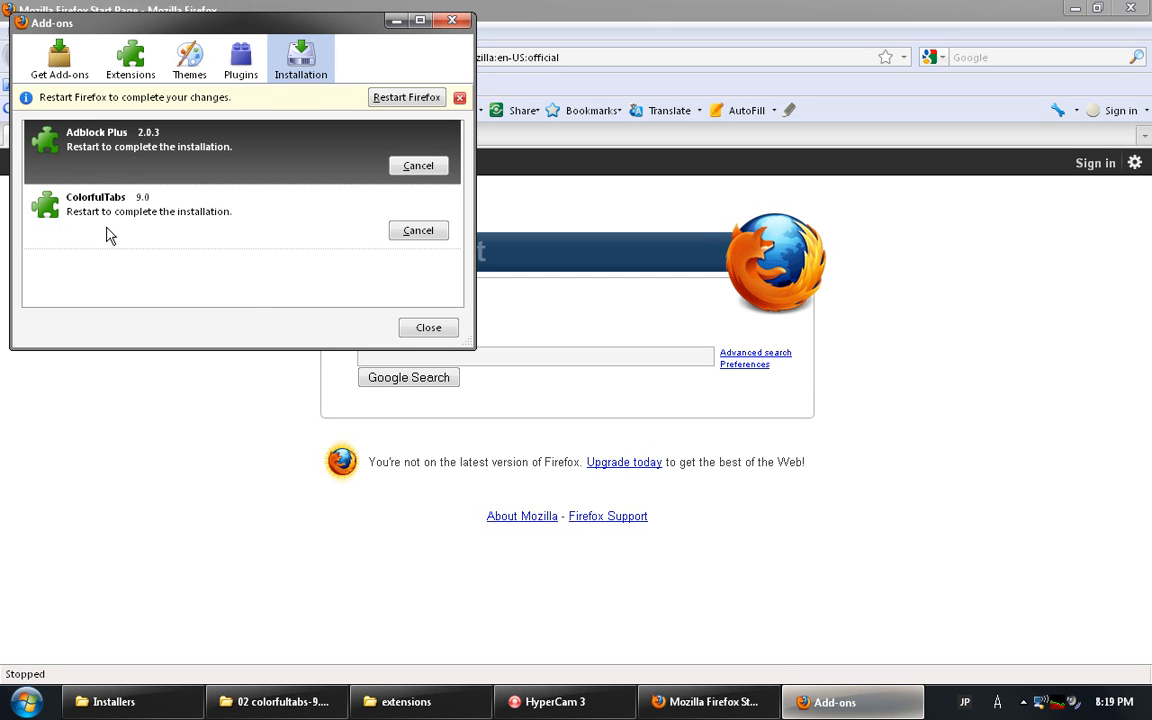
- Install 03 personas_interactive_theme_engine-1.4.3-fx.xpi from the parent Firefox Addons folder into Firefox and close the Add-ons window
{"action": "left_click", "coordinate": [238, 711]}
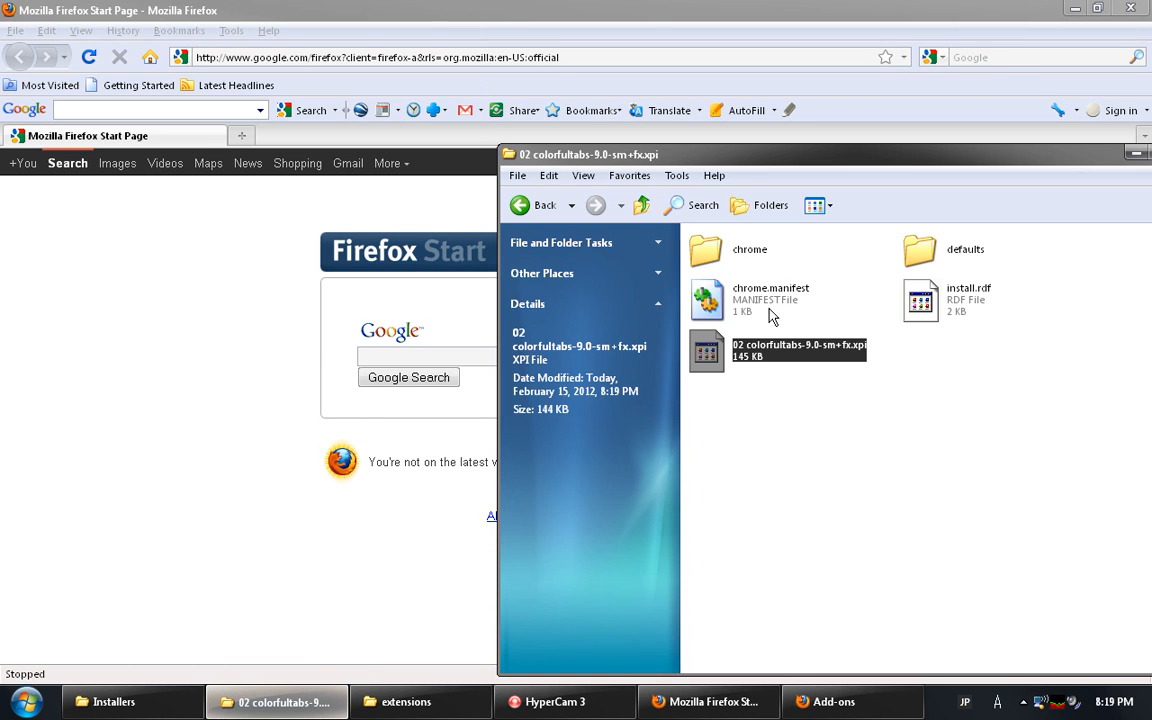
{"action": "left_click", "coordinate": [641, 205]}
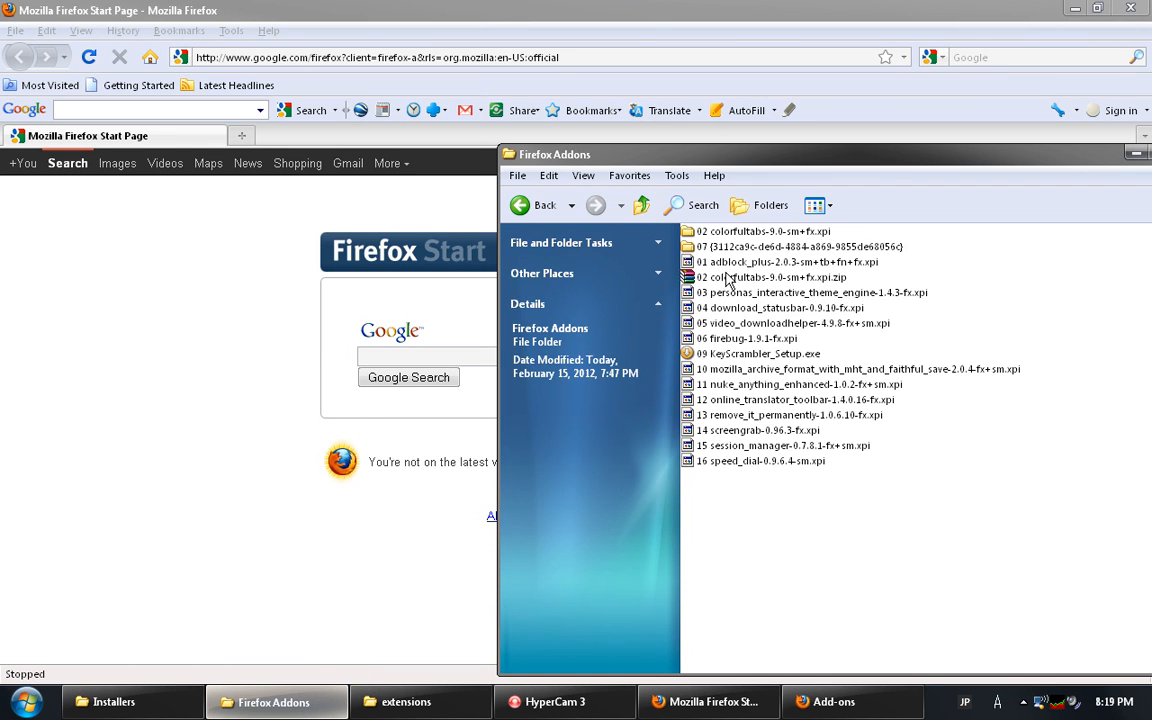
{"action": "left_click_drag", "start_coordinate": [690, 292], "coordinate": [78, 525]}
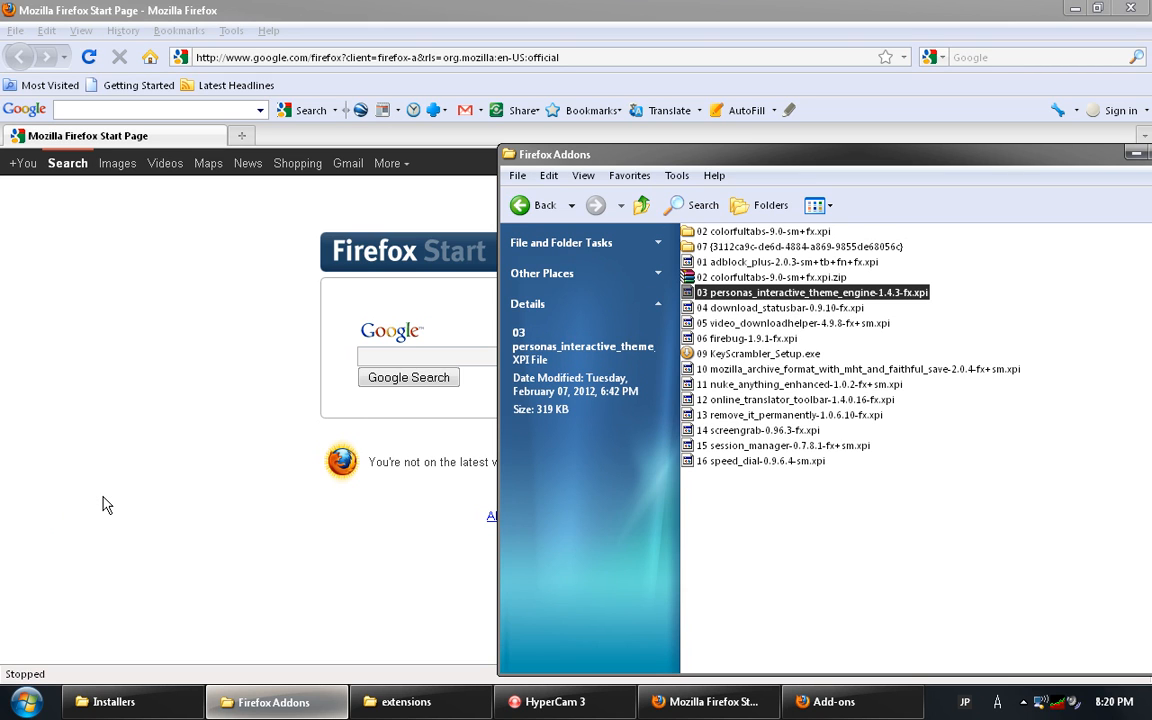
{"action": "left_click", "coordinate": [441, 408]}
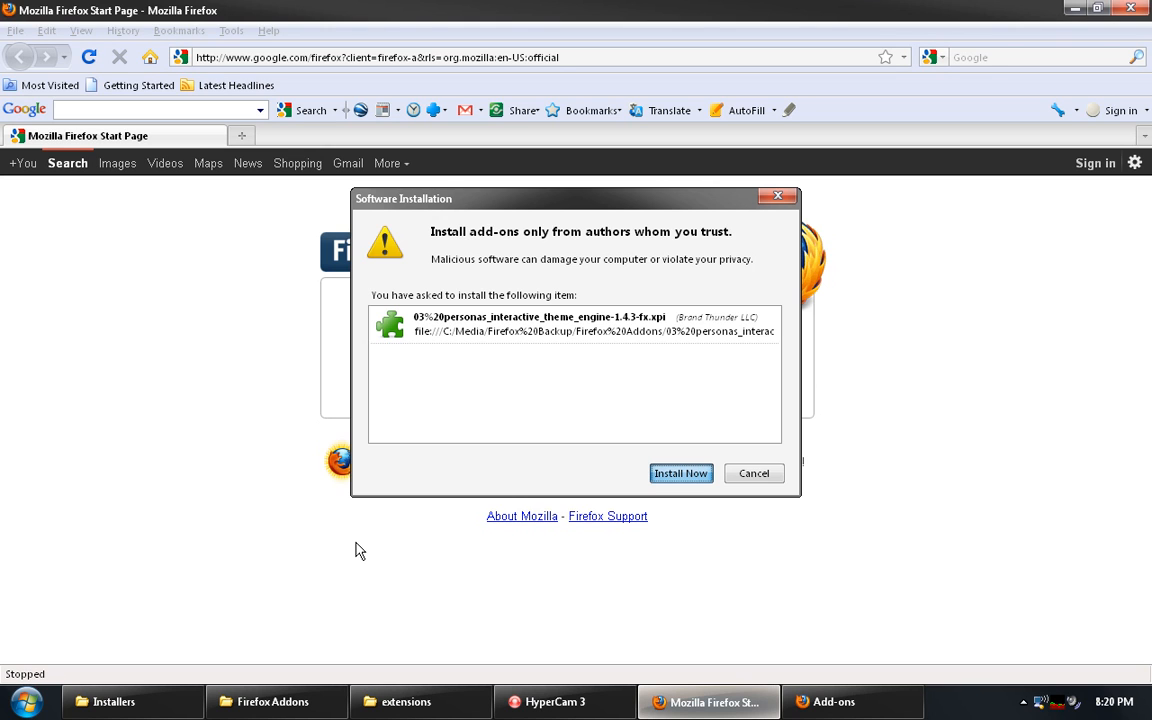
{"action": "key", "text": "Return"}
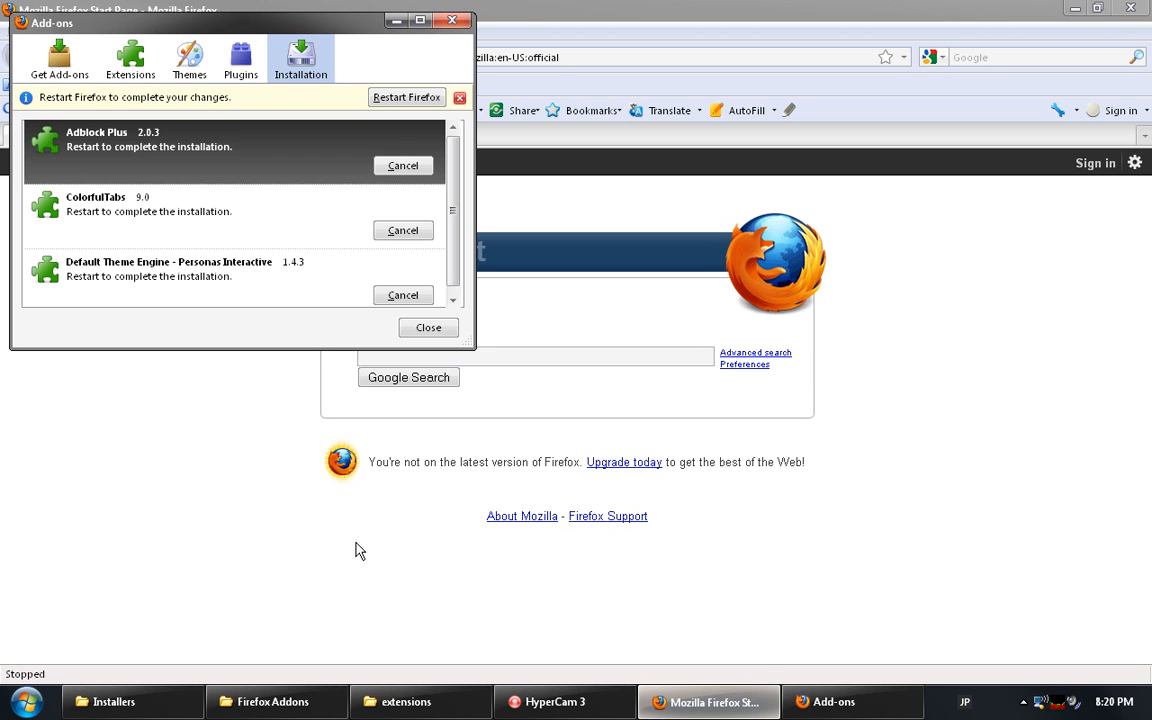
{"action": "left_click", "coordinate": [446, 334]}
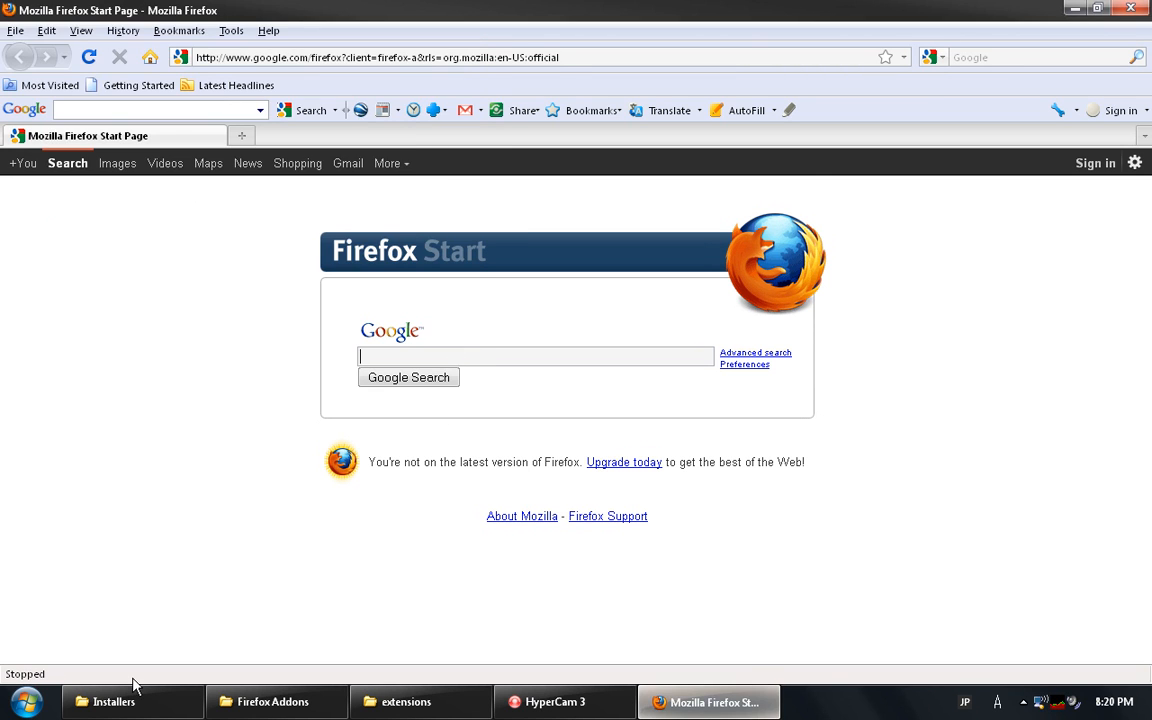
- Install 04 download_statusbar-0.9.10-fx.xpi from the Firefox Addons folder into Firefox and close the Add-ons window
{"action": "left_click", "coordinate": [228, 699]}
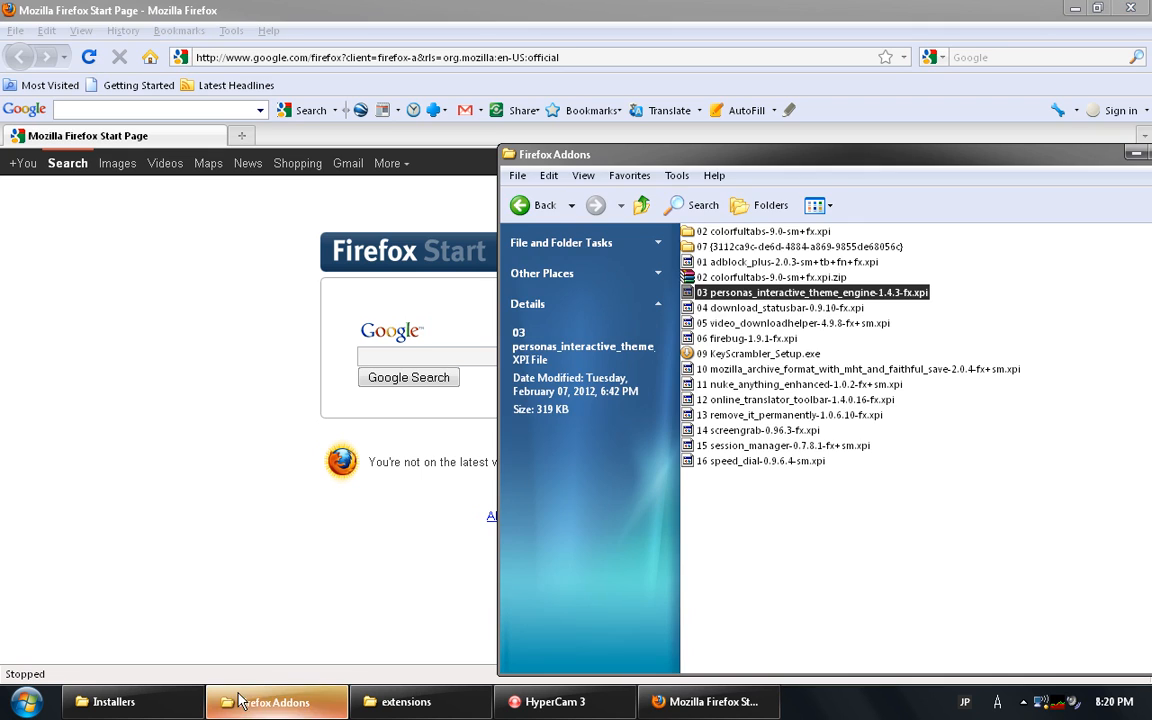
{"action": "left_click", "coordinate": [757, 313]}
{"action": "left_click_drag", "start_coordinate": [757, 313], "coordinate": [200, 420]}
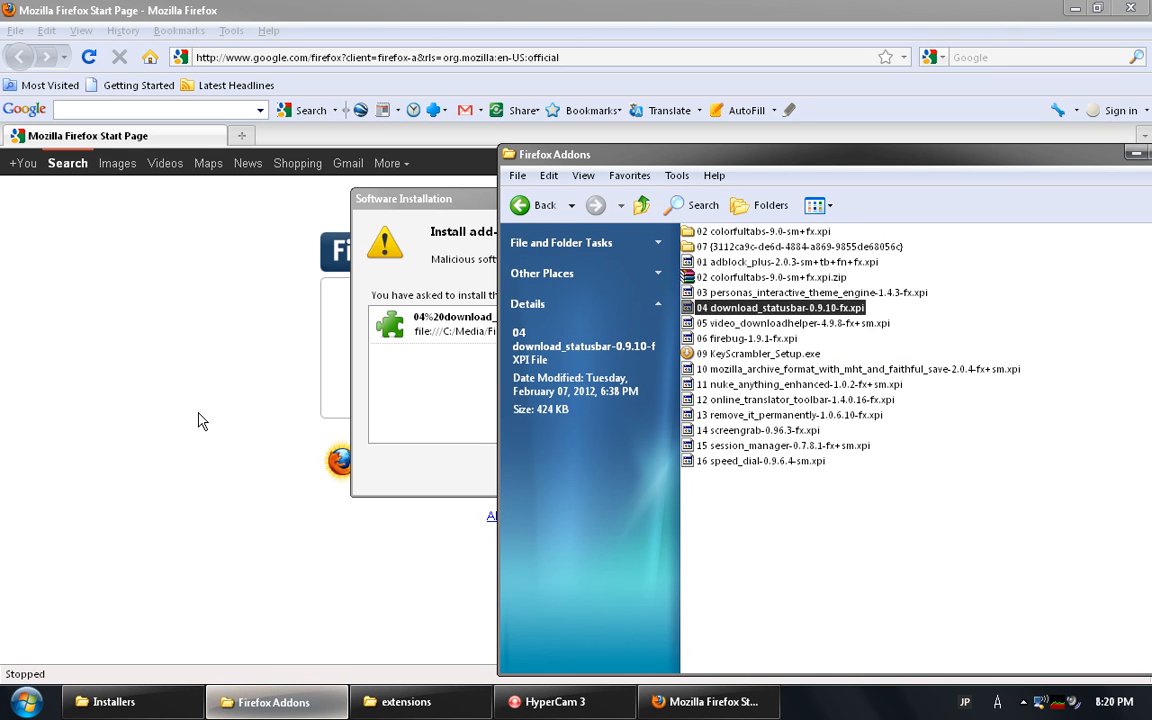
{"action": "left_click", "coordinate": [436, 508]}
{"action": "left_click", "coordinate": [678, 472]}
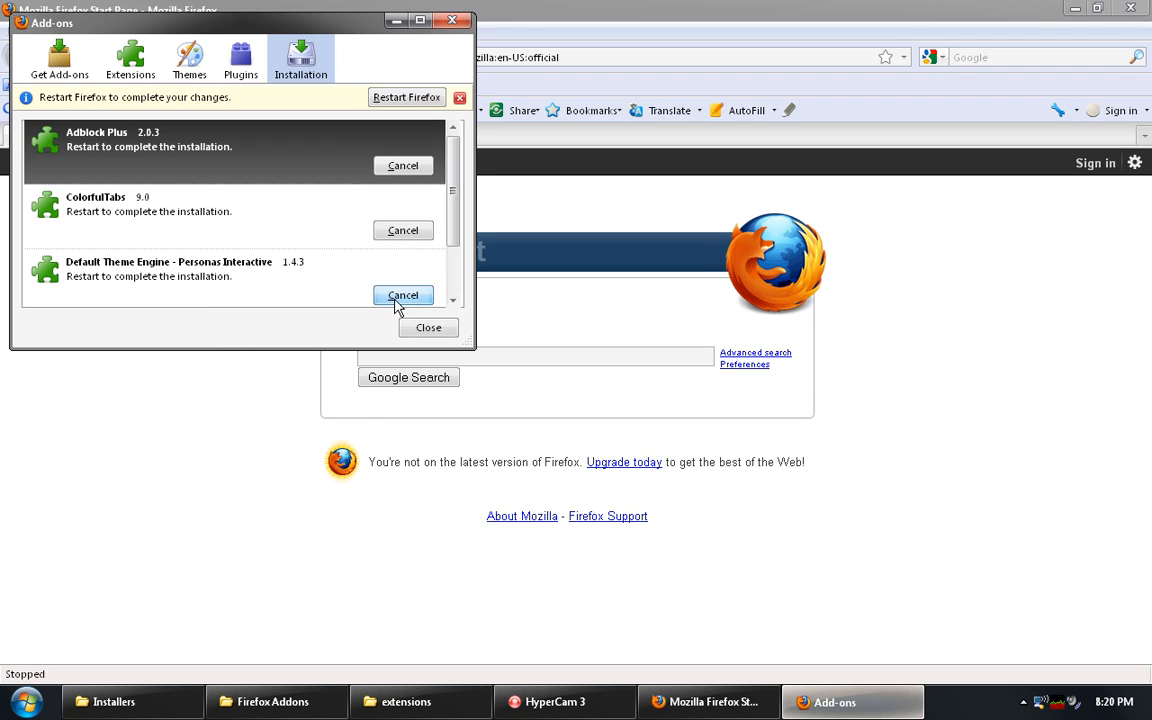
{"action": "left_click", "coordinate": [427, 329]}
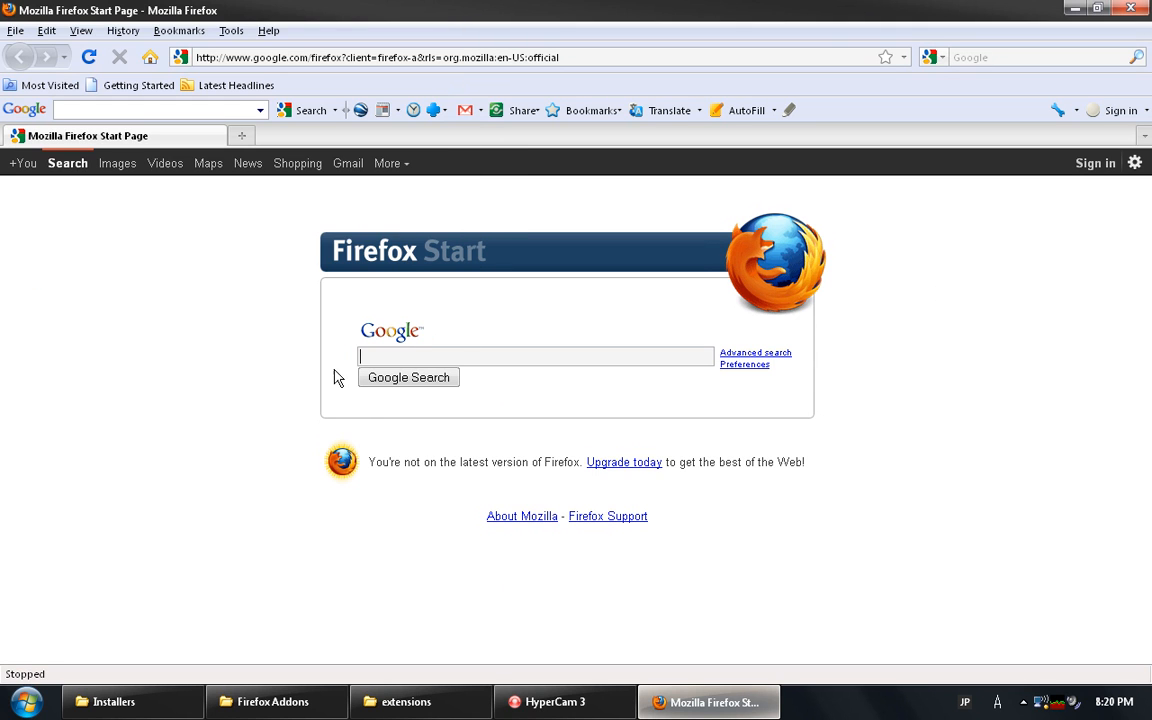
- Install 05 video_downloadhelper-4.9.8-fx+sm.xpi from the Firefox Addons folder into Firefox and close the Add-ons window
{"action": "left_click", "coordinate": [265, 701]}
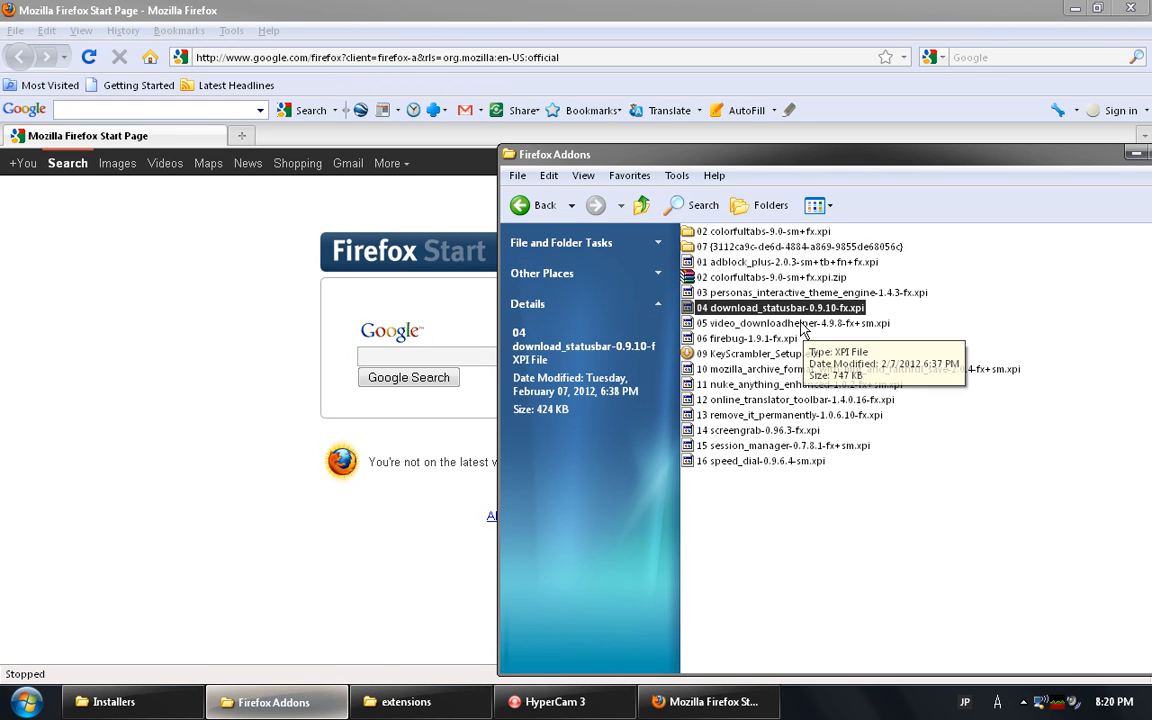
{"action": "left_click_drag", "start_coordinate": [822, 322], "coordinate": [251, 464]}
{"action": "left_click", "coordinate": [447, 383]}
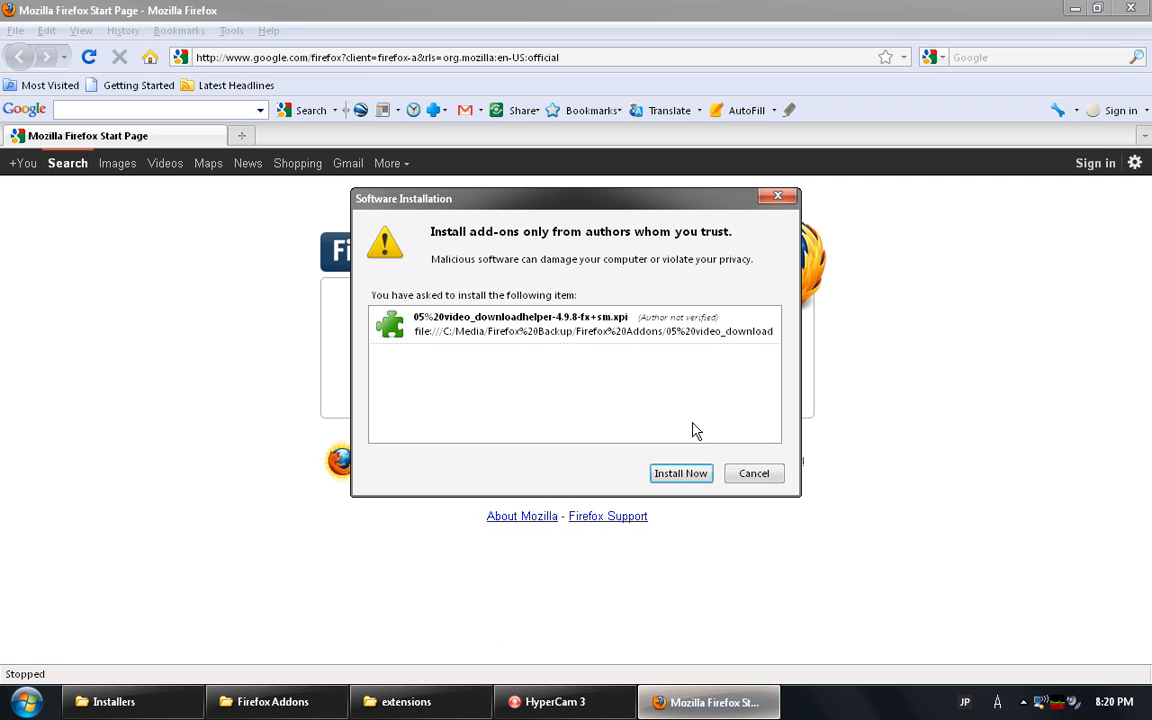
{"action": "left_click", "coordinate": [674, 471]}
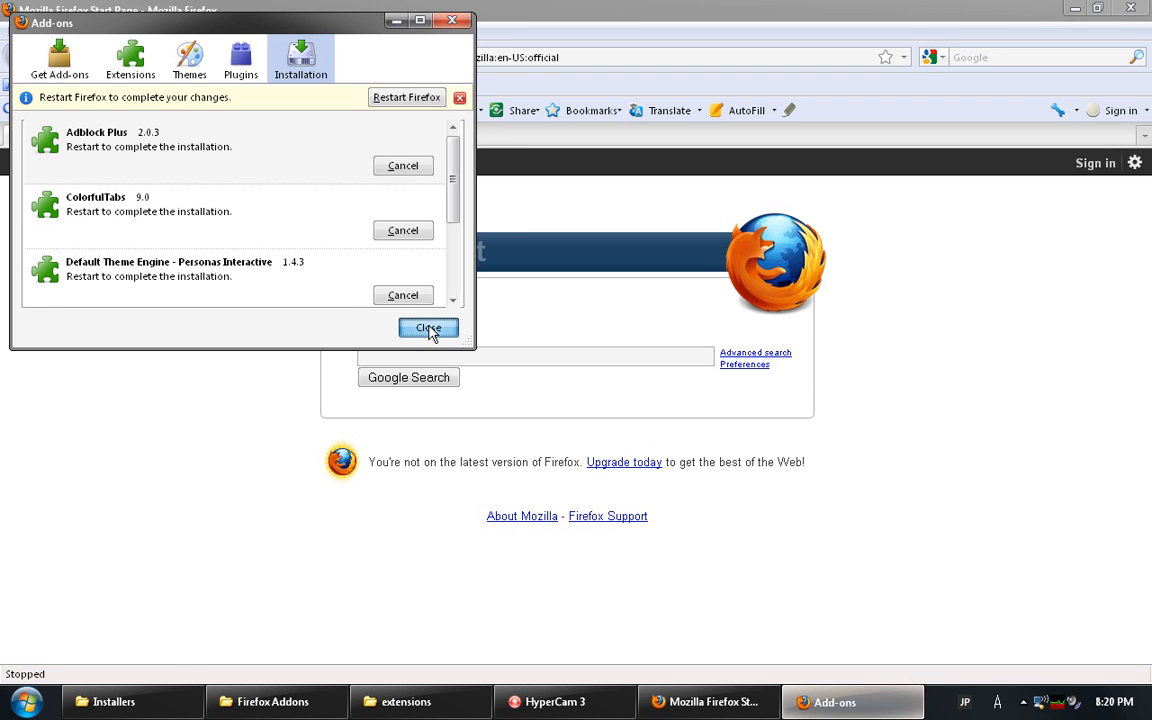
{"action": "left_click", "coordinate": [430, 329]}
- Try to install 06 firebug-1.9.1-fx.xpi from the Firefox Addons folder into Firefox and close the Add-ons window
{"action": "left_click", "coordinate": [258, 701]}
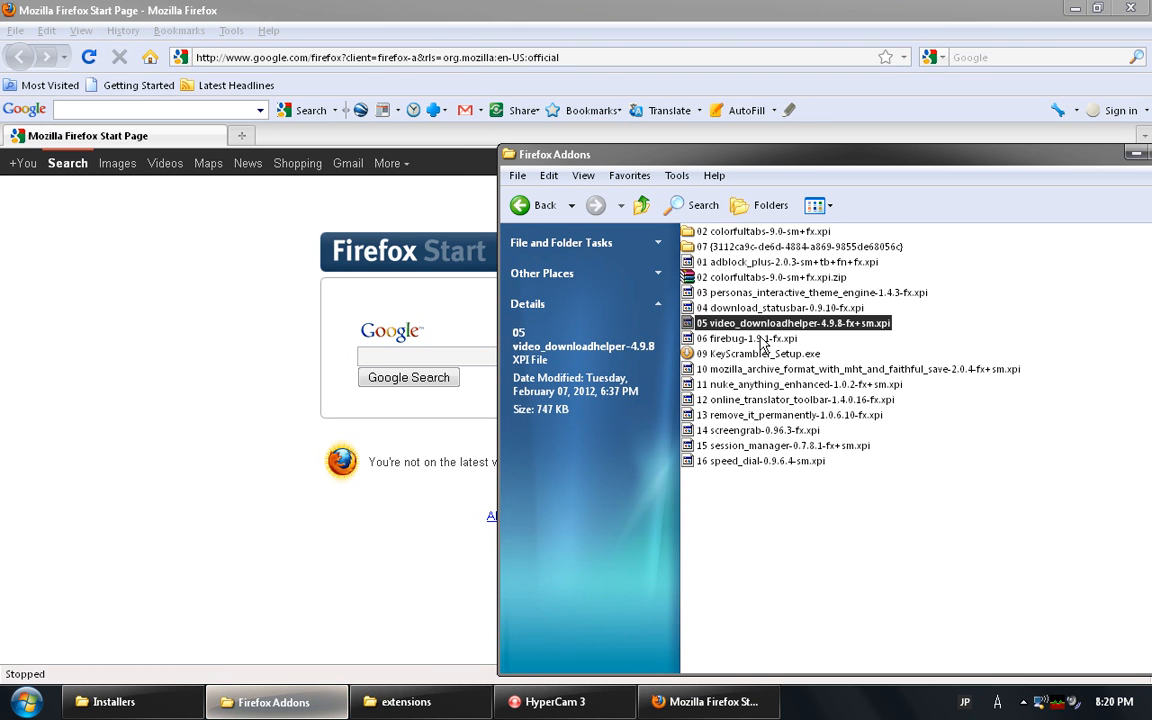
{"action": "left_click_drag", "start_coordinate": [763, 341], "coordinate": [236, 449]}
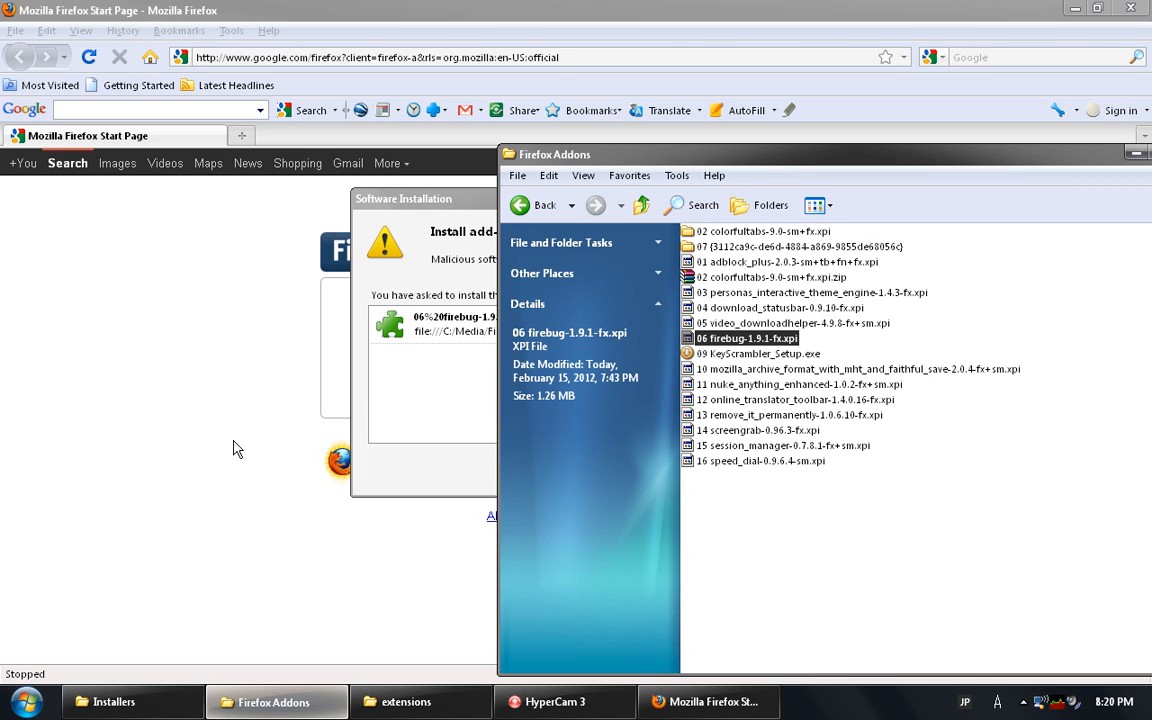
{"action": "left_click", "coordinate": [415, 400]}
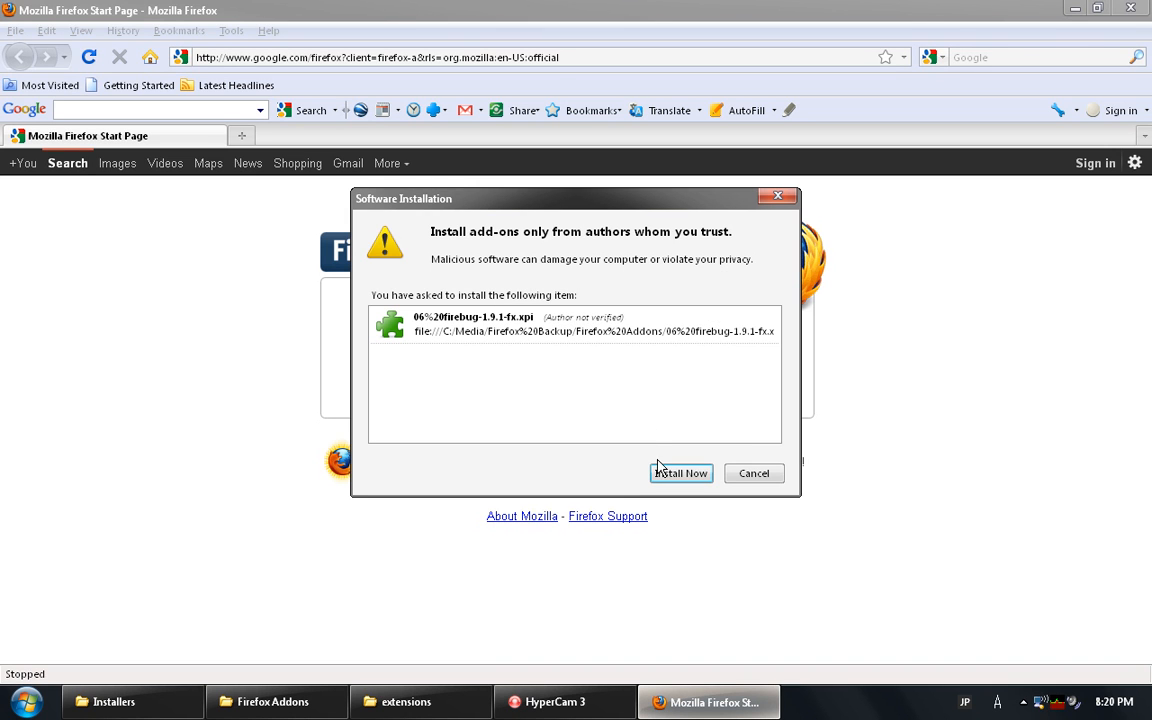
{"action": "left_click", "coordinate": [660, 469]}
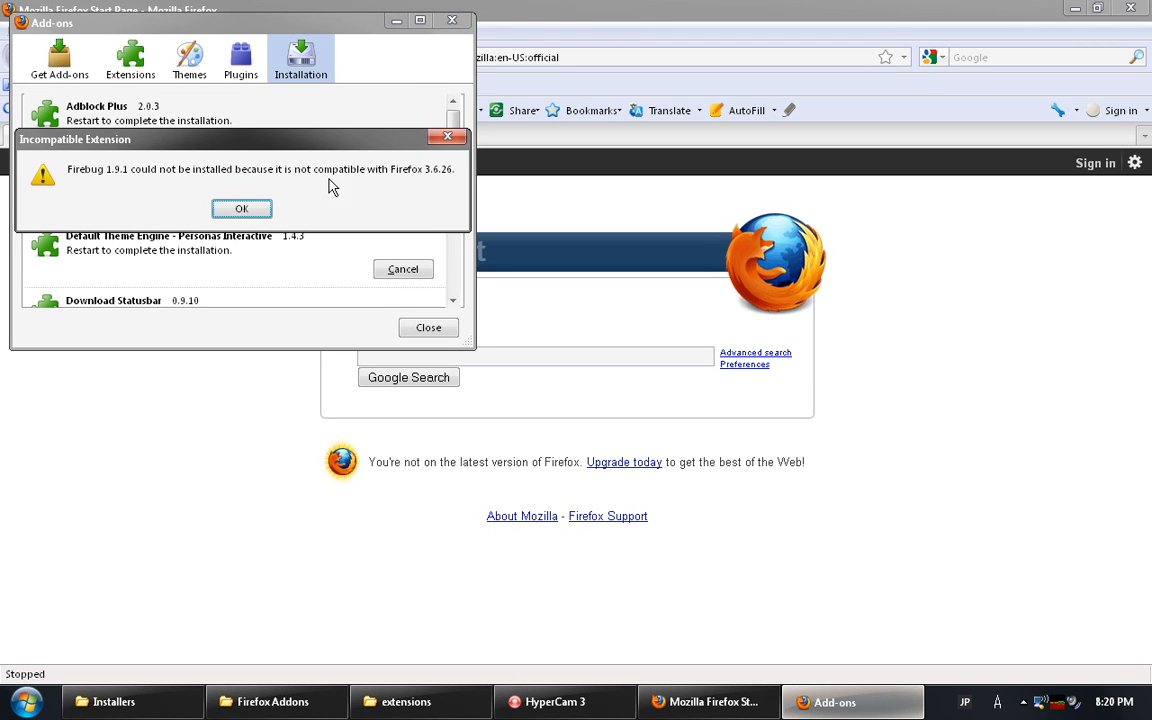
{"action": "left_click", "coordinate": [236, 208]}
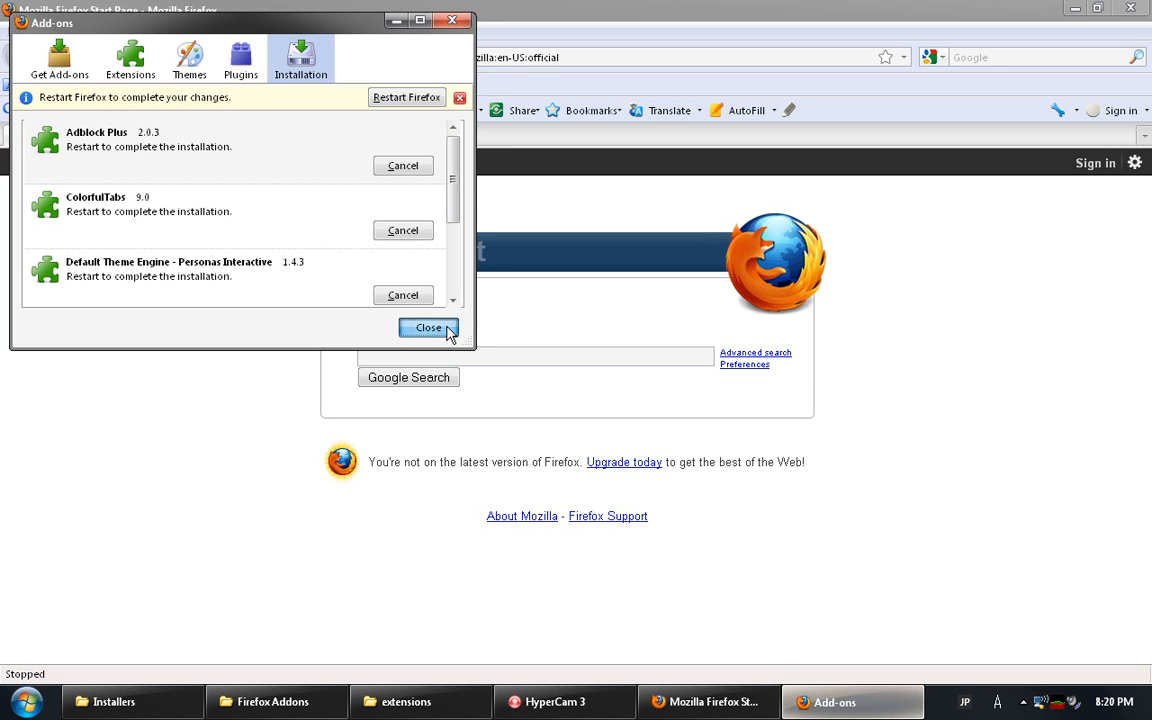
{"action": "left_click", "coordinate": [428, 328]}
- Install 10 mozilla_archive_format_with_mht_and_faithful_save-2.0.4-fx+sm.xpi from the Firefox Addons folder into Firefox and close the Add-ons window
{"action": "left_click", "coordinate": [273, 701]}
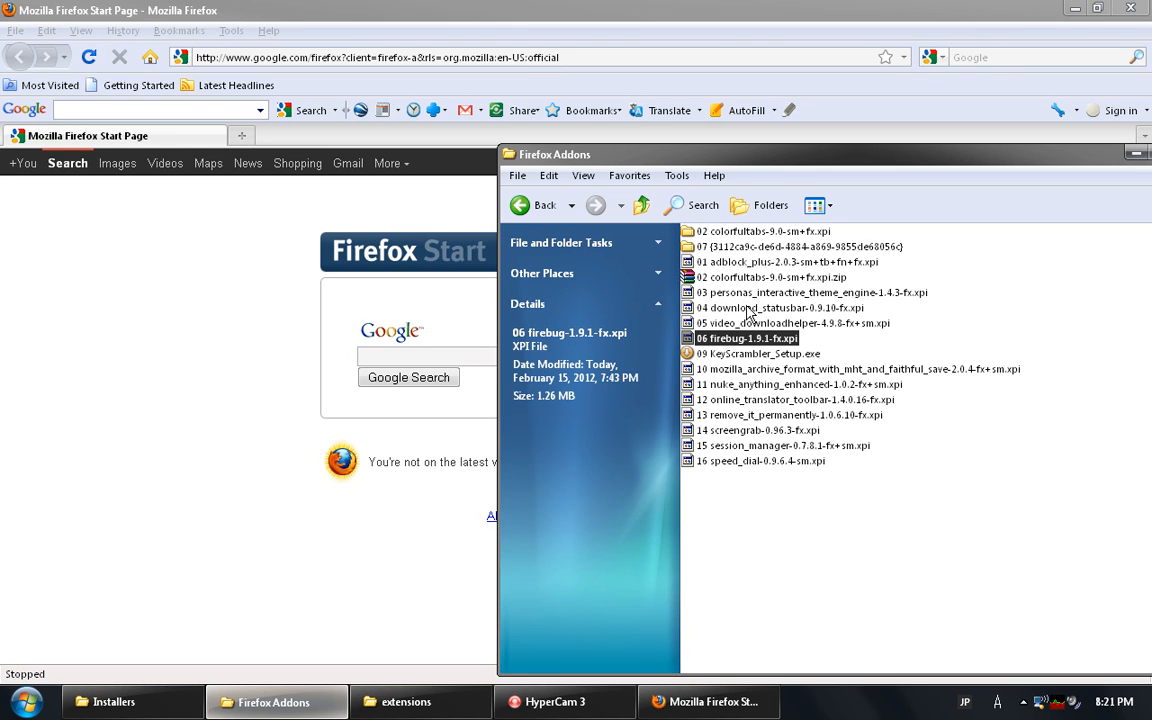
{"action": "left_click_drag", "start_coordinate": [700, 370], "coordinate": [158, 430]}
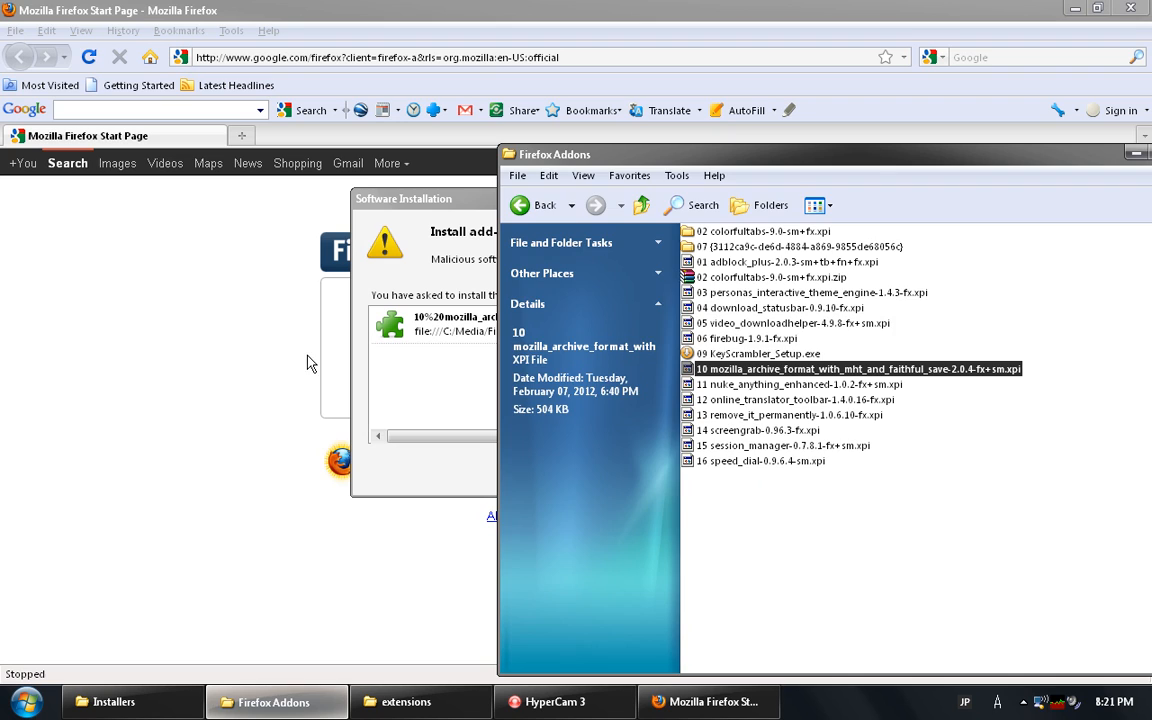
{"action": "left_click", "coordinate": [442, 357]}
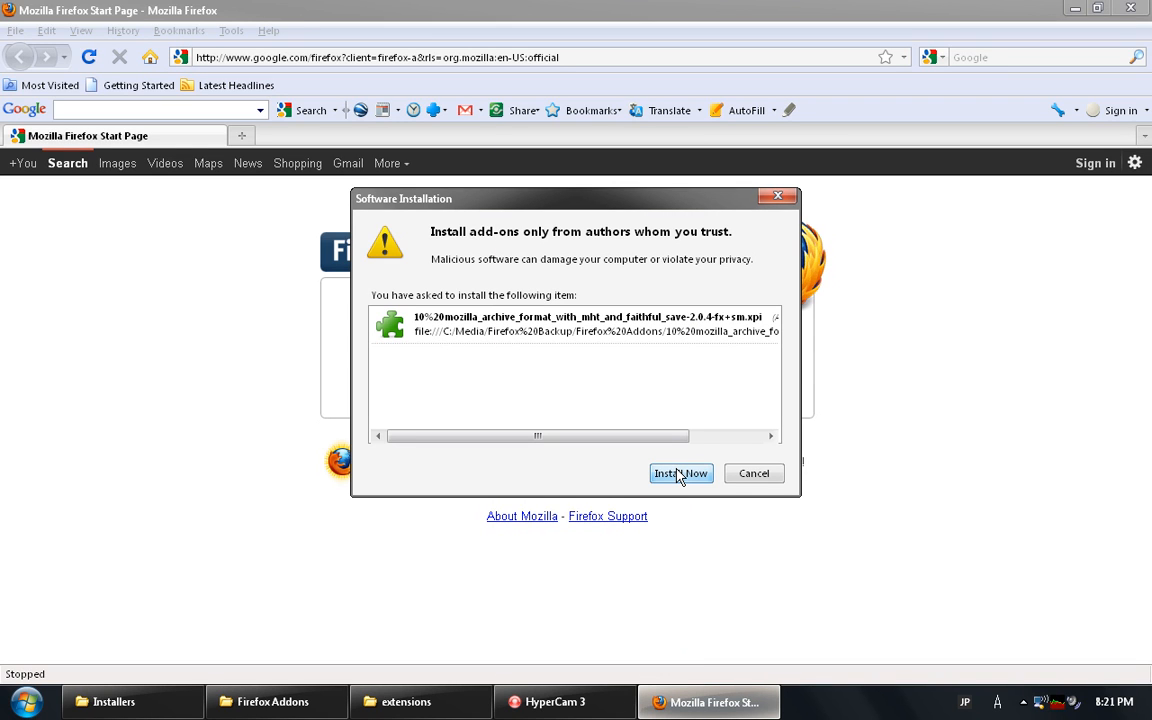
{"action": "left_click", "coordinate": [678, 474]}
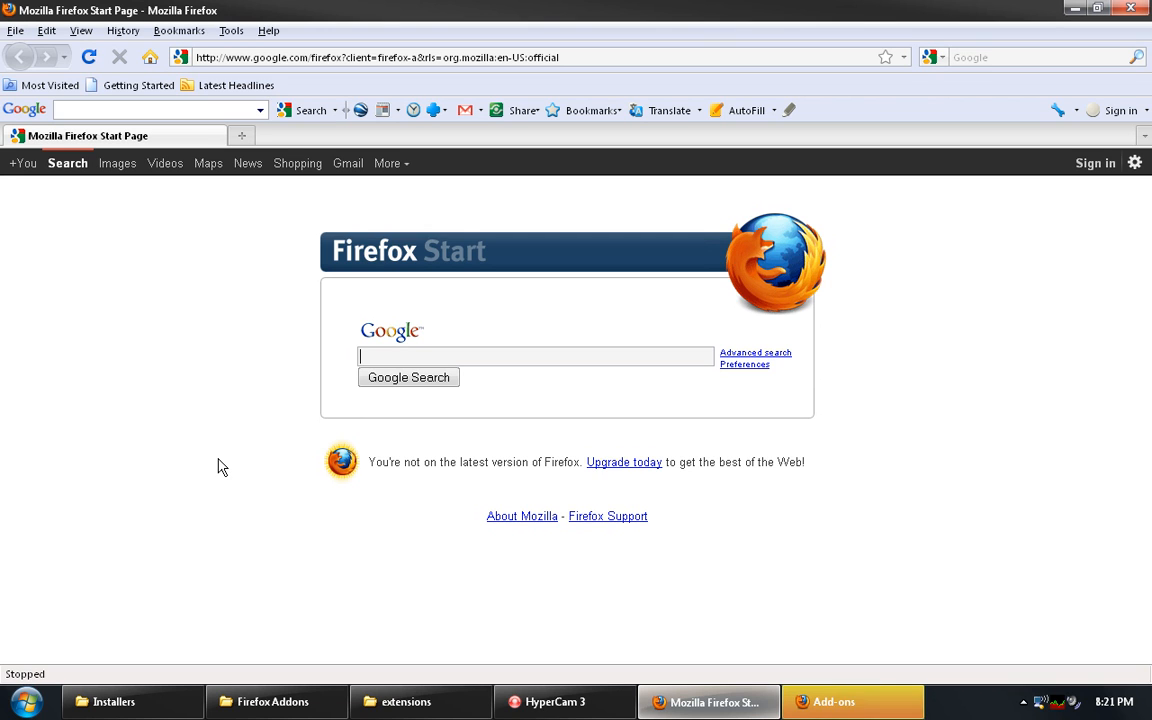
{"action": "left_click", "coordinate": [838, 701]}
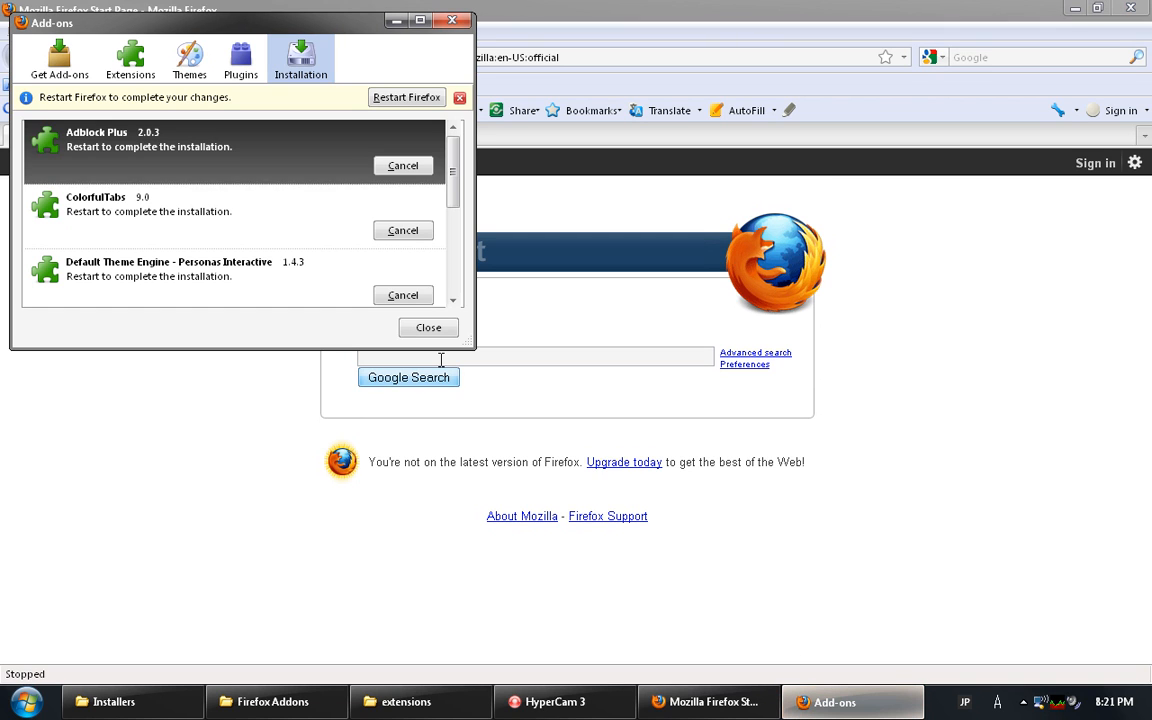
{"action": "left_click", "coordinate": [428, 328]}
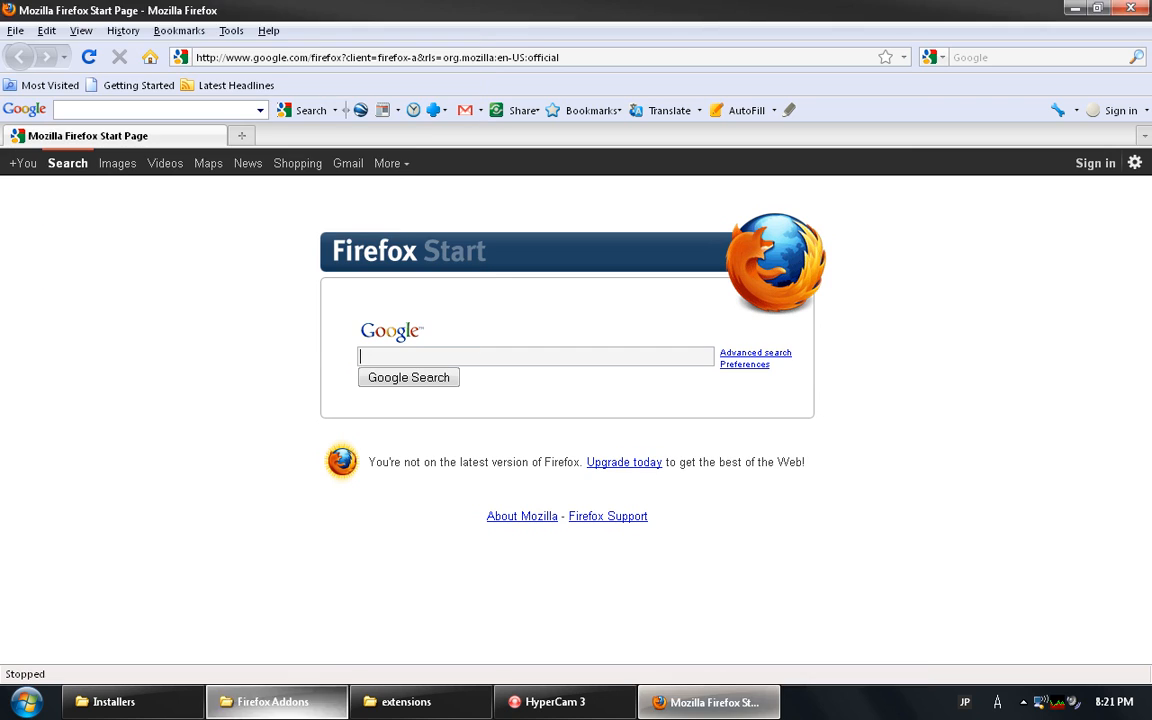
- Install 11 nuke_anything_enhanced-1.0.2-fx+sm.xpi from the Firefox Addons folder into Firefox and close the Add-ons window
{"action": "left_click", "coordinate": [268, 701]}
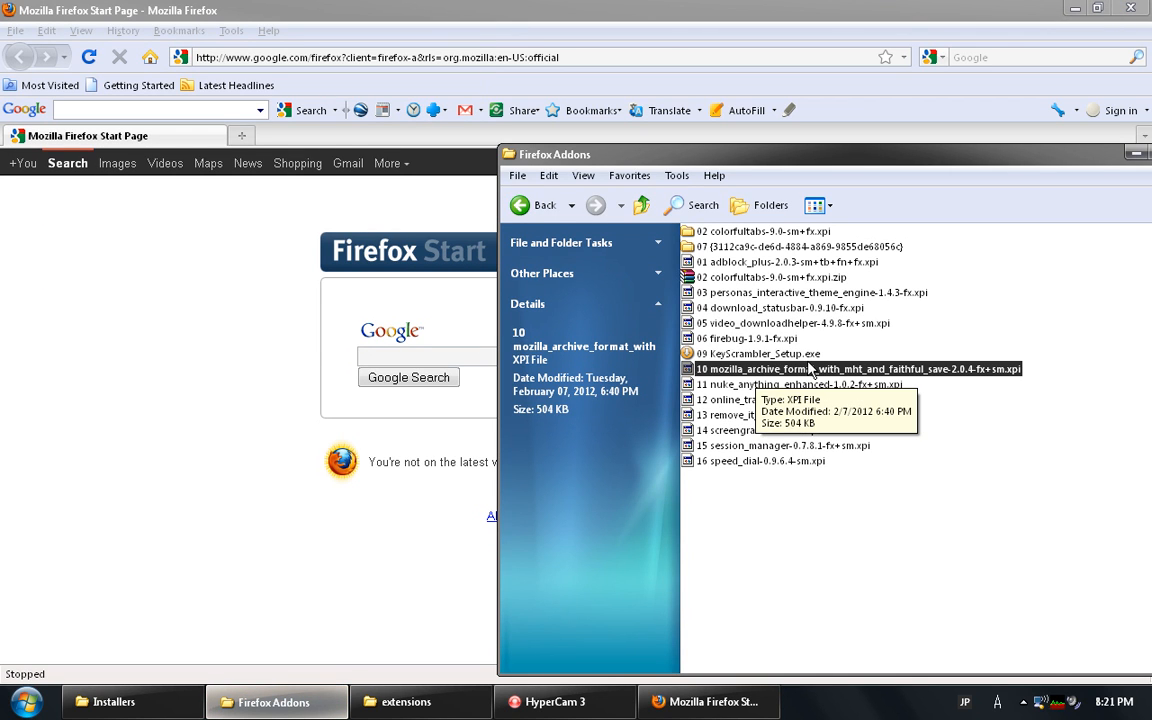
{"action": "left_click_drag", "start_coordinate": [775, 384], "coordinate": [154, 386]}
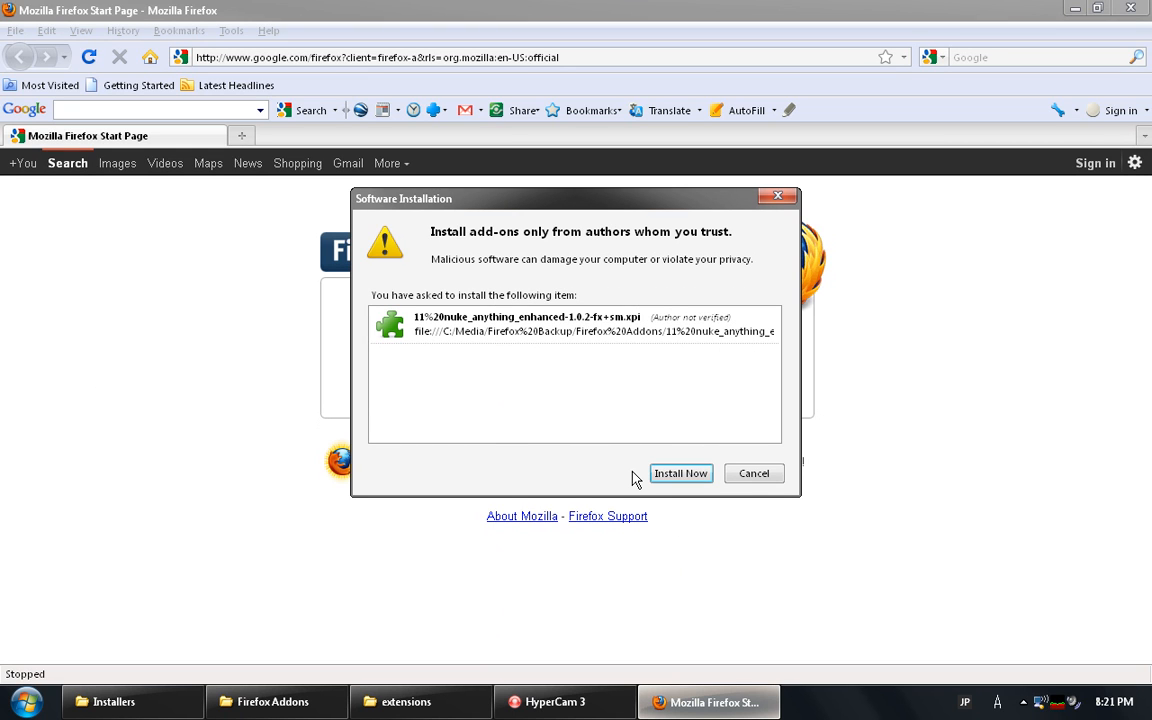
{"action": "left_click", "coordinate": [678, 474]}
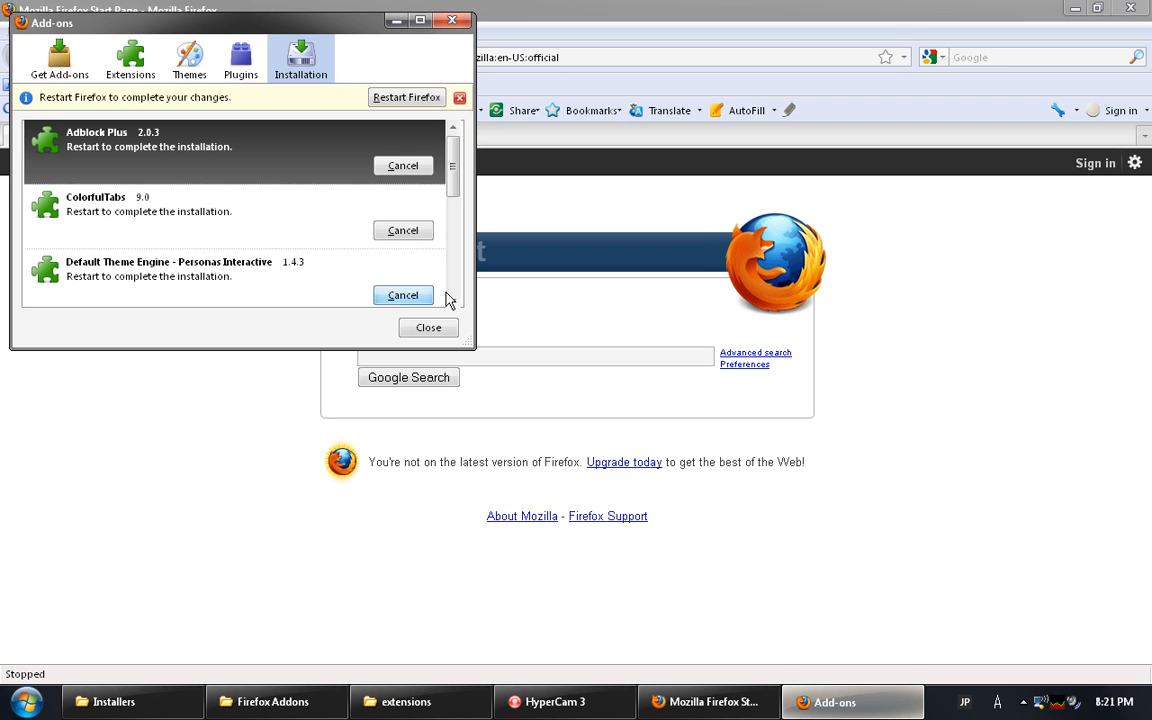
{"action": "left_click", "coordinate": [430, 326]}
- Install 12 online_translator_toolbar-1.4.0.16-fx.xpi into Firefox, close the Add-ons window and return to the Firefox Addons folder
{"action": "left_click", "coordinate": [273, 701]}
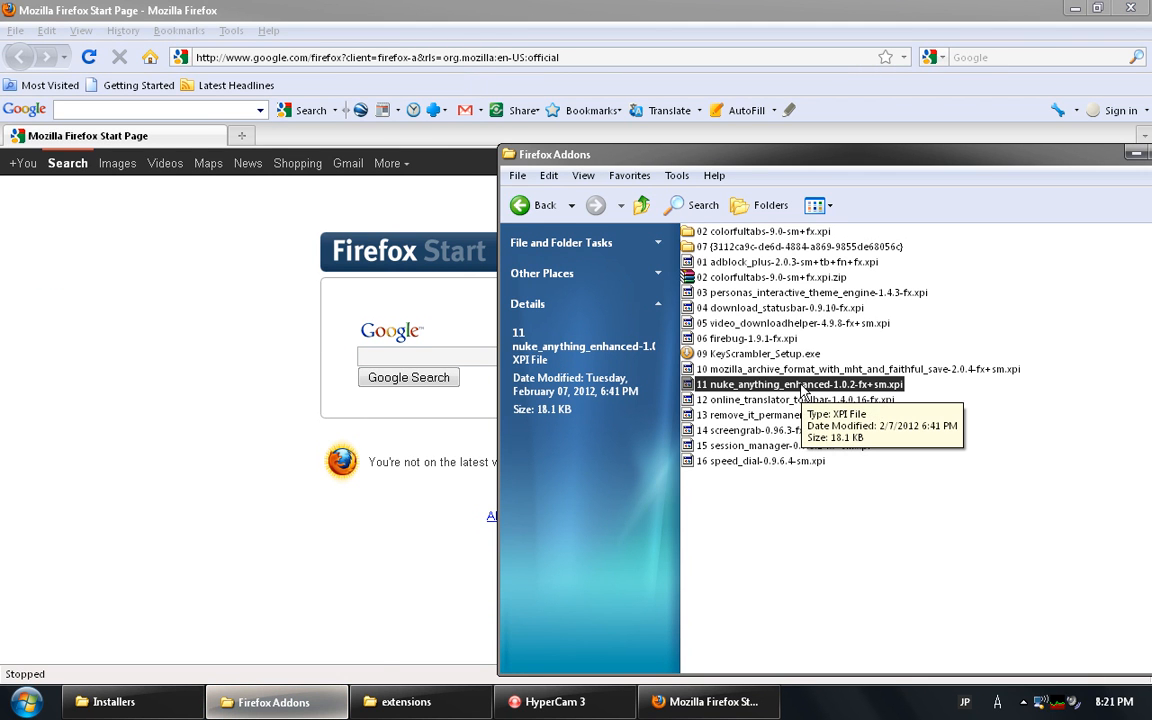
{"action": "left_click_drag", "start_coordinate": [760, 399], "coordinate": [155, 389]}
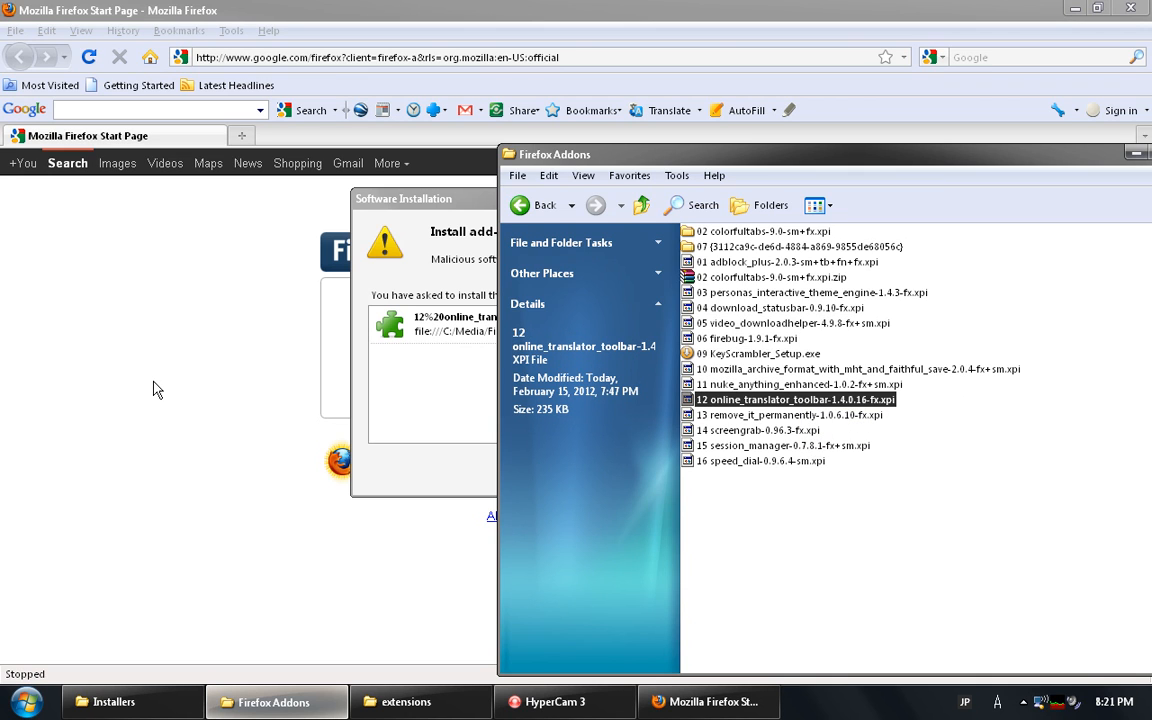
{"action": "left_click", "coordinate": [410, 387]}
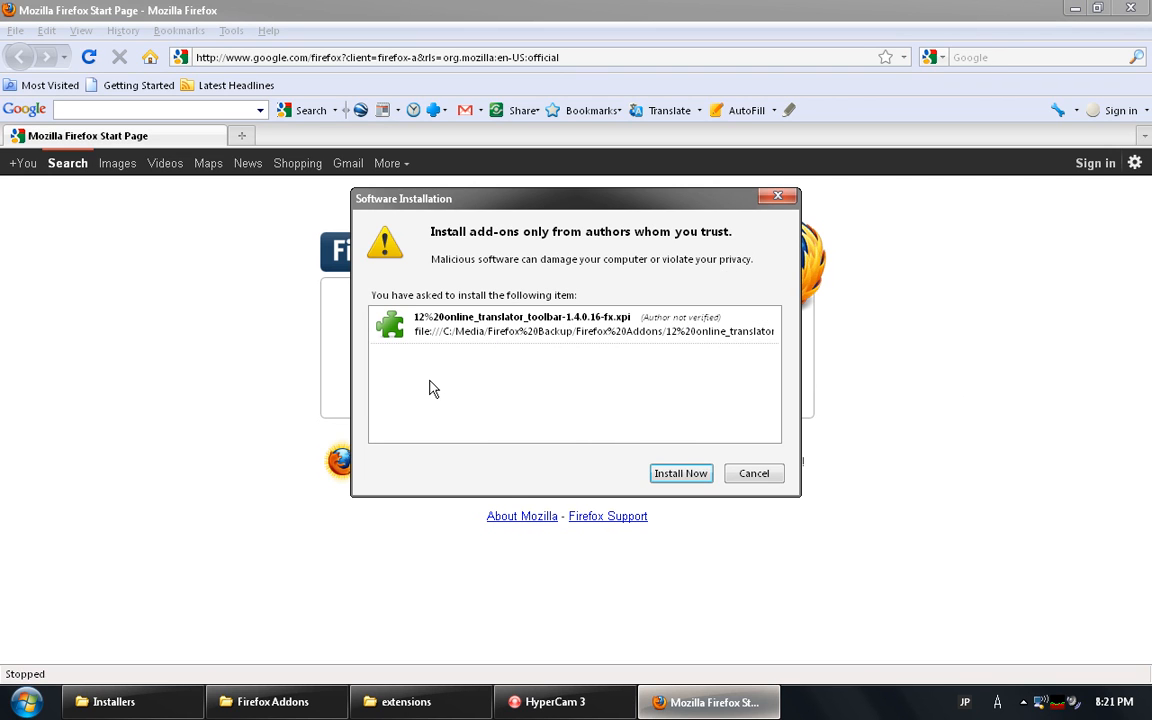
{"action": "left_click", "coordinate": [679, 474]}
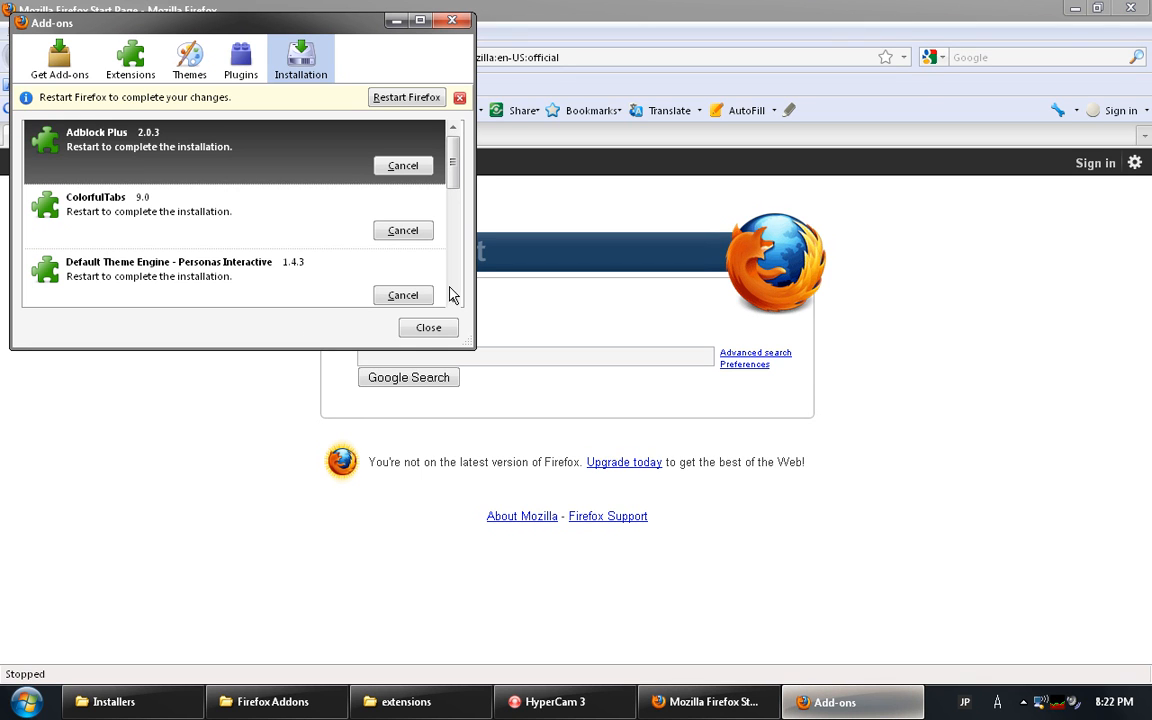
{"action": "left_click", "coordinate": [420, 331]}
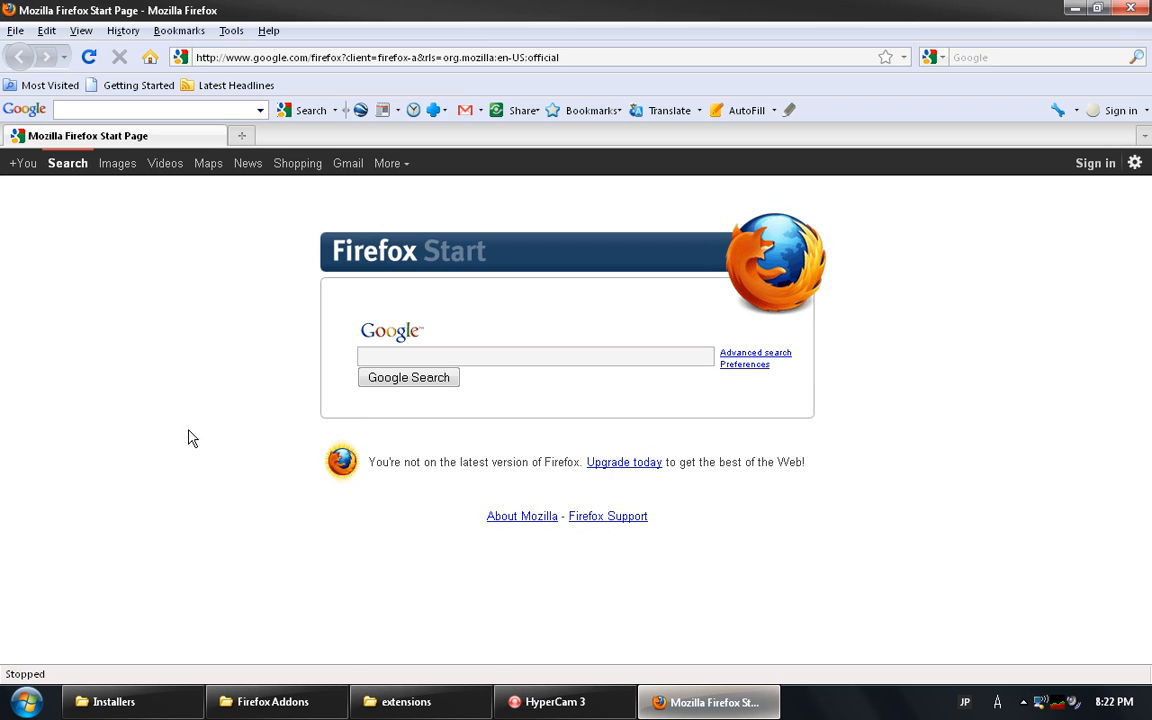
{"action": "left_click", "coordinate": [255, 701]}
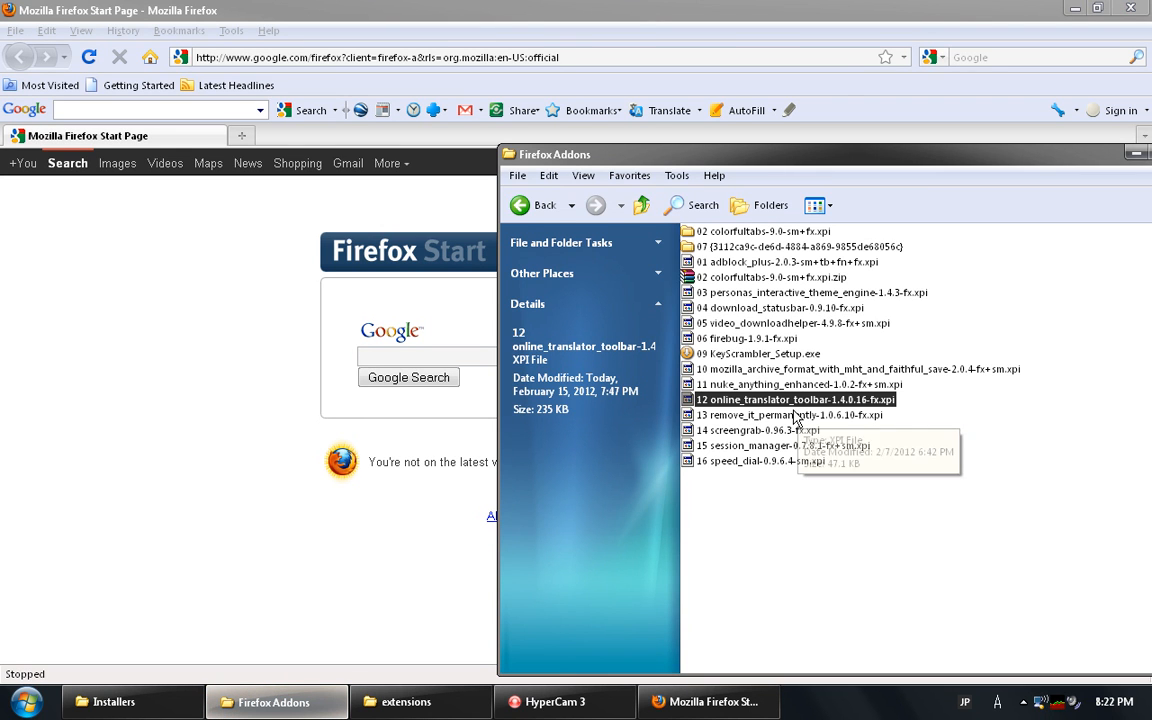